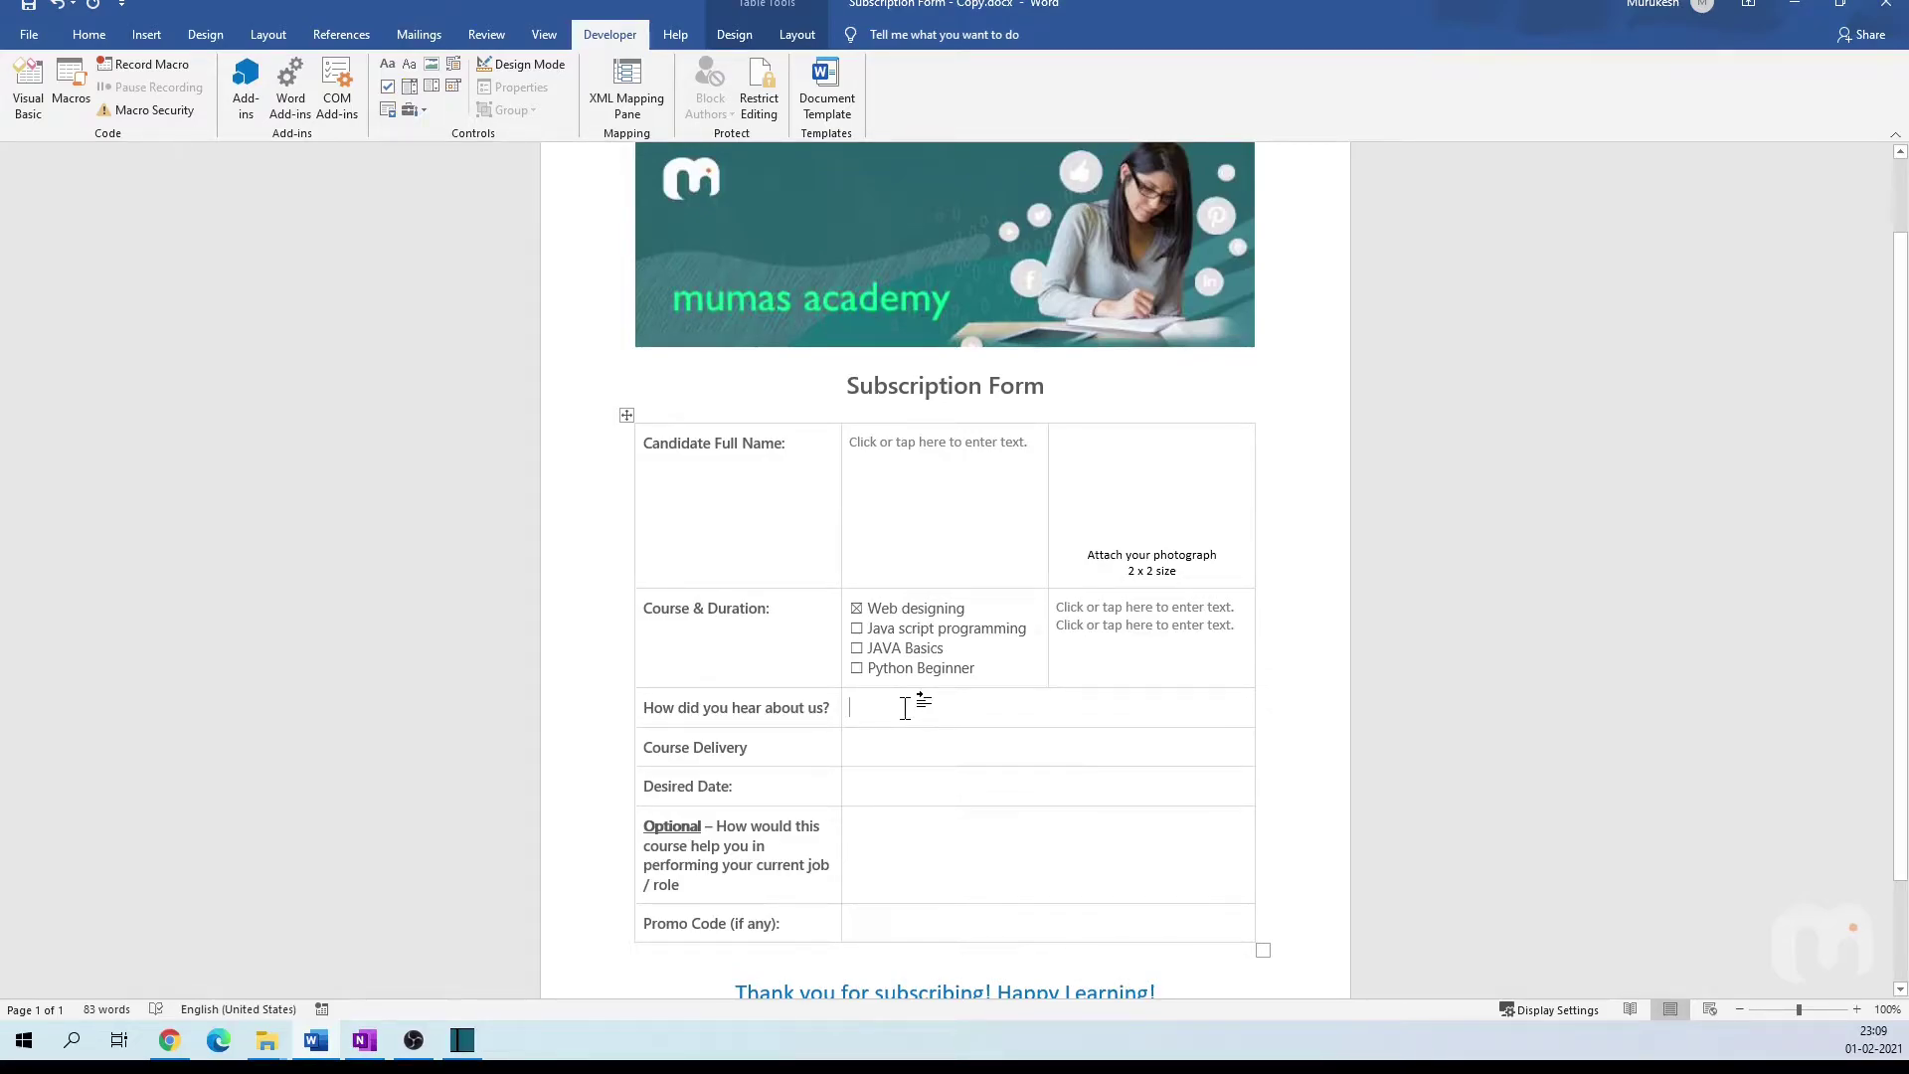
# Step: Insert a combo box field in the 'How did you hear about us?' cell
pyautogui.click(408, 87)
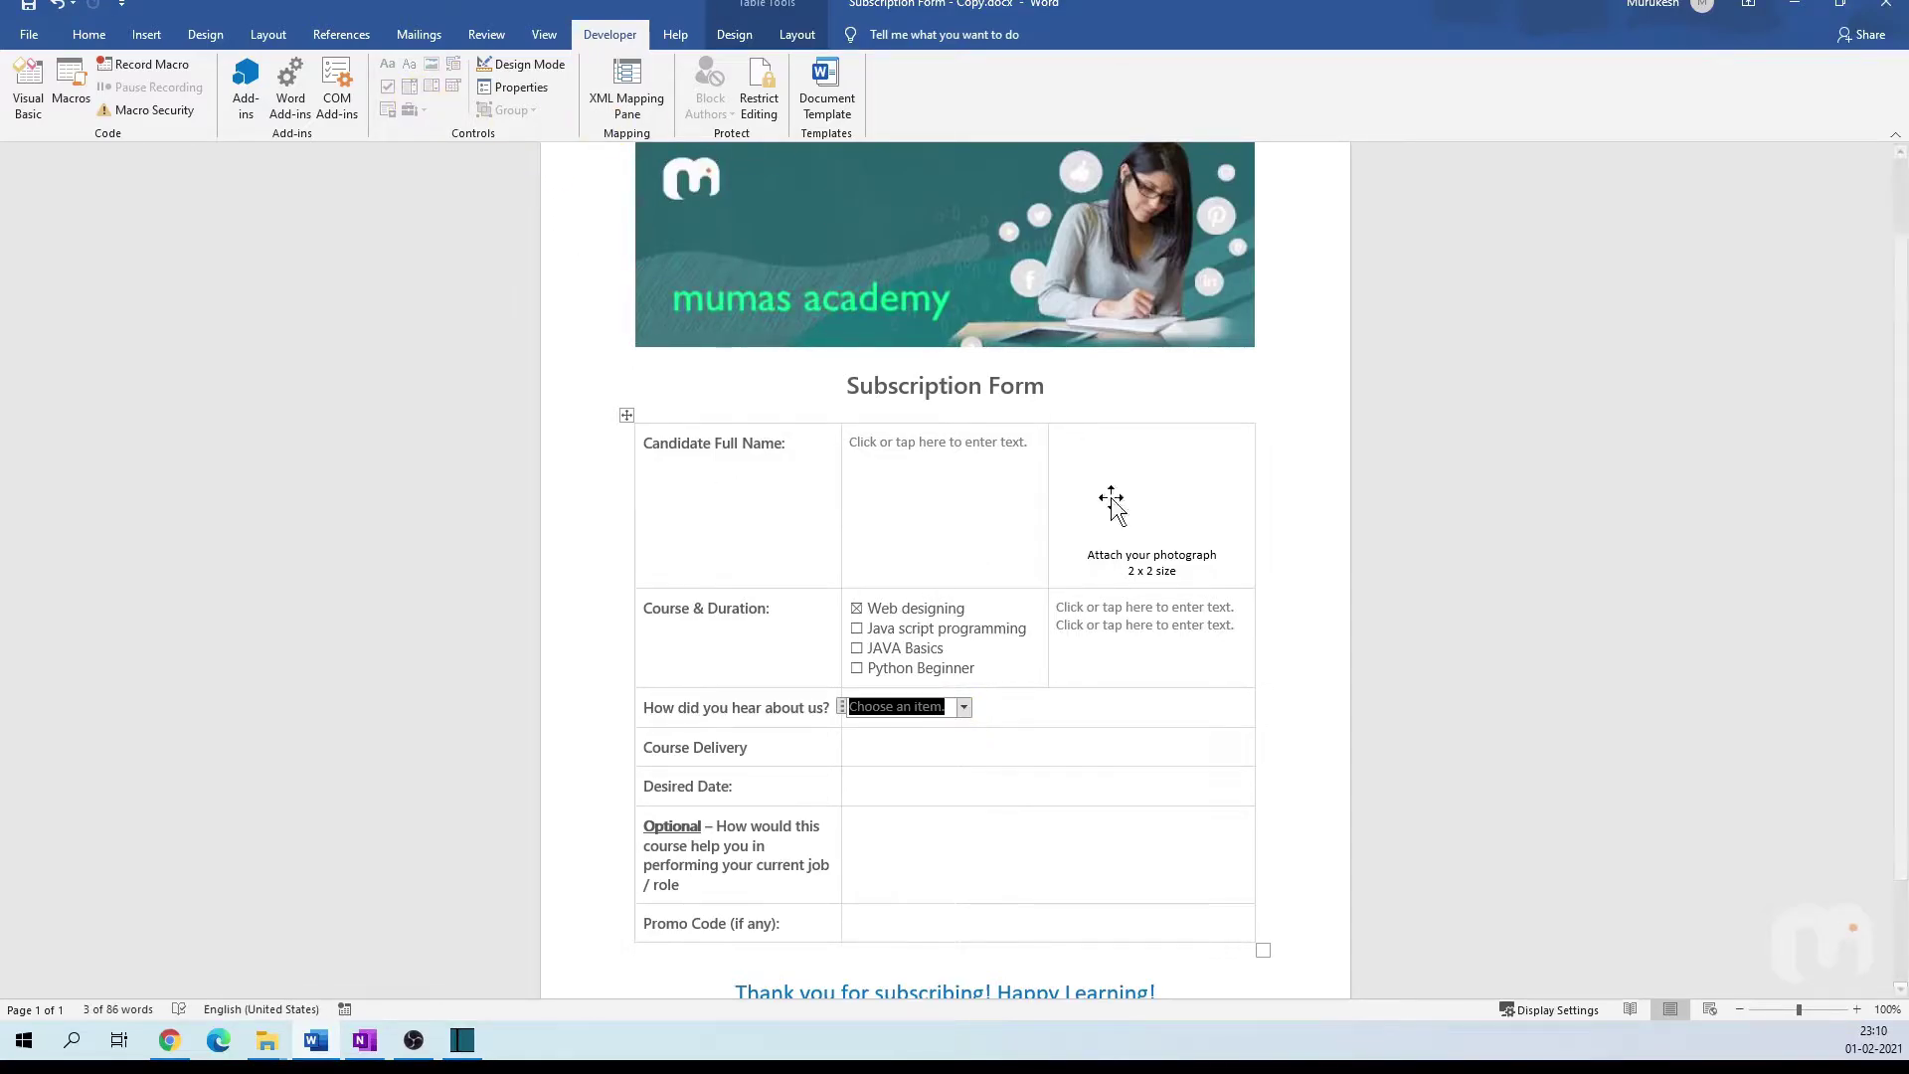
pyautogui.click(962, 712)
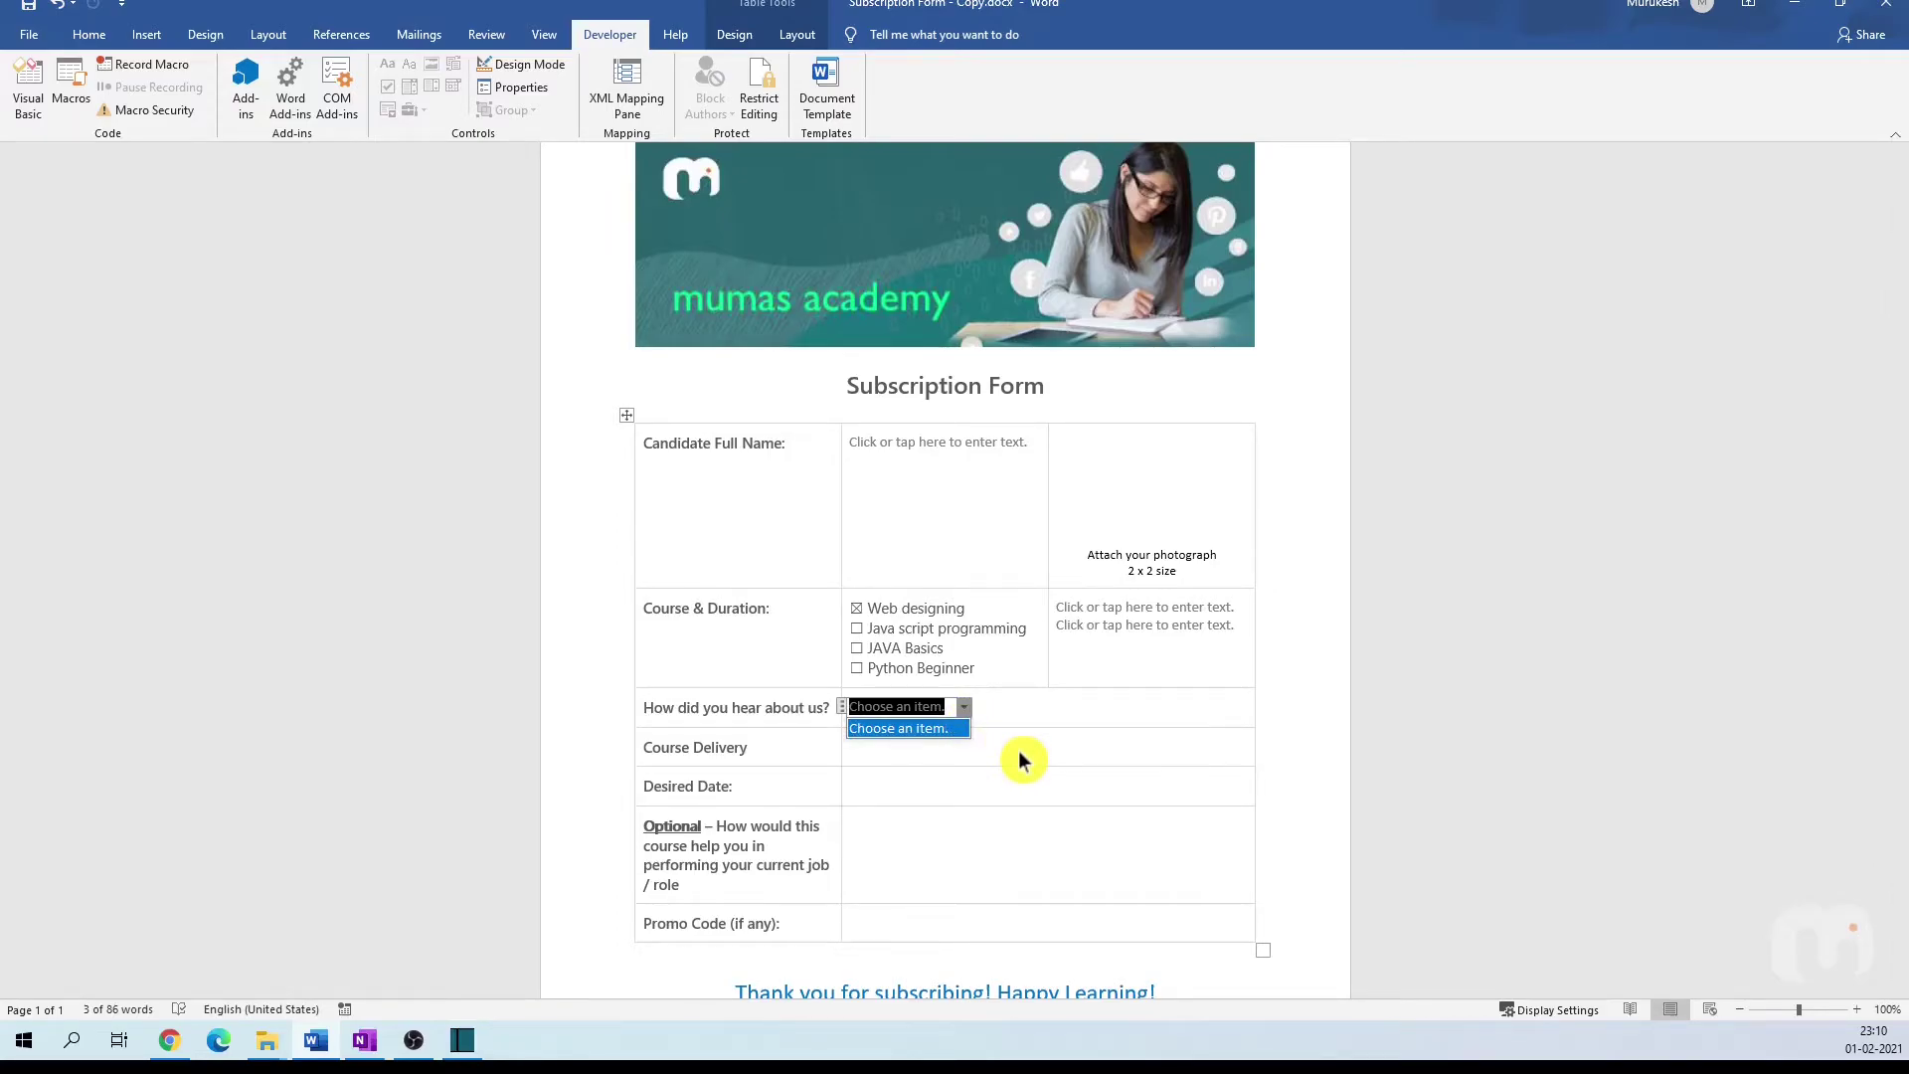
pyautogui.click(972, 707)
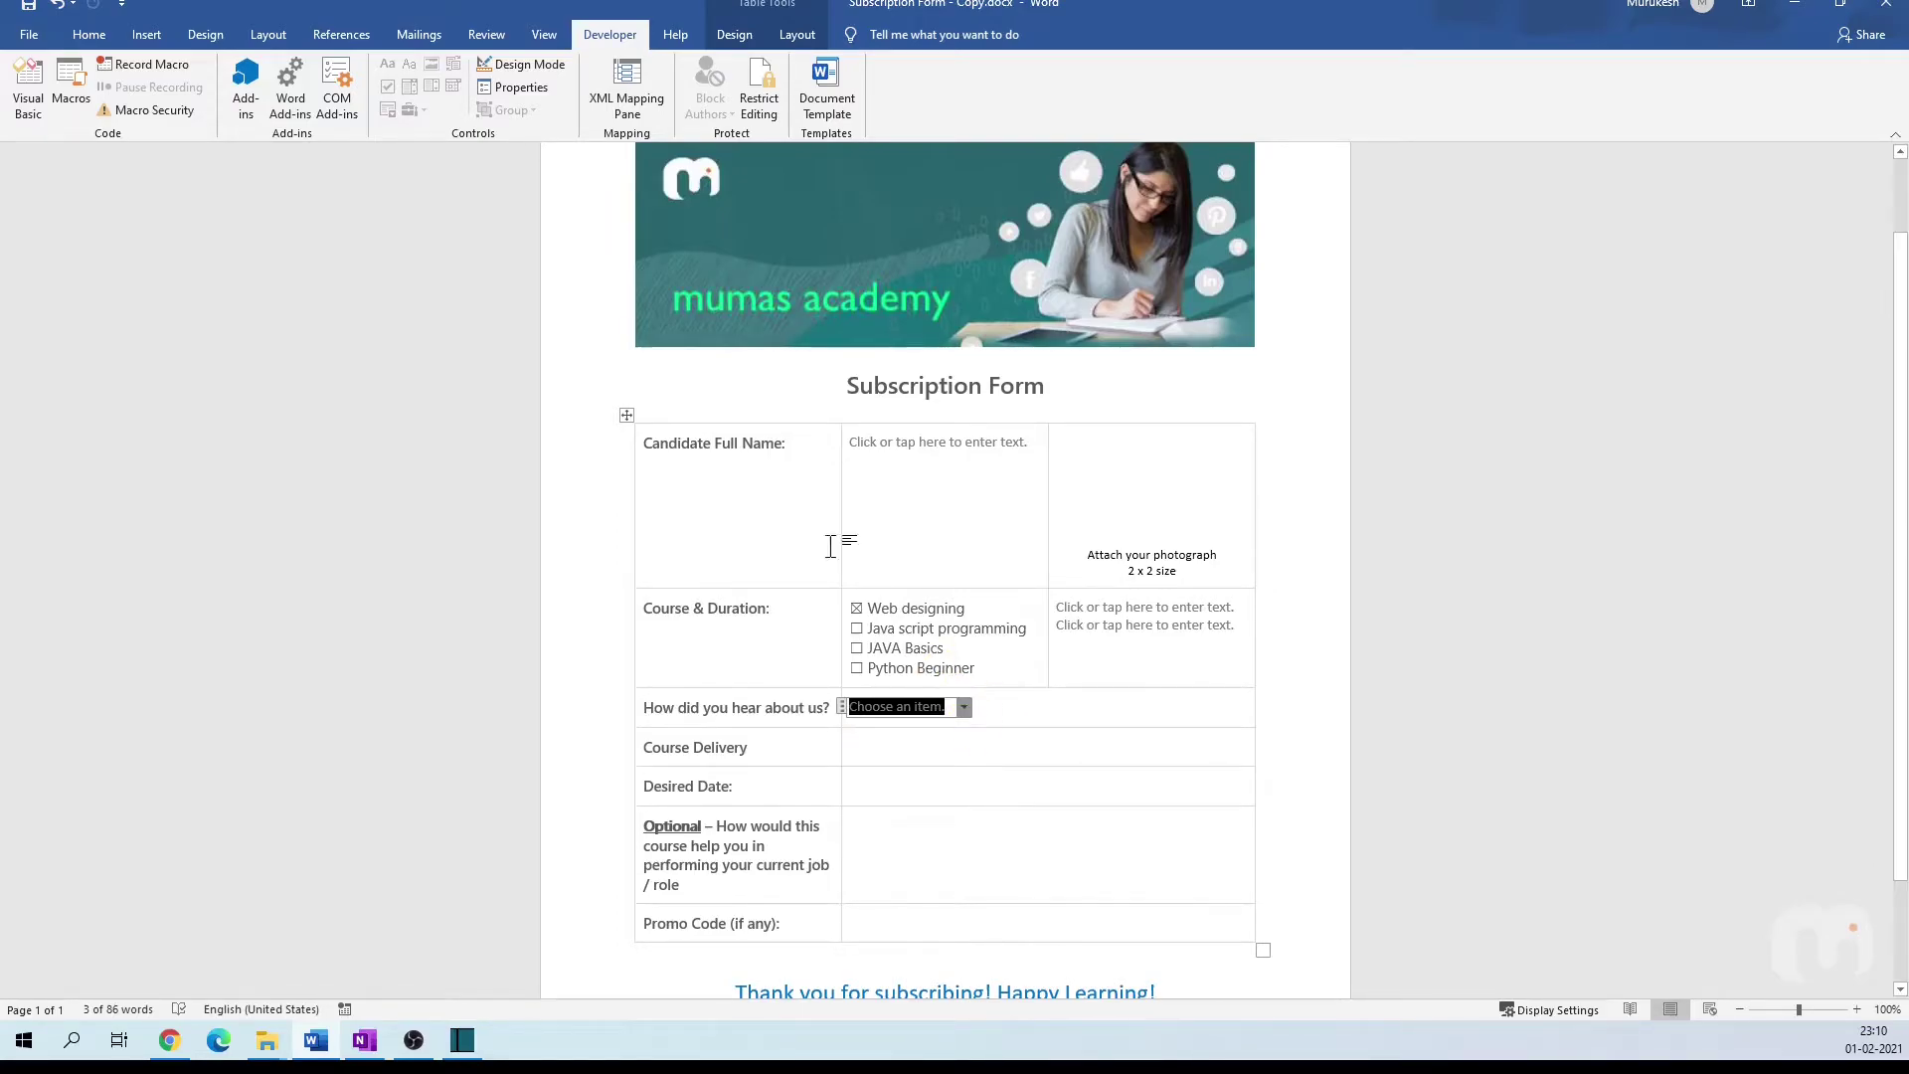
# Step: Add Website, Social Media and Online Ads to the combo box's list of choices
pyautogui.click(524, 89)
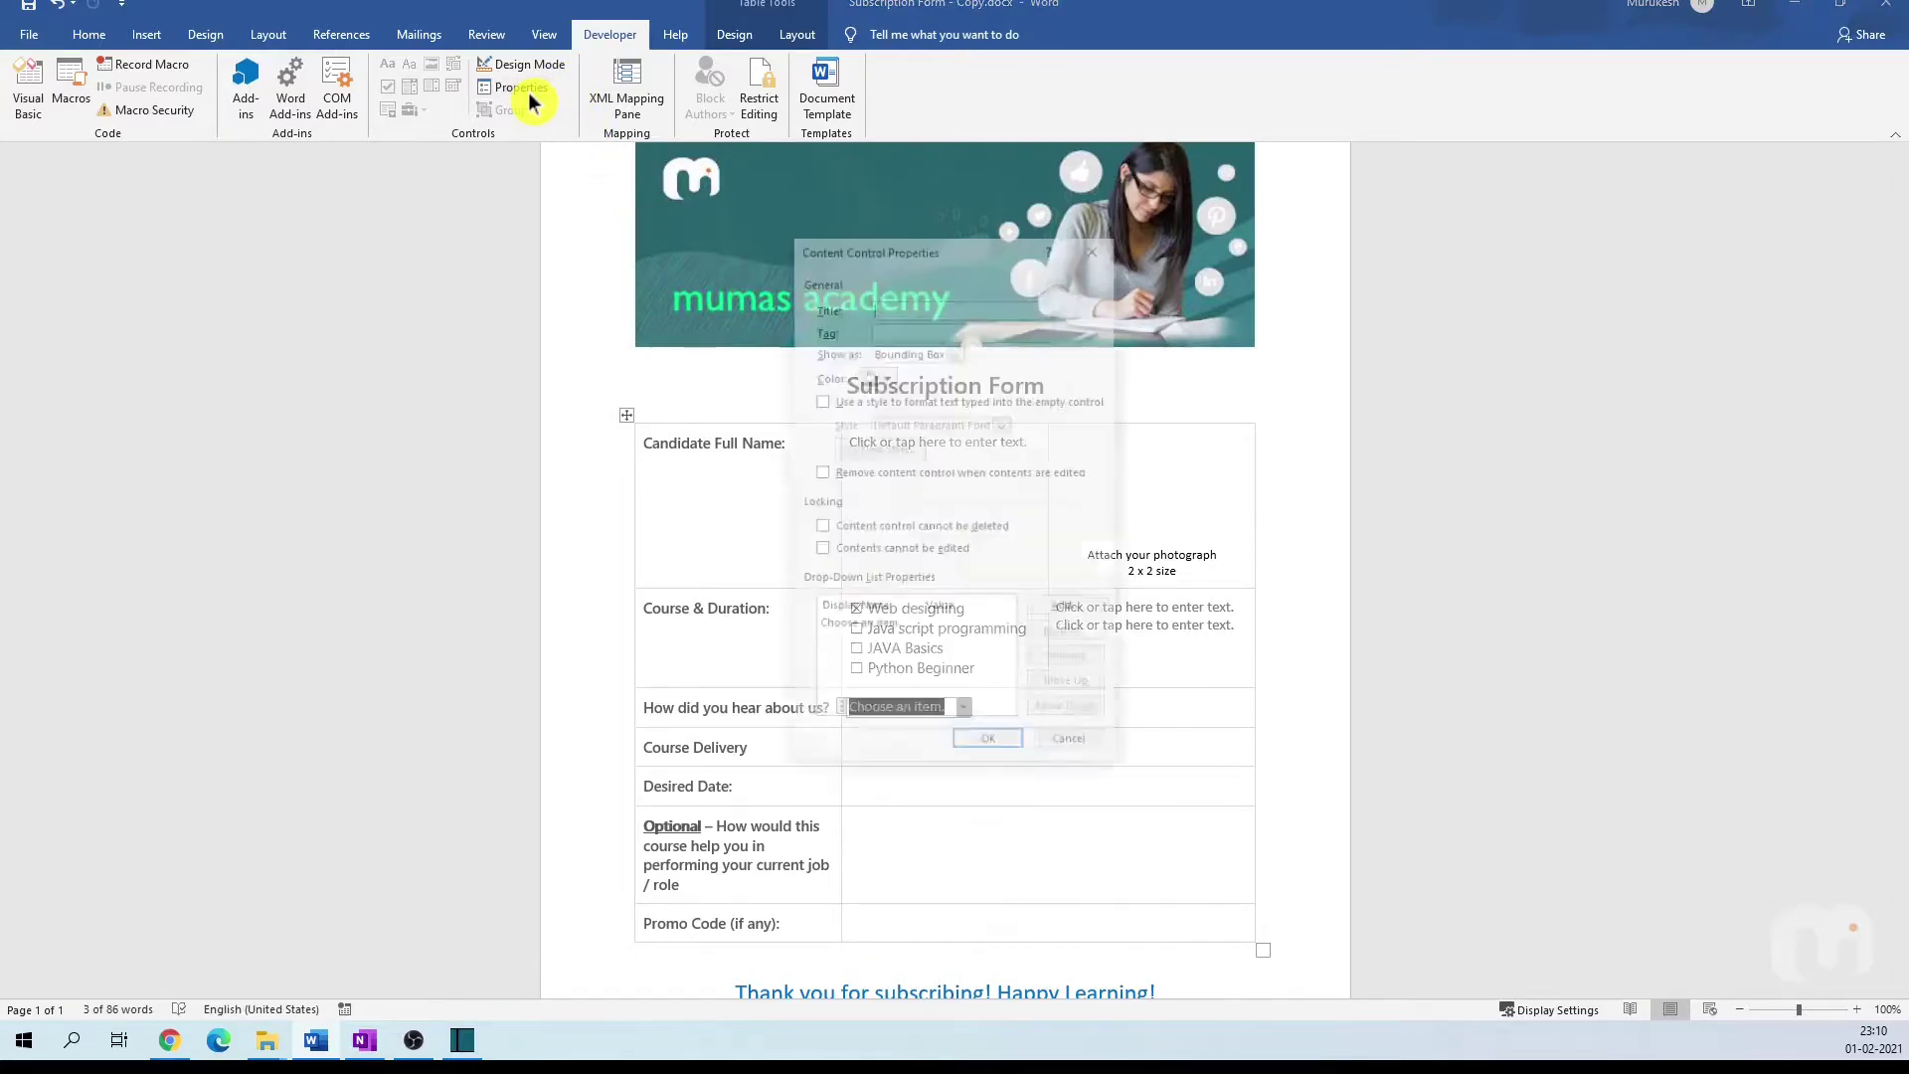
pyautogui.moveTo(991, 246); pyautogui.dragTo(1295, 212)
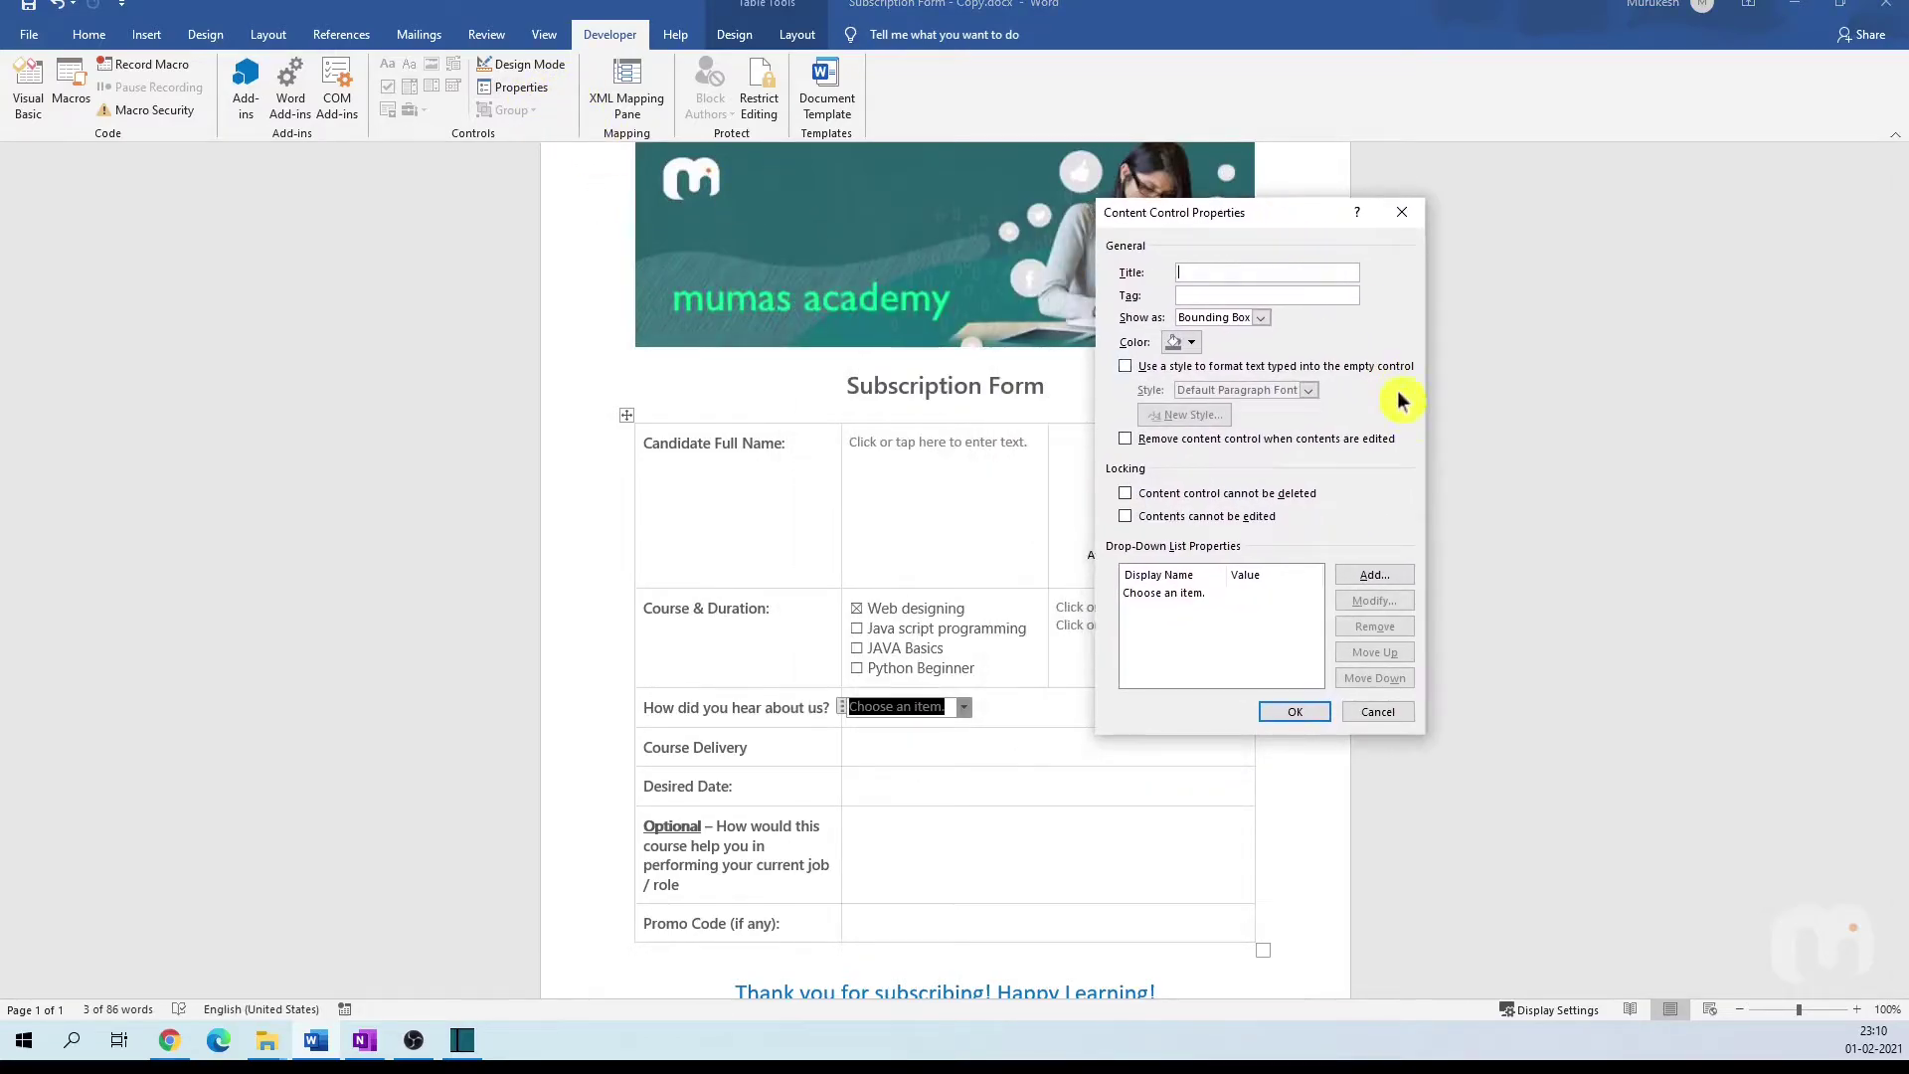
pyautogui.click(1387, 576)
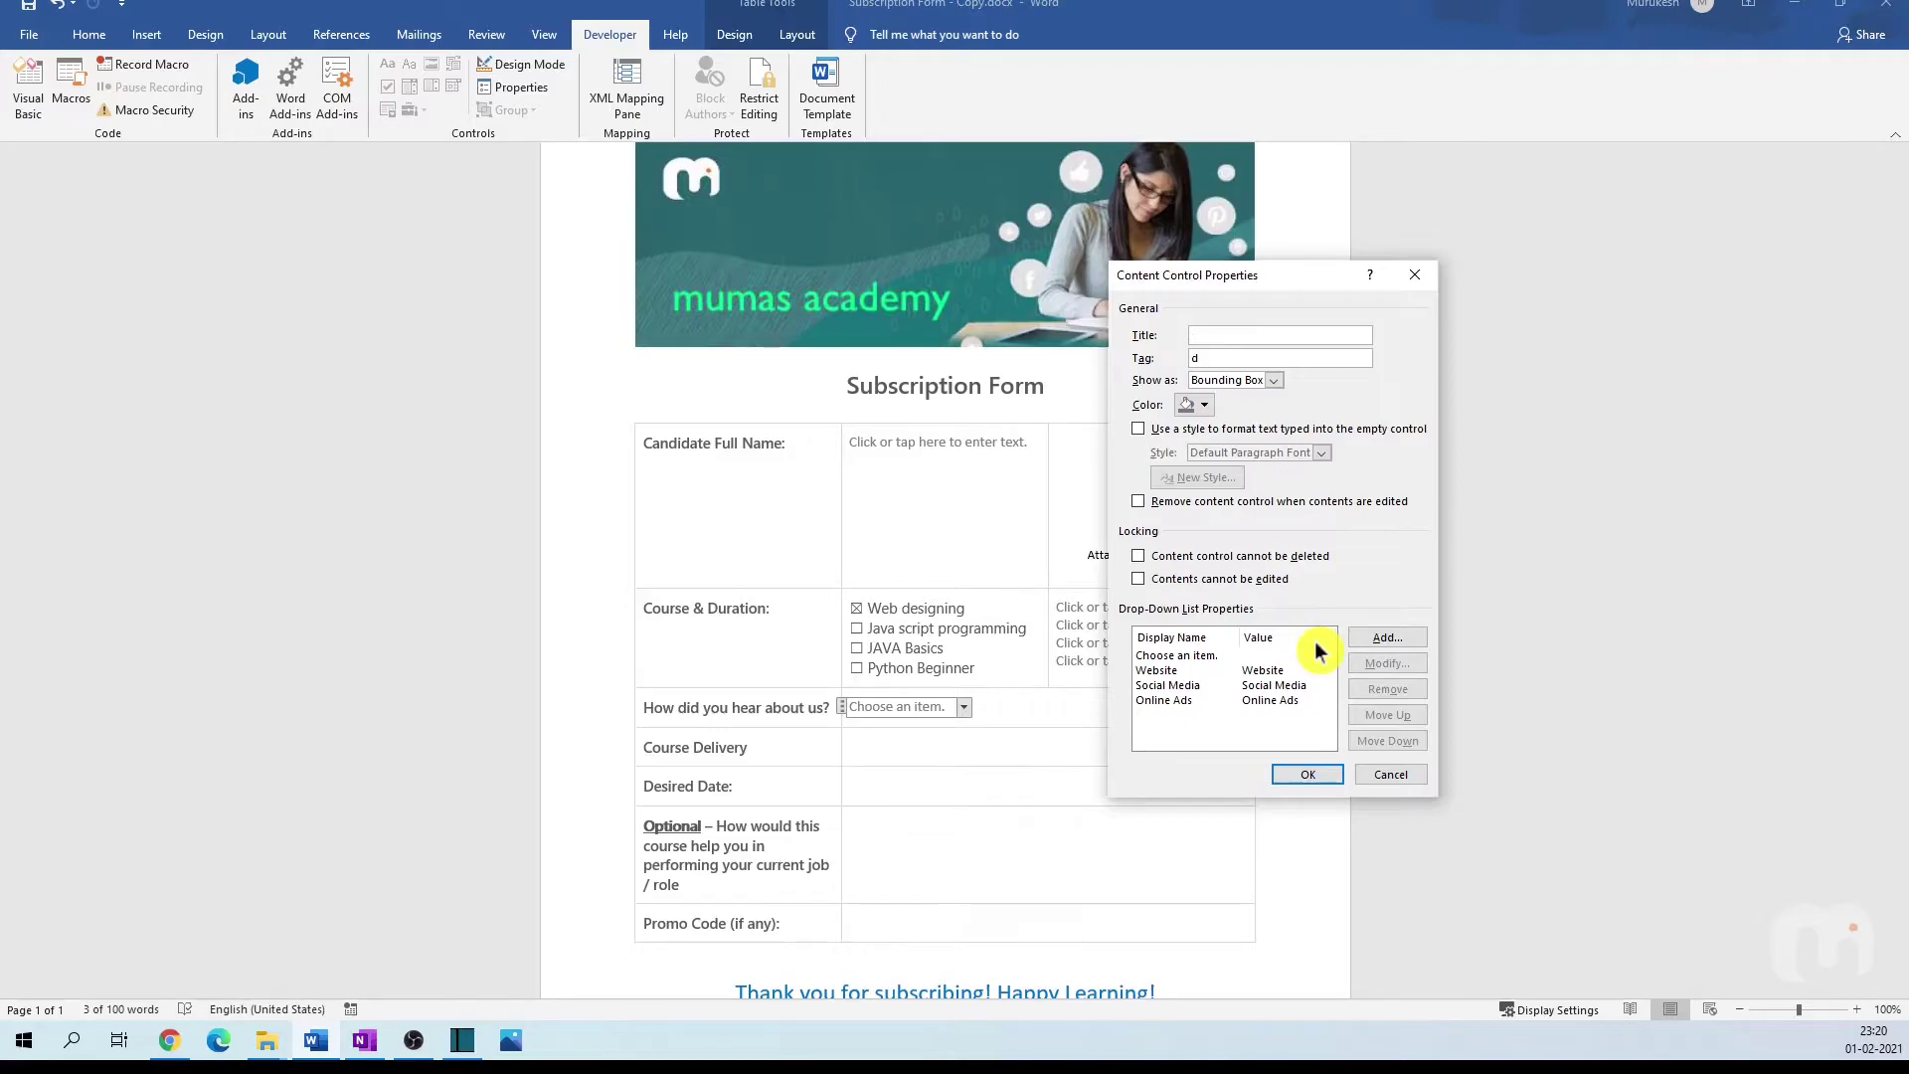
pyautogui.click(1189, 686)
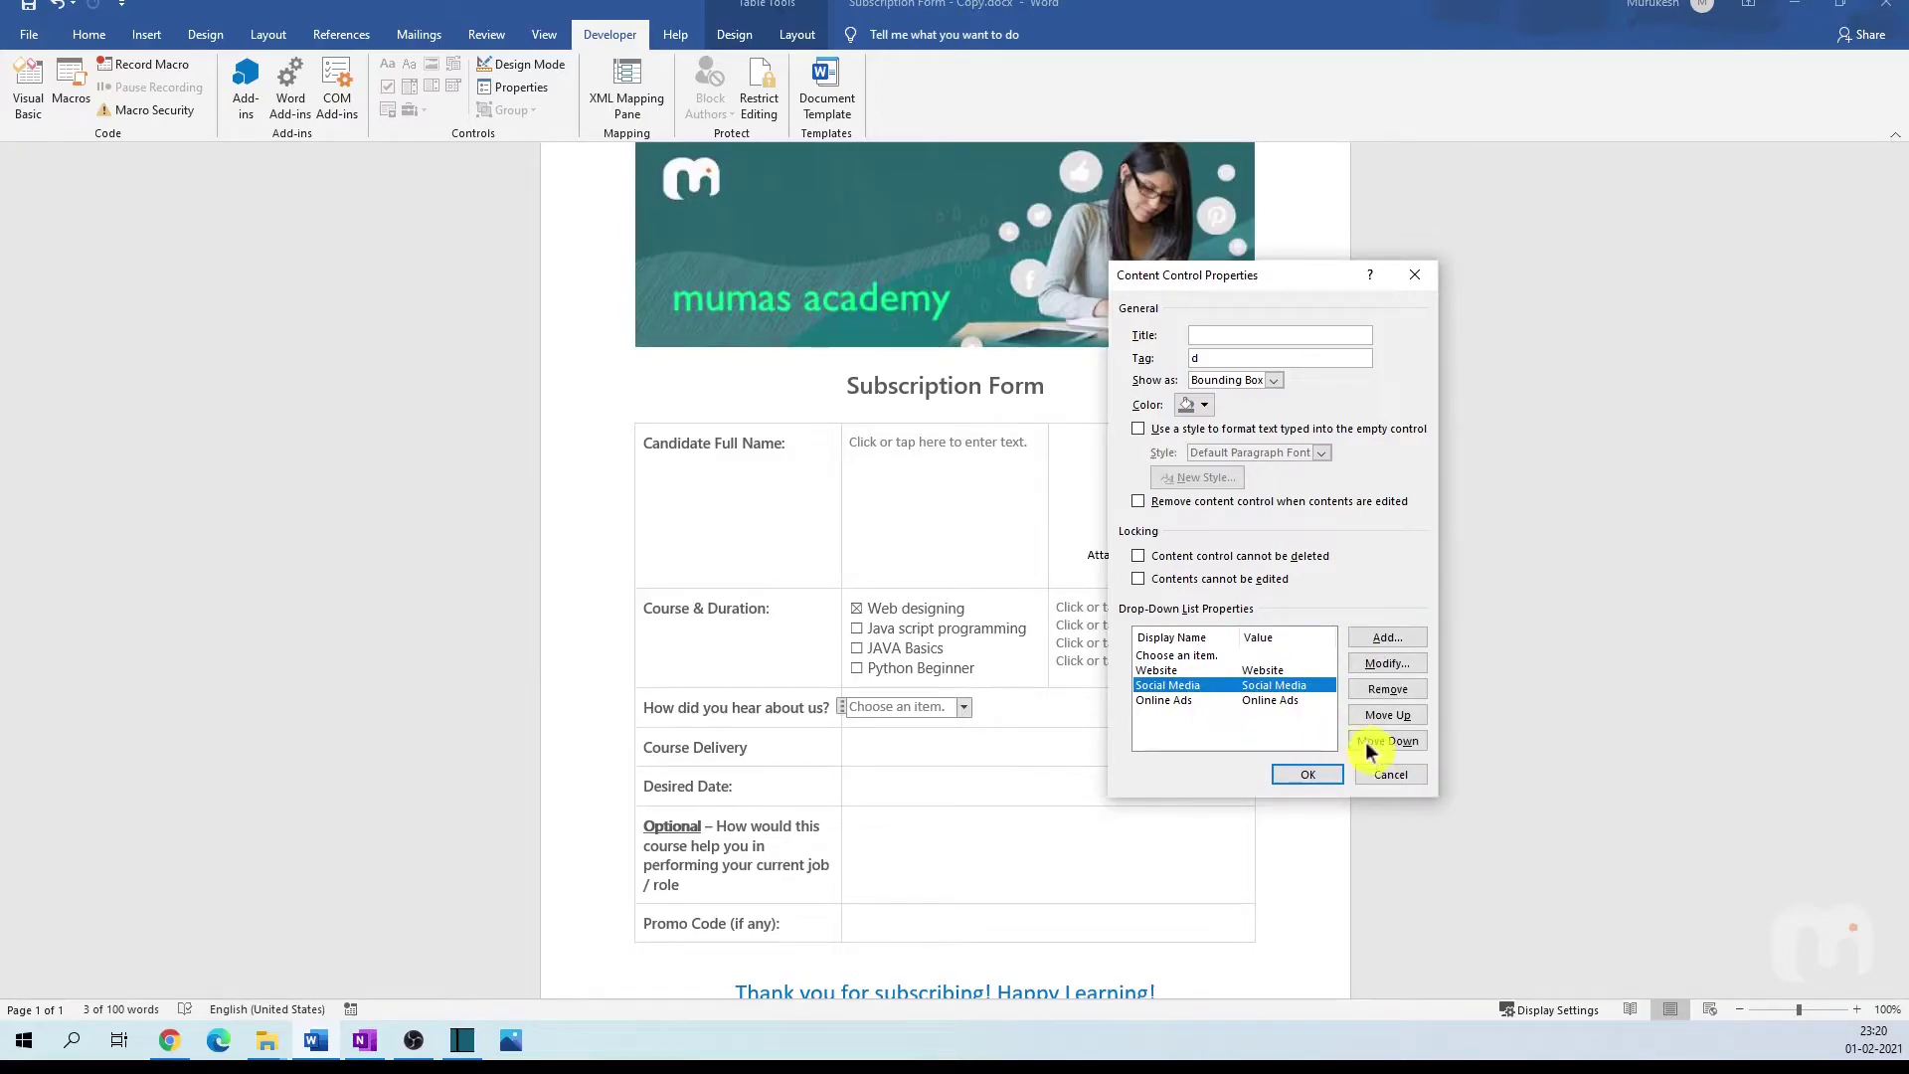
pyautogui.click(1325, 780)
pyautogui.click(965, 708)
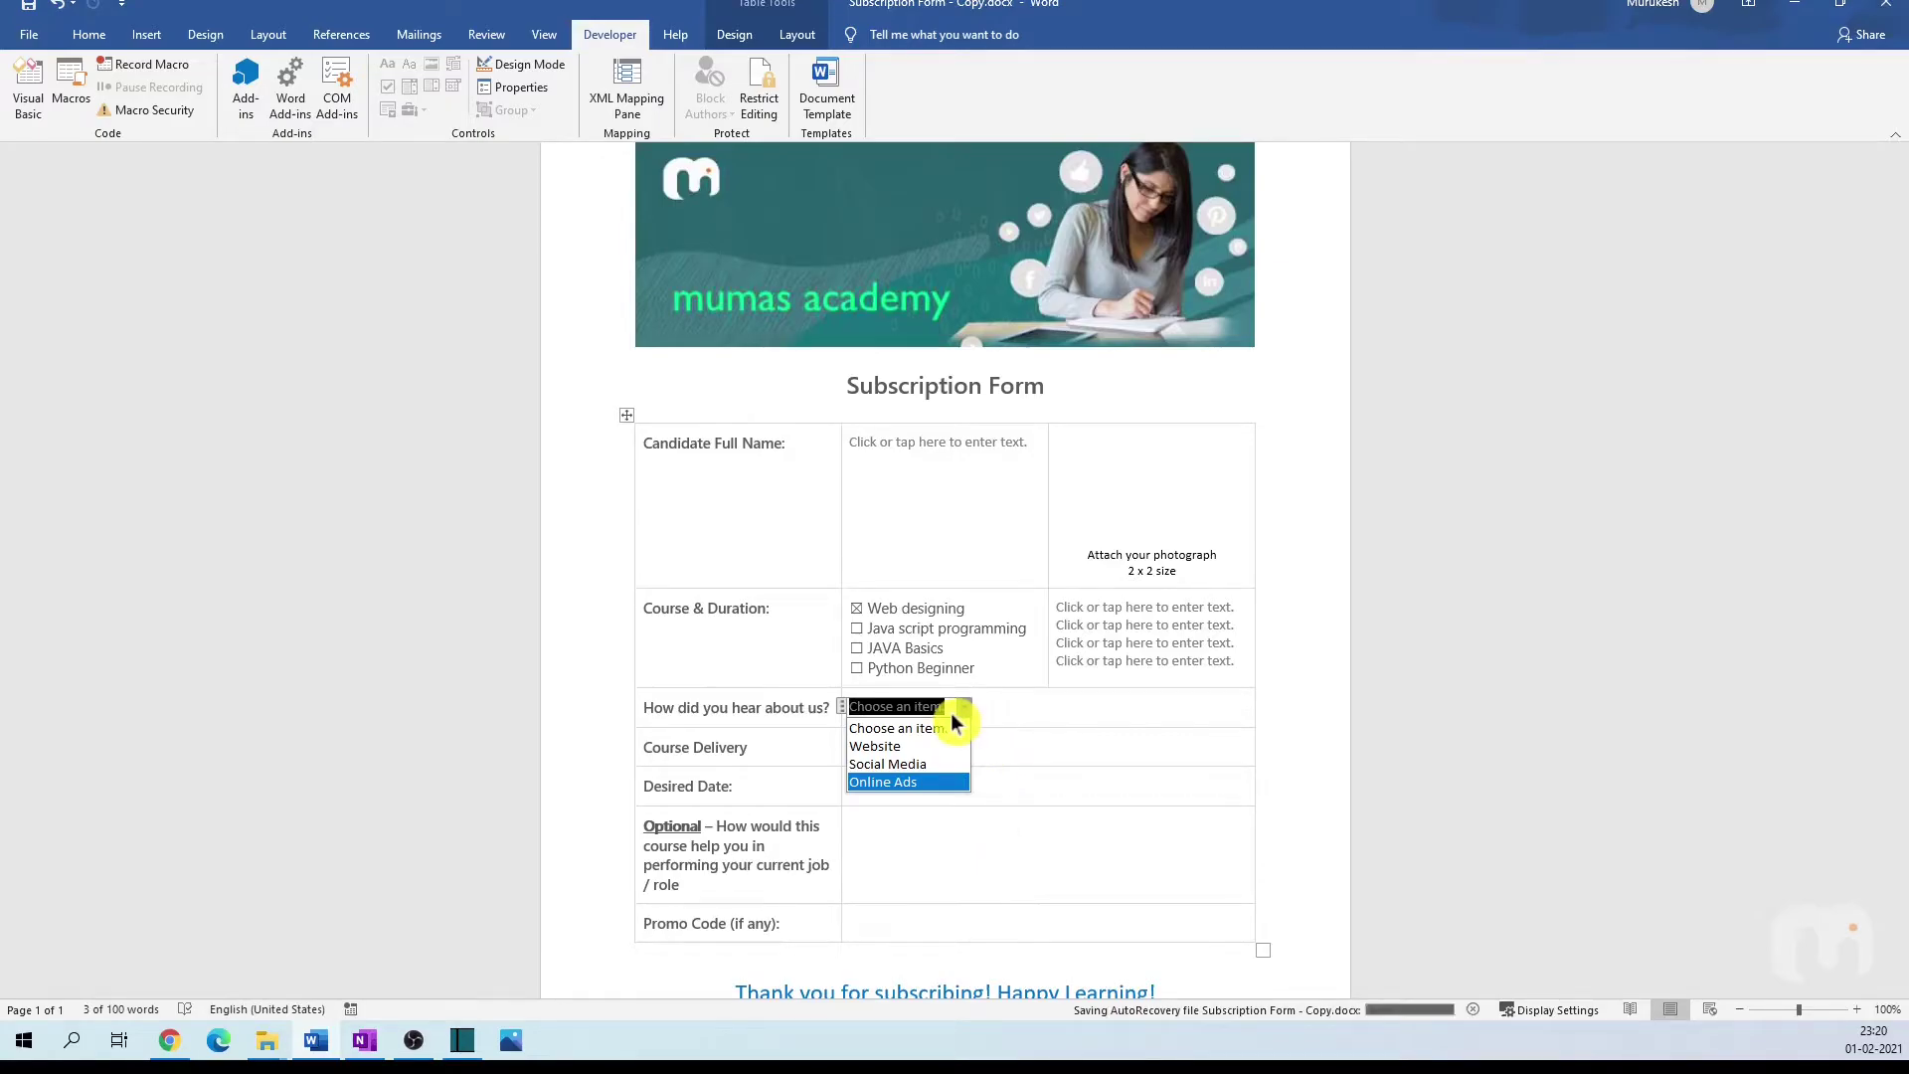
# Step: Set the field's answer to Advertisements
pyautogui.press('Escape')
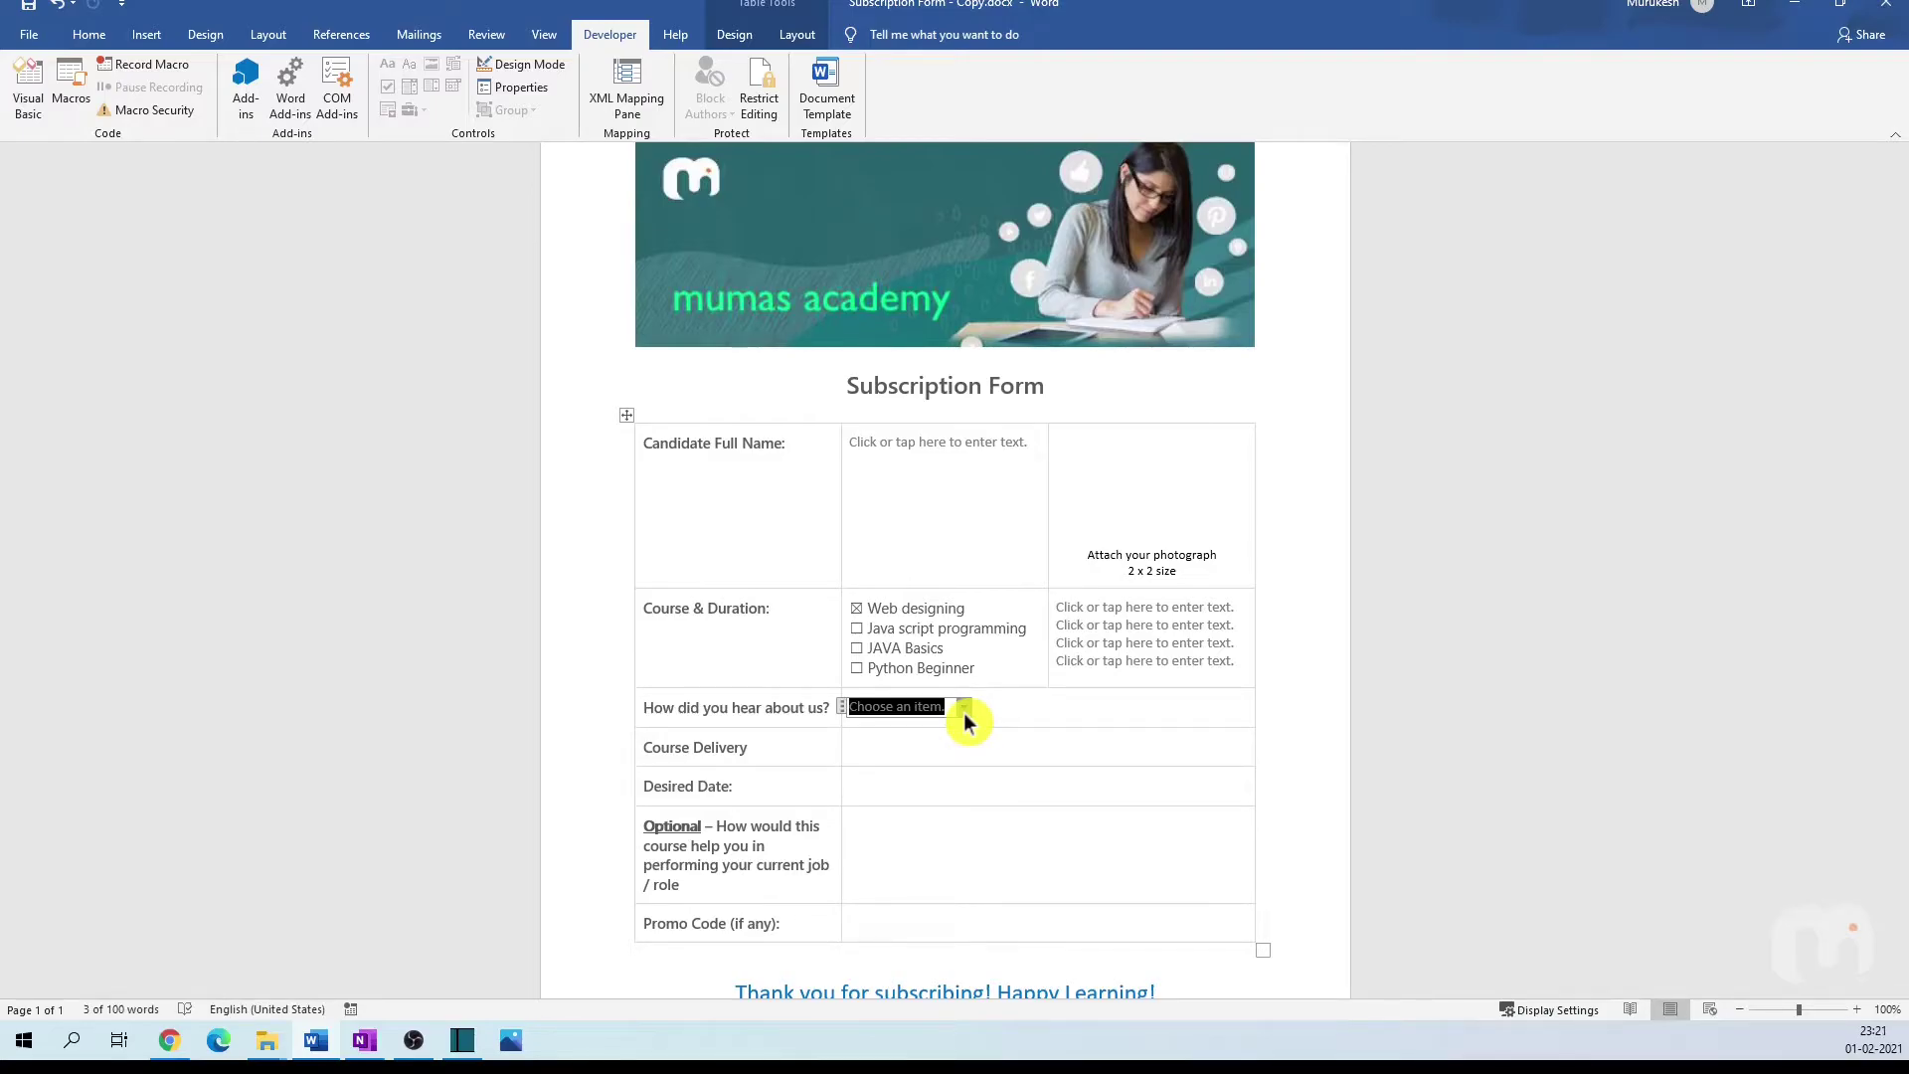
pyautogui.press('a')
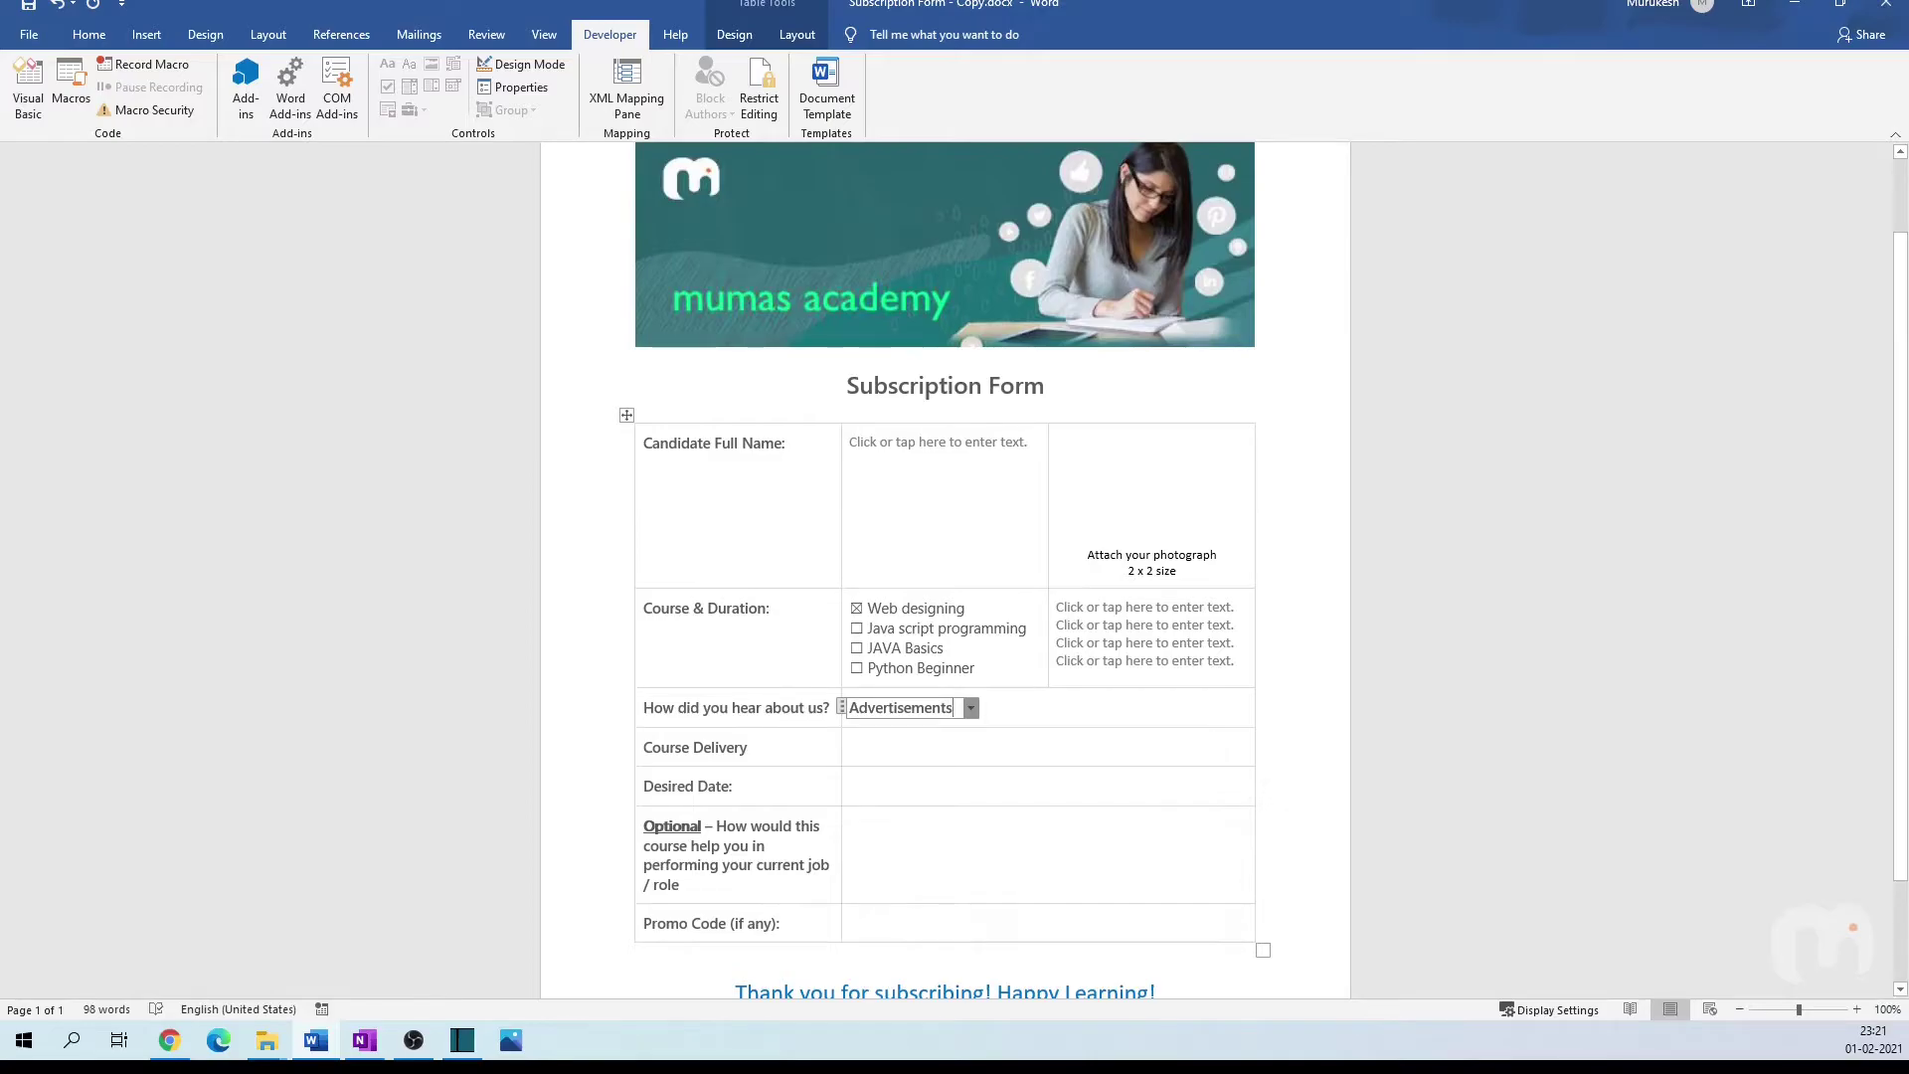
pyautogui.press('Down')
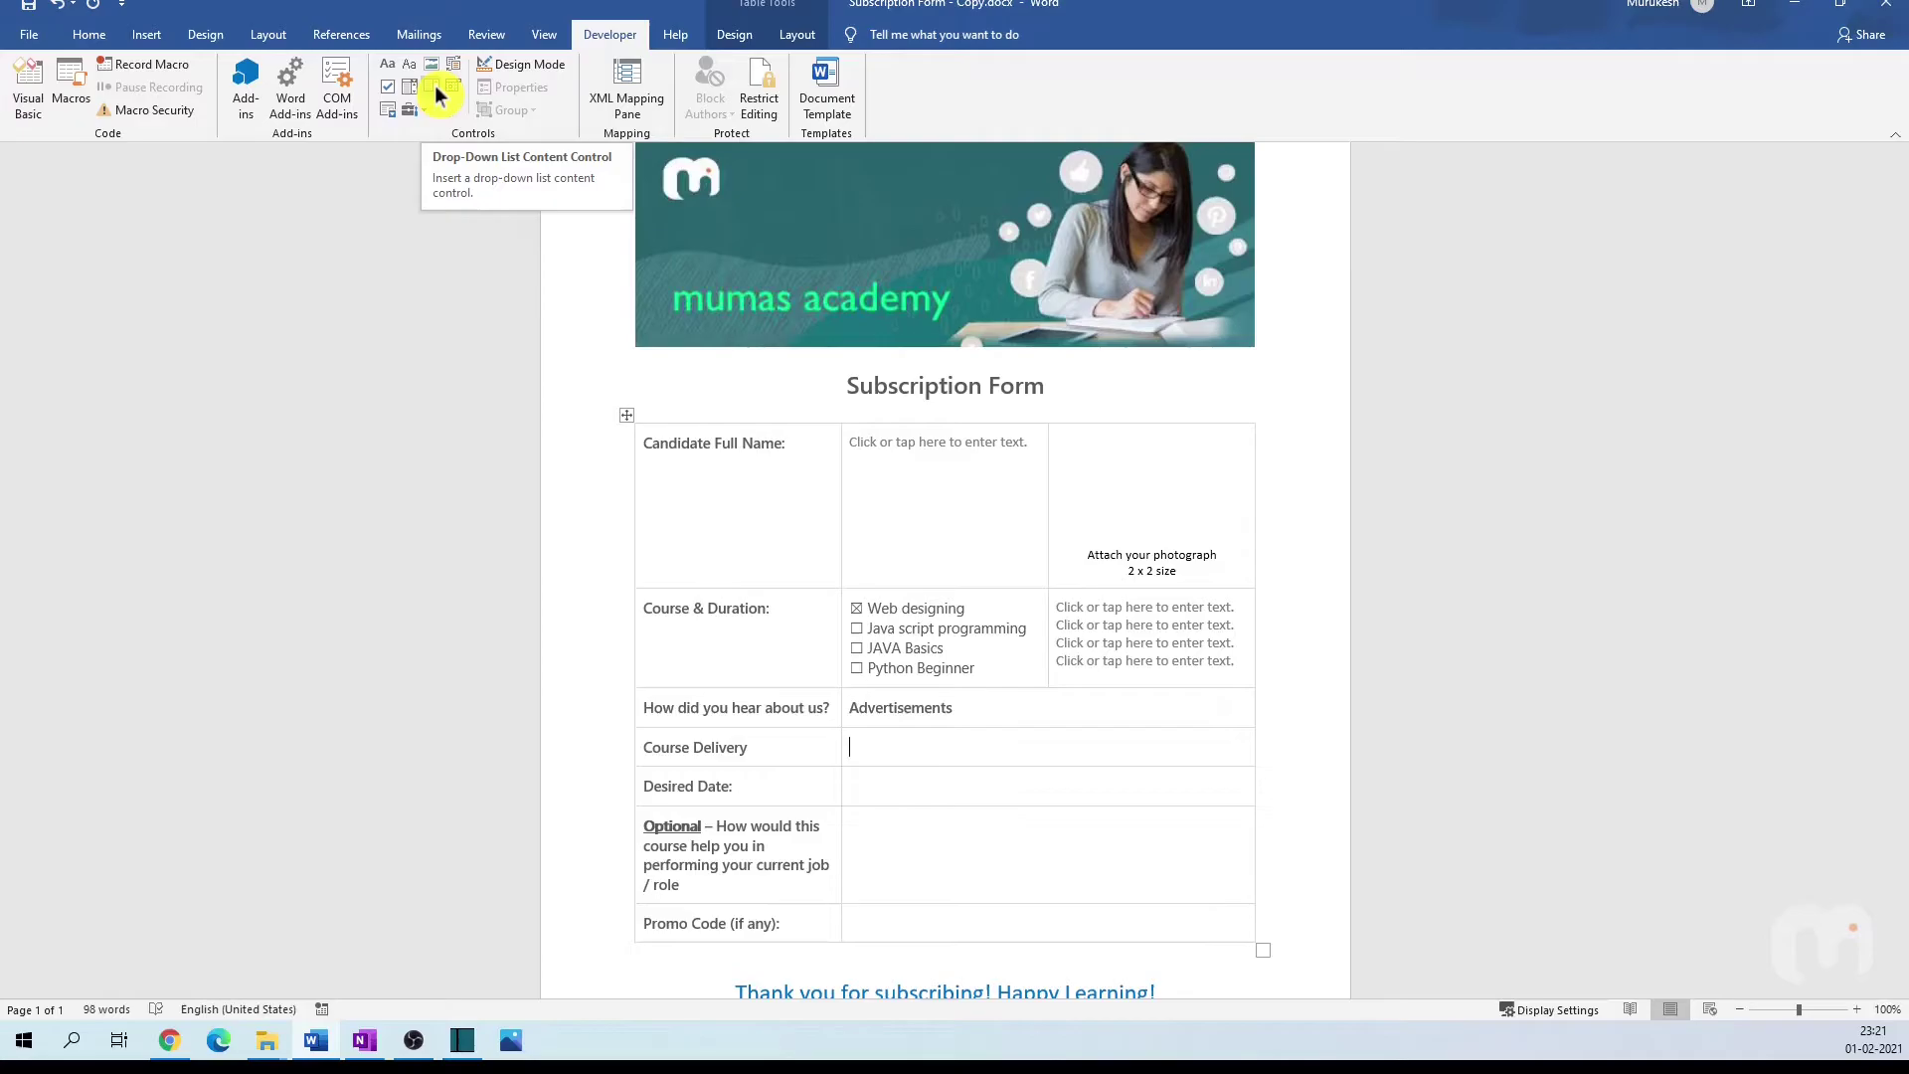
# Step: Insert a drop-down list field in the Course Delivery cell
pyautogui.click(437, 94)
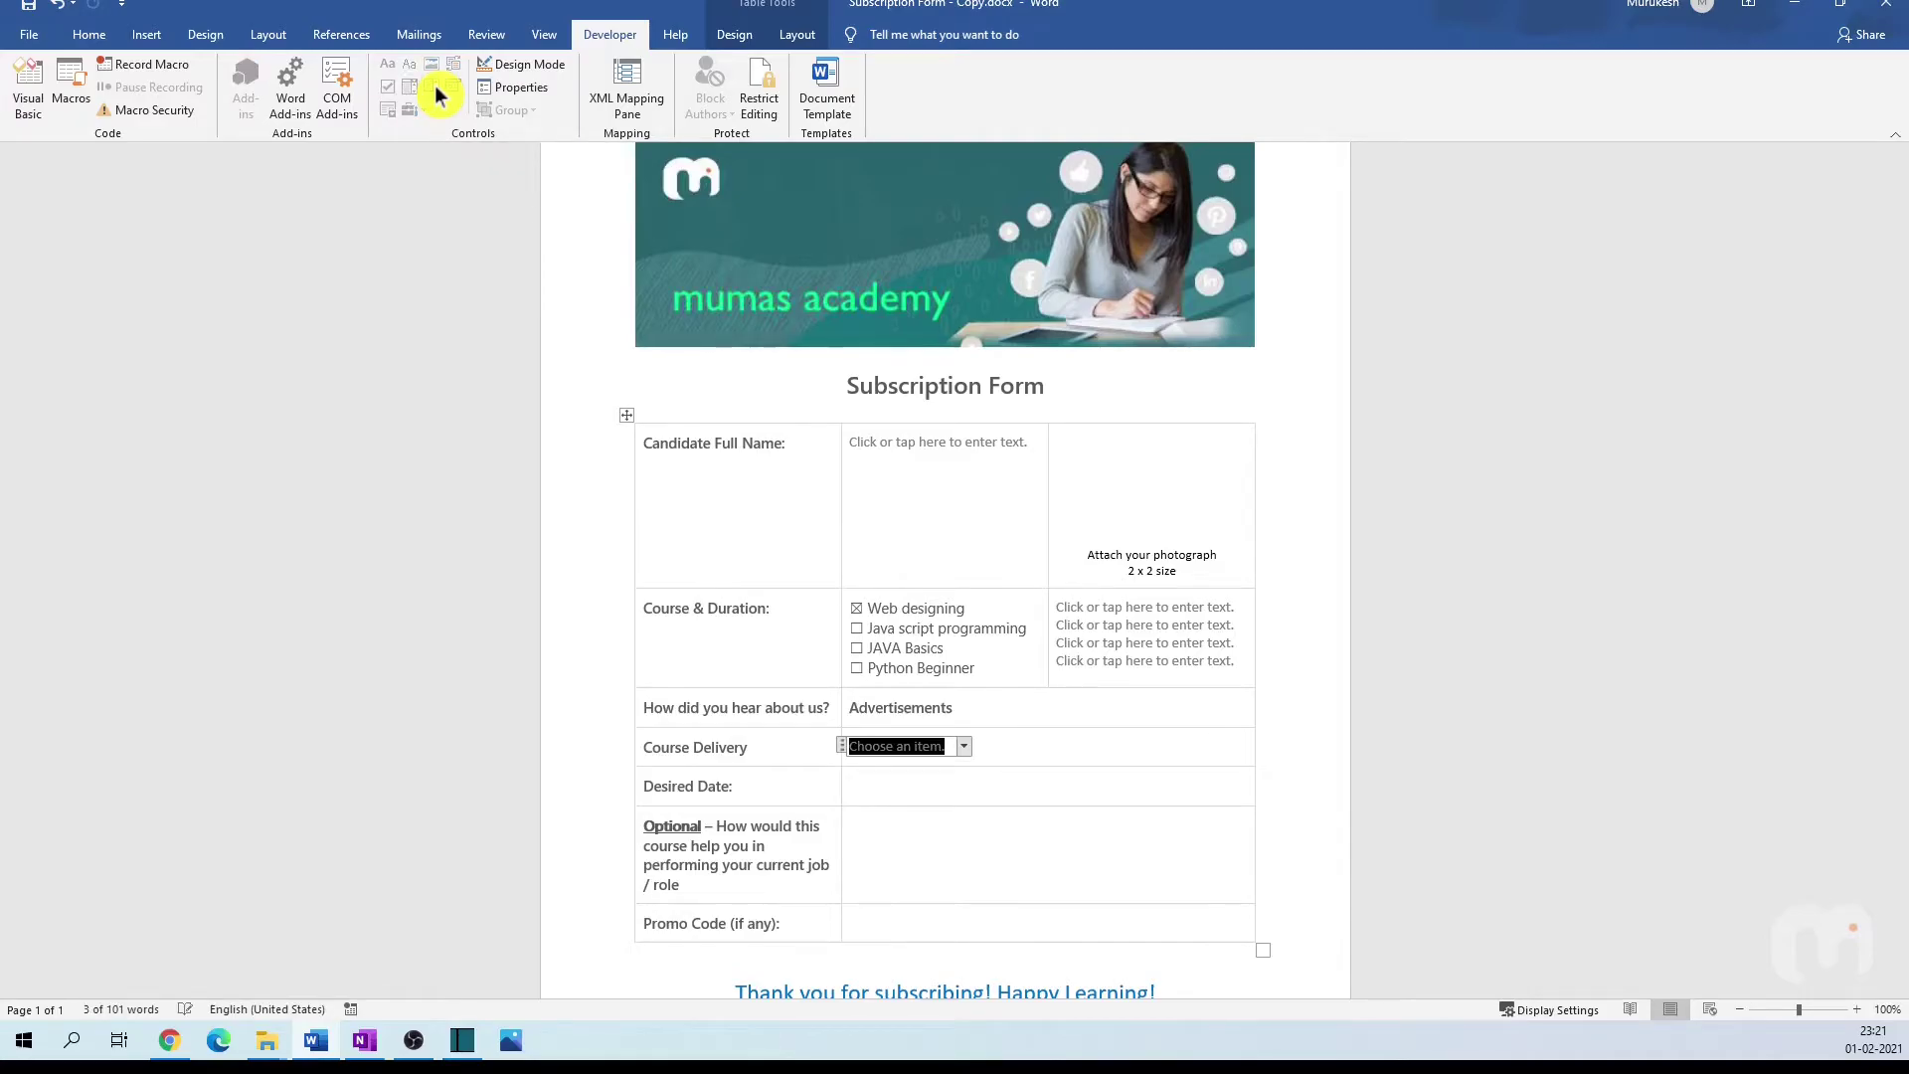
pyautogui.click(966, 750)
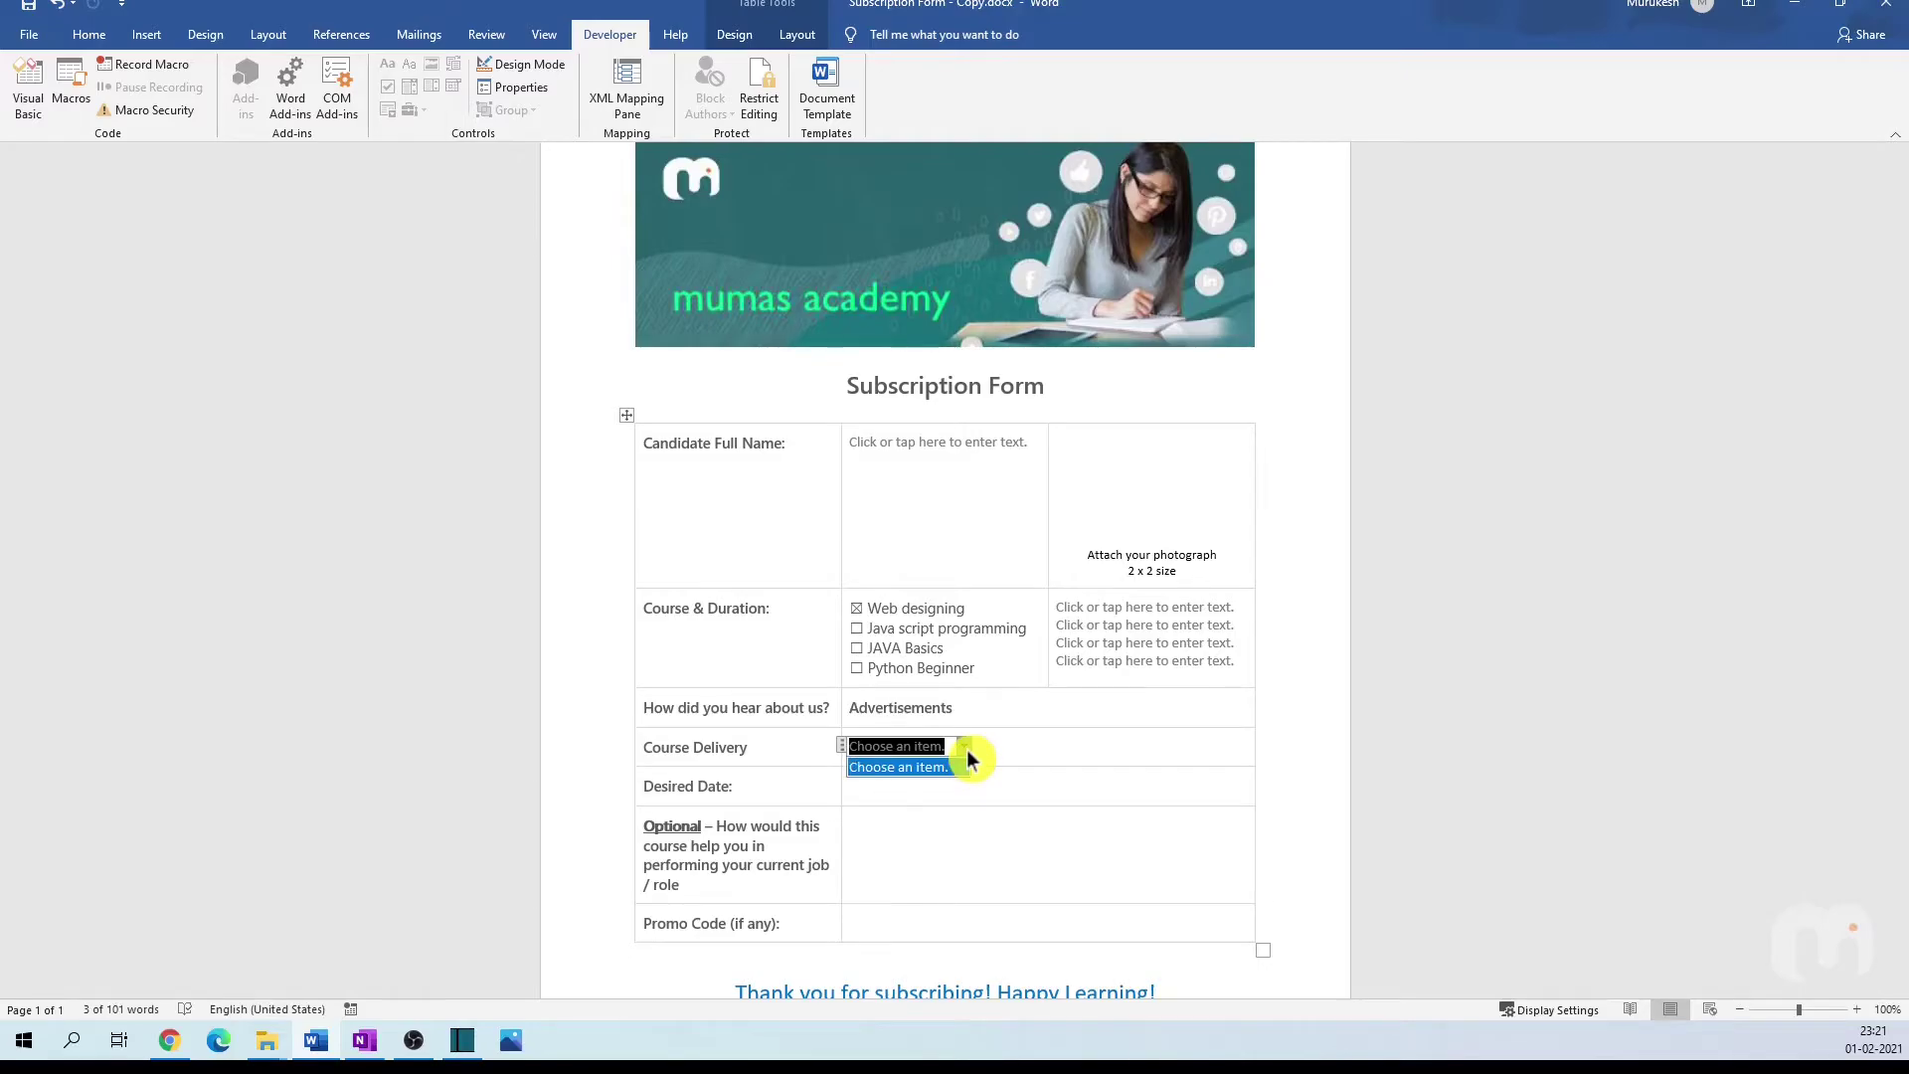
pyautogui.click(966, 750)
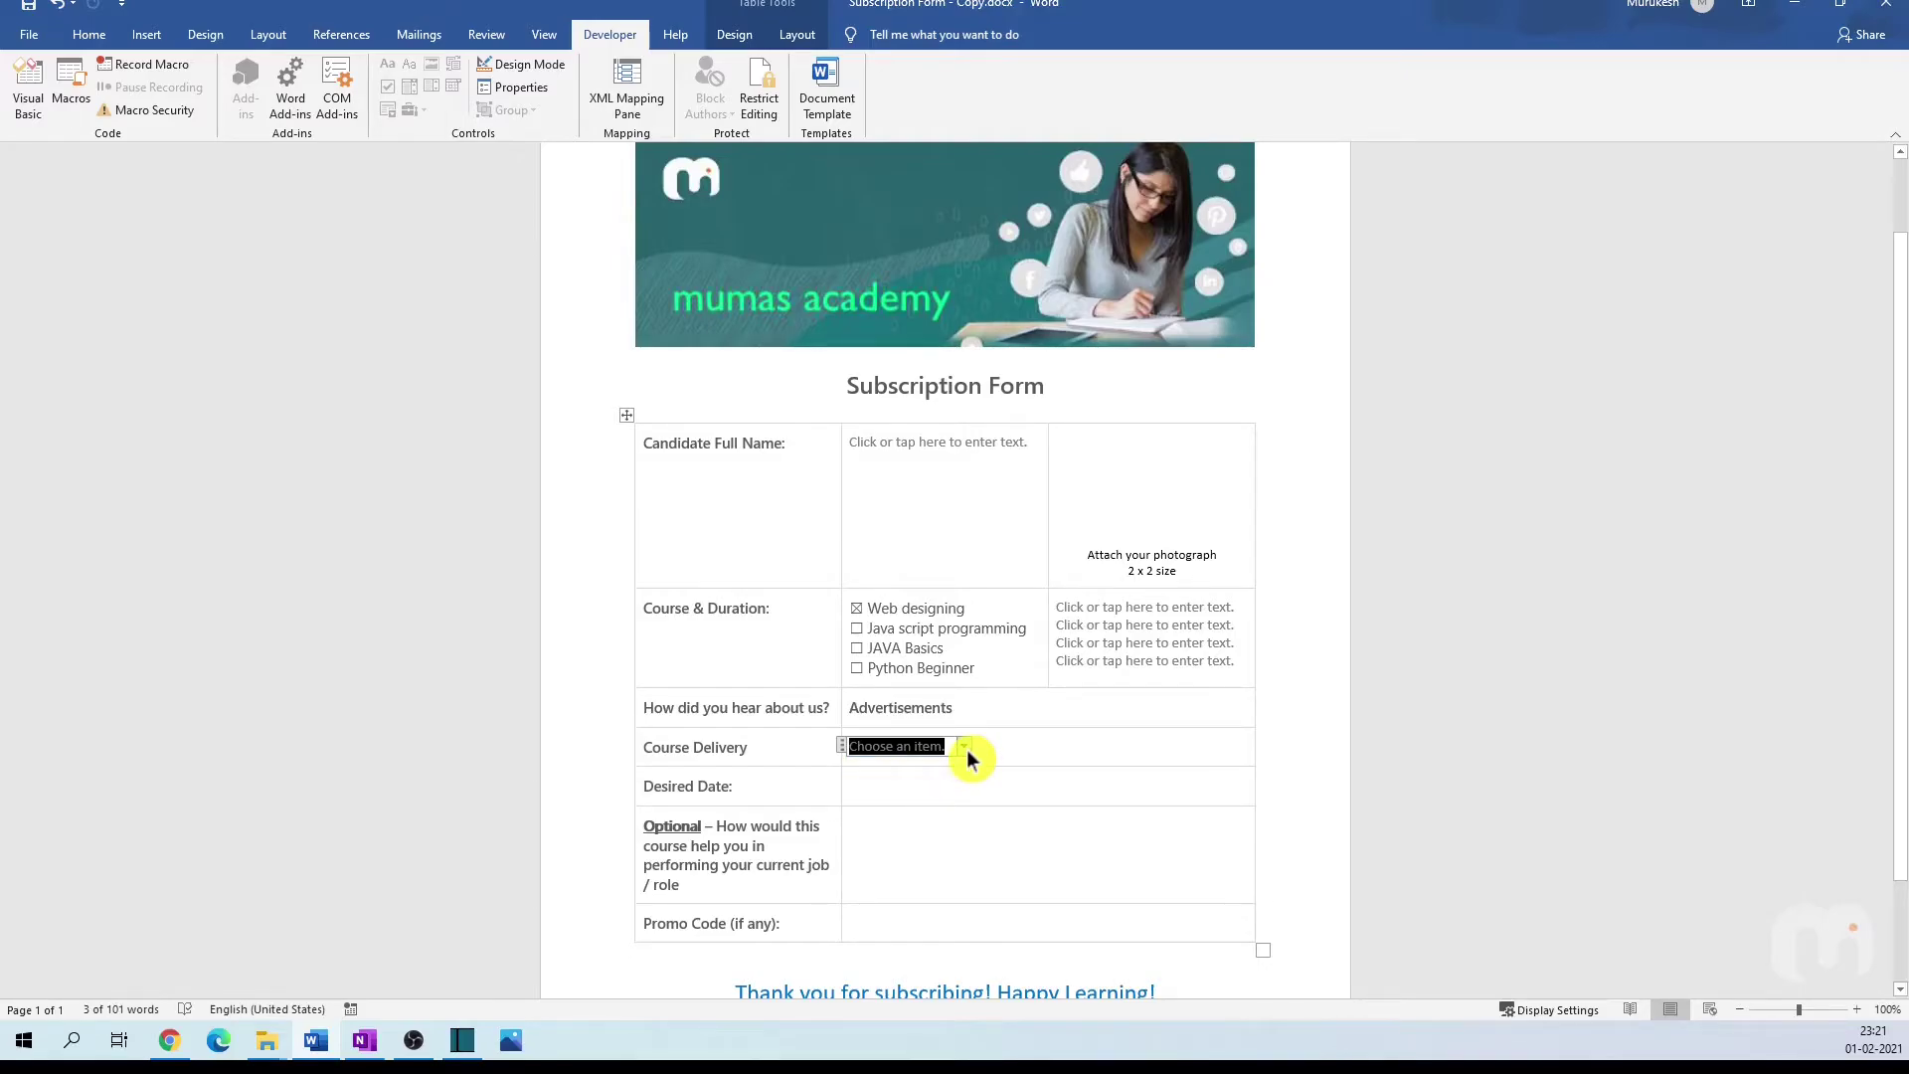
# Step: Give the drop-down the choices Classroom Session and Virtual Online Session
pyautogui.click(545, 97)
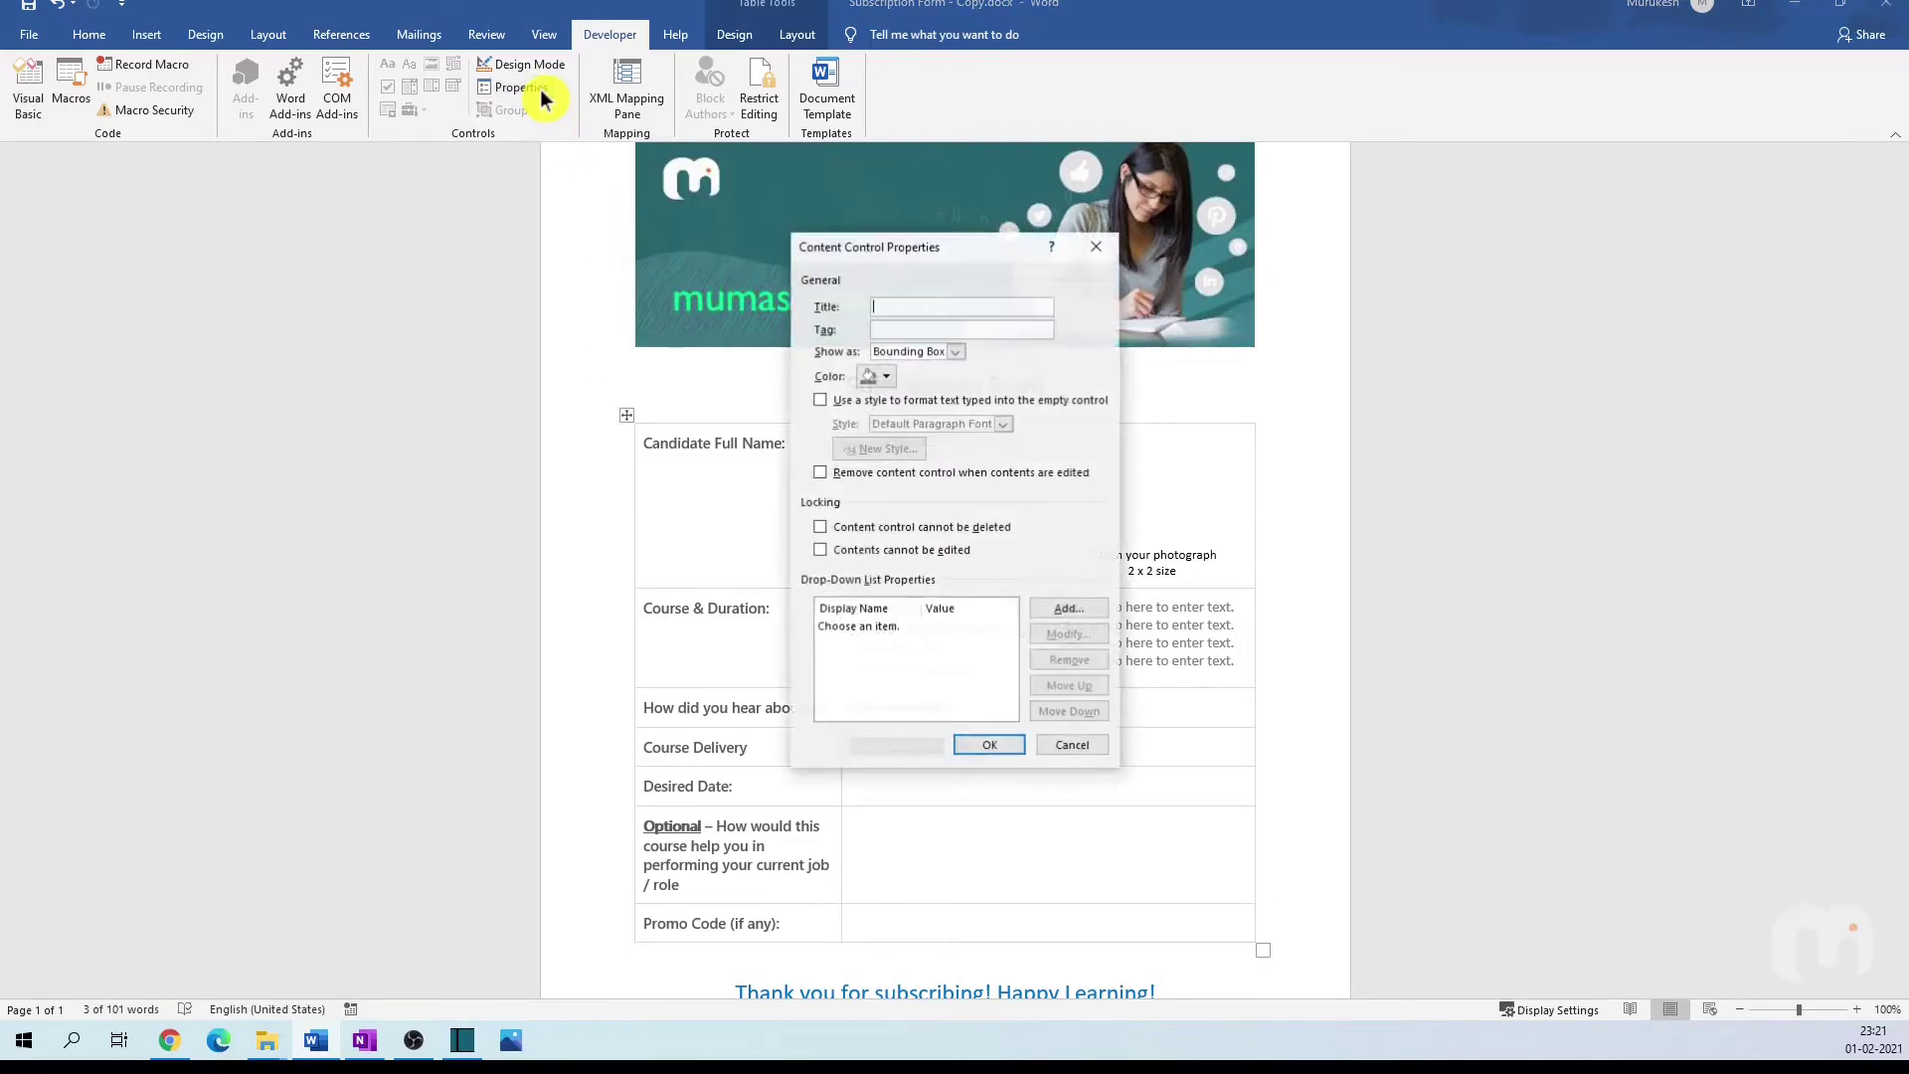
pyautogui.moveTo(925, 247); pyautogui.dragTo(1170, 223)
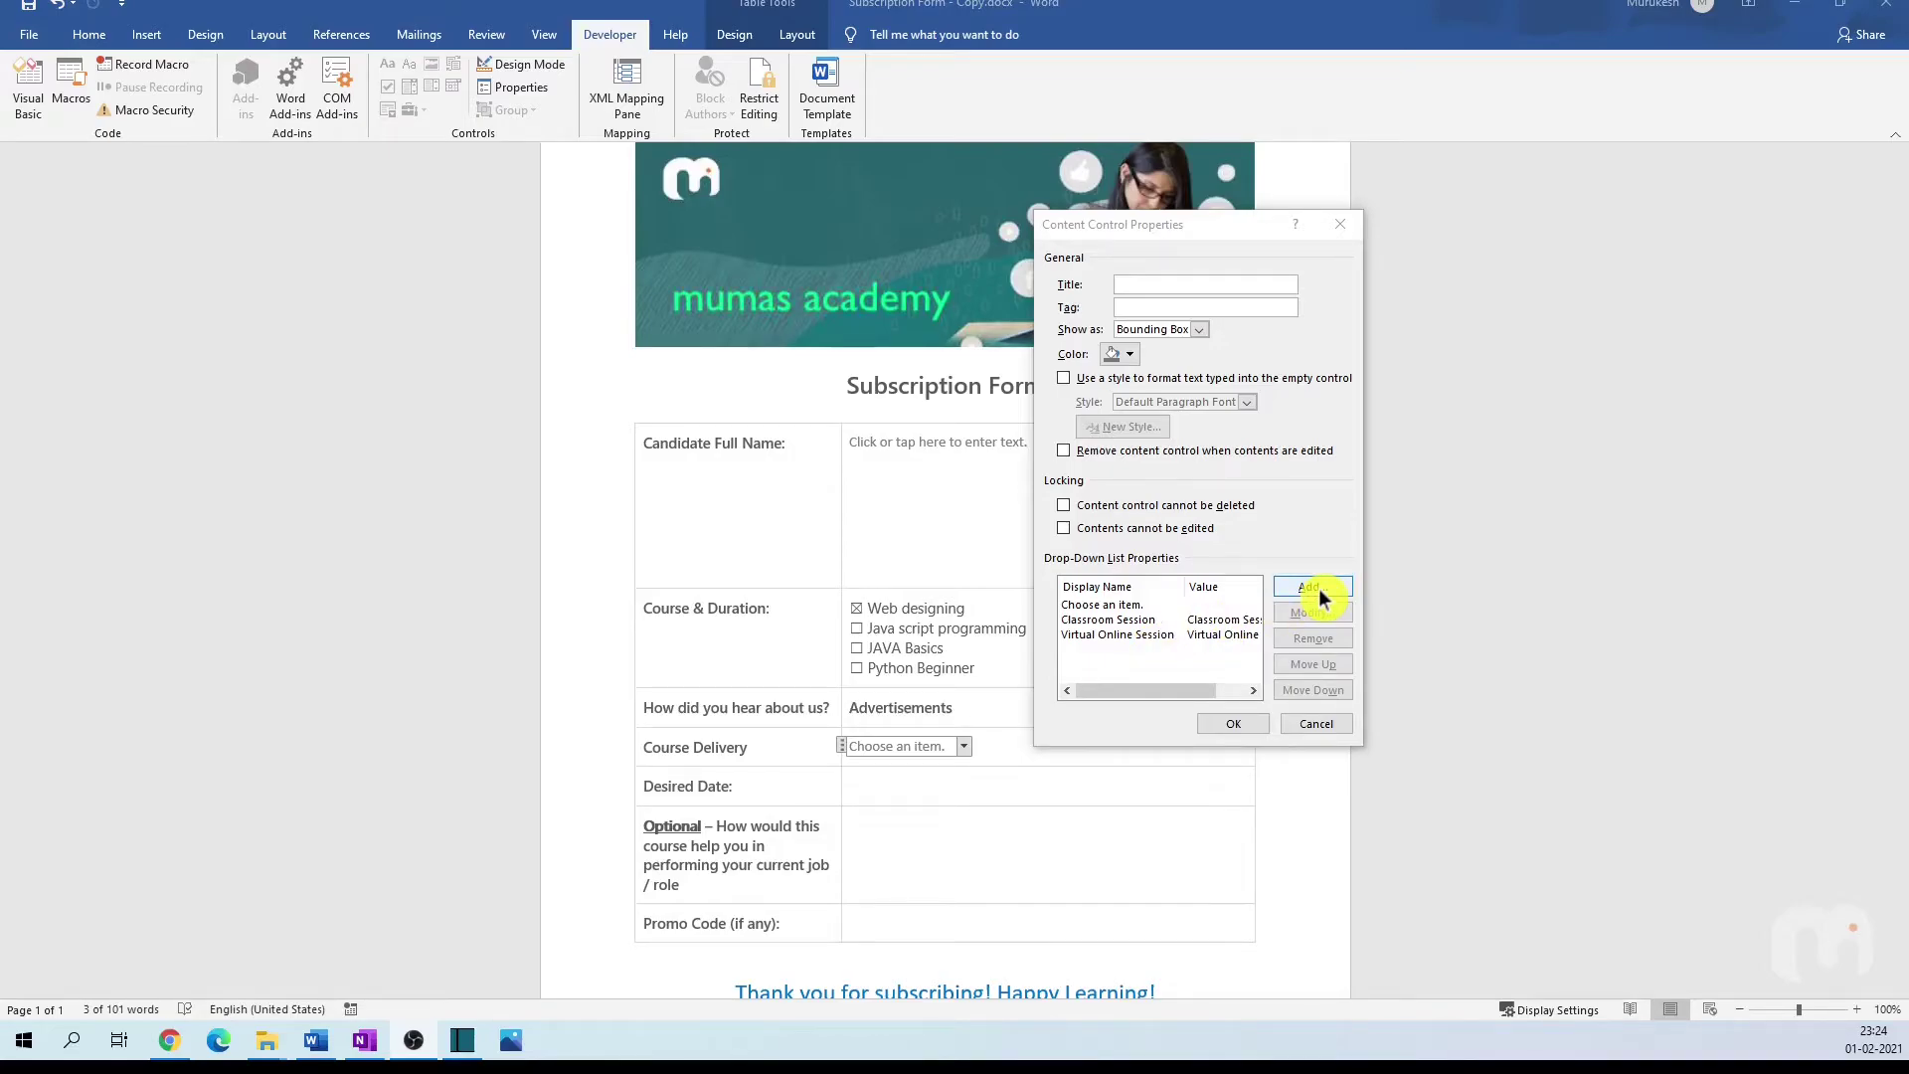
pyautogui.click(1123, 635)
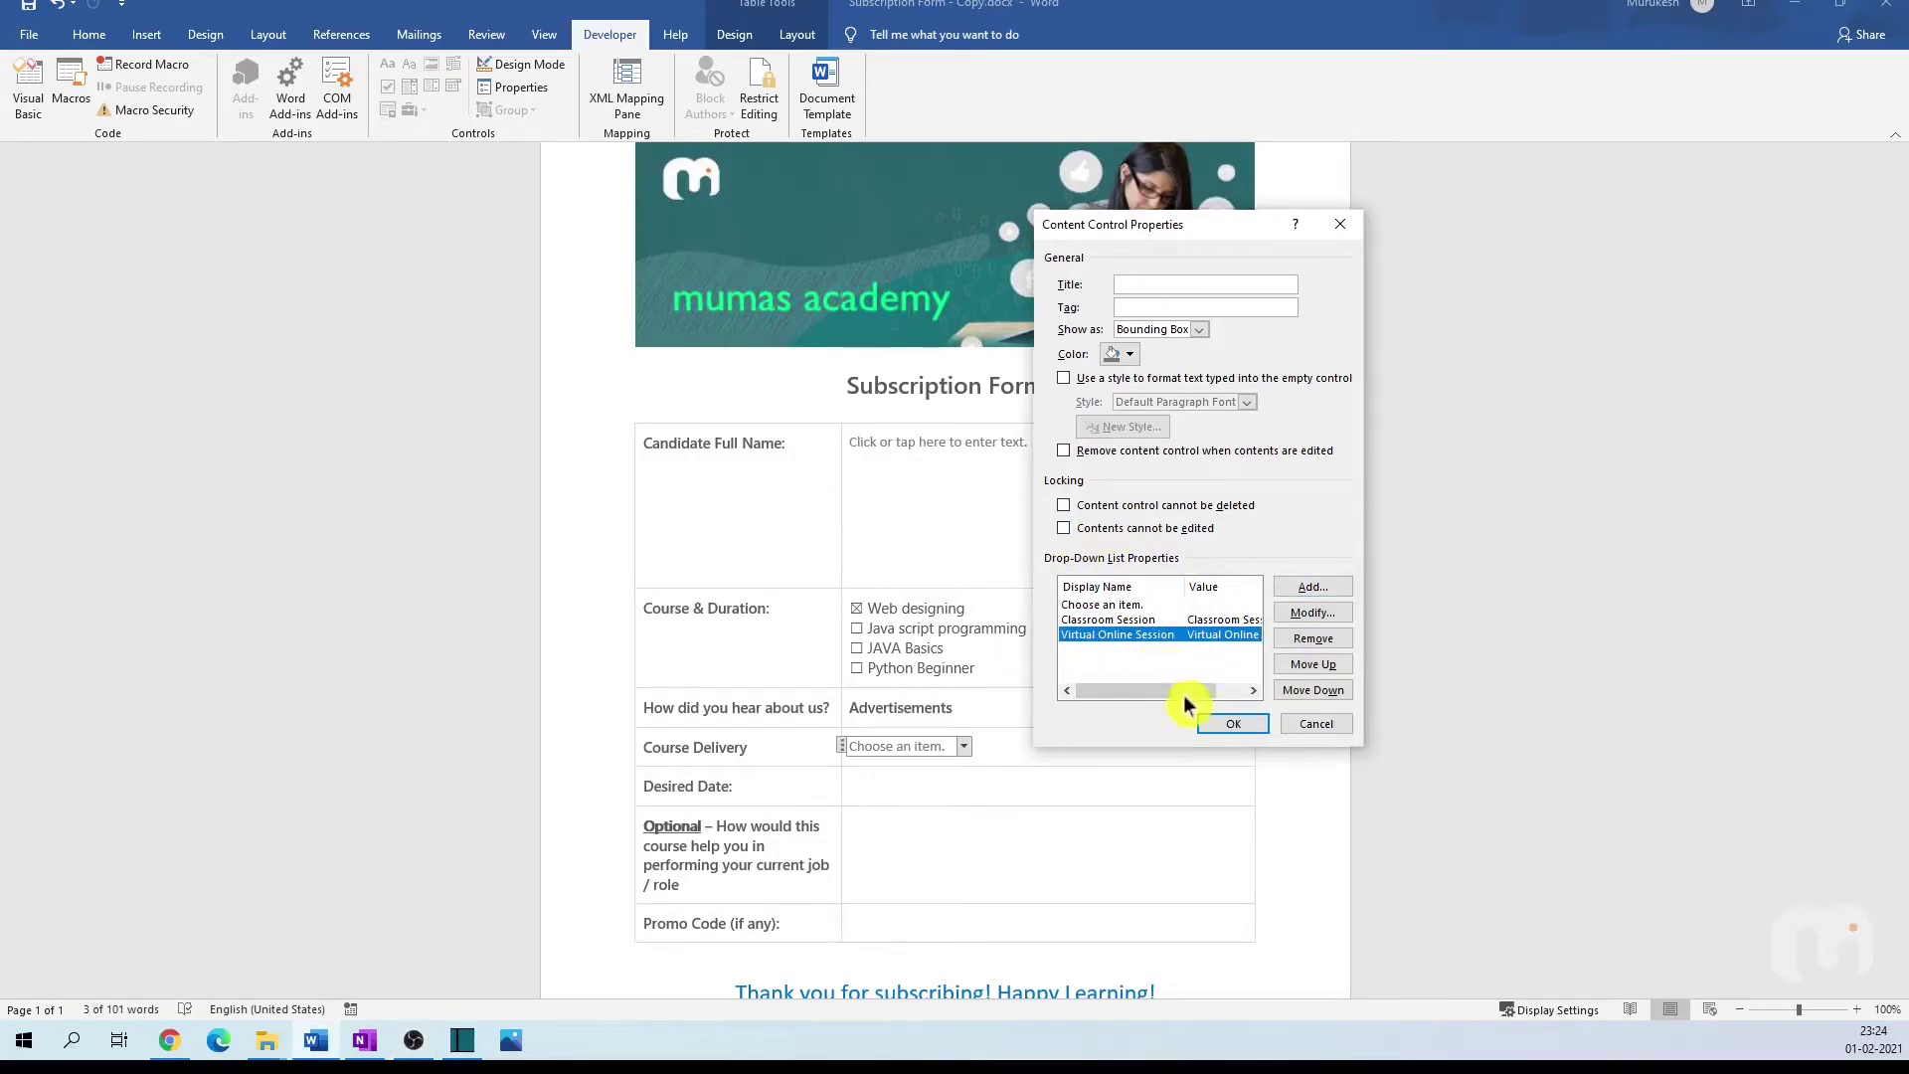
pyautogui.click(1180, 621)
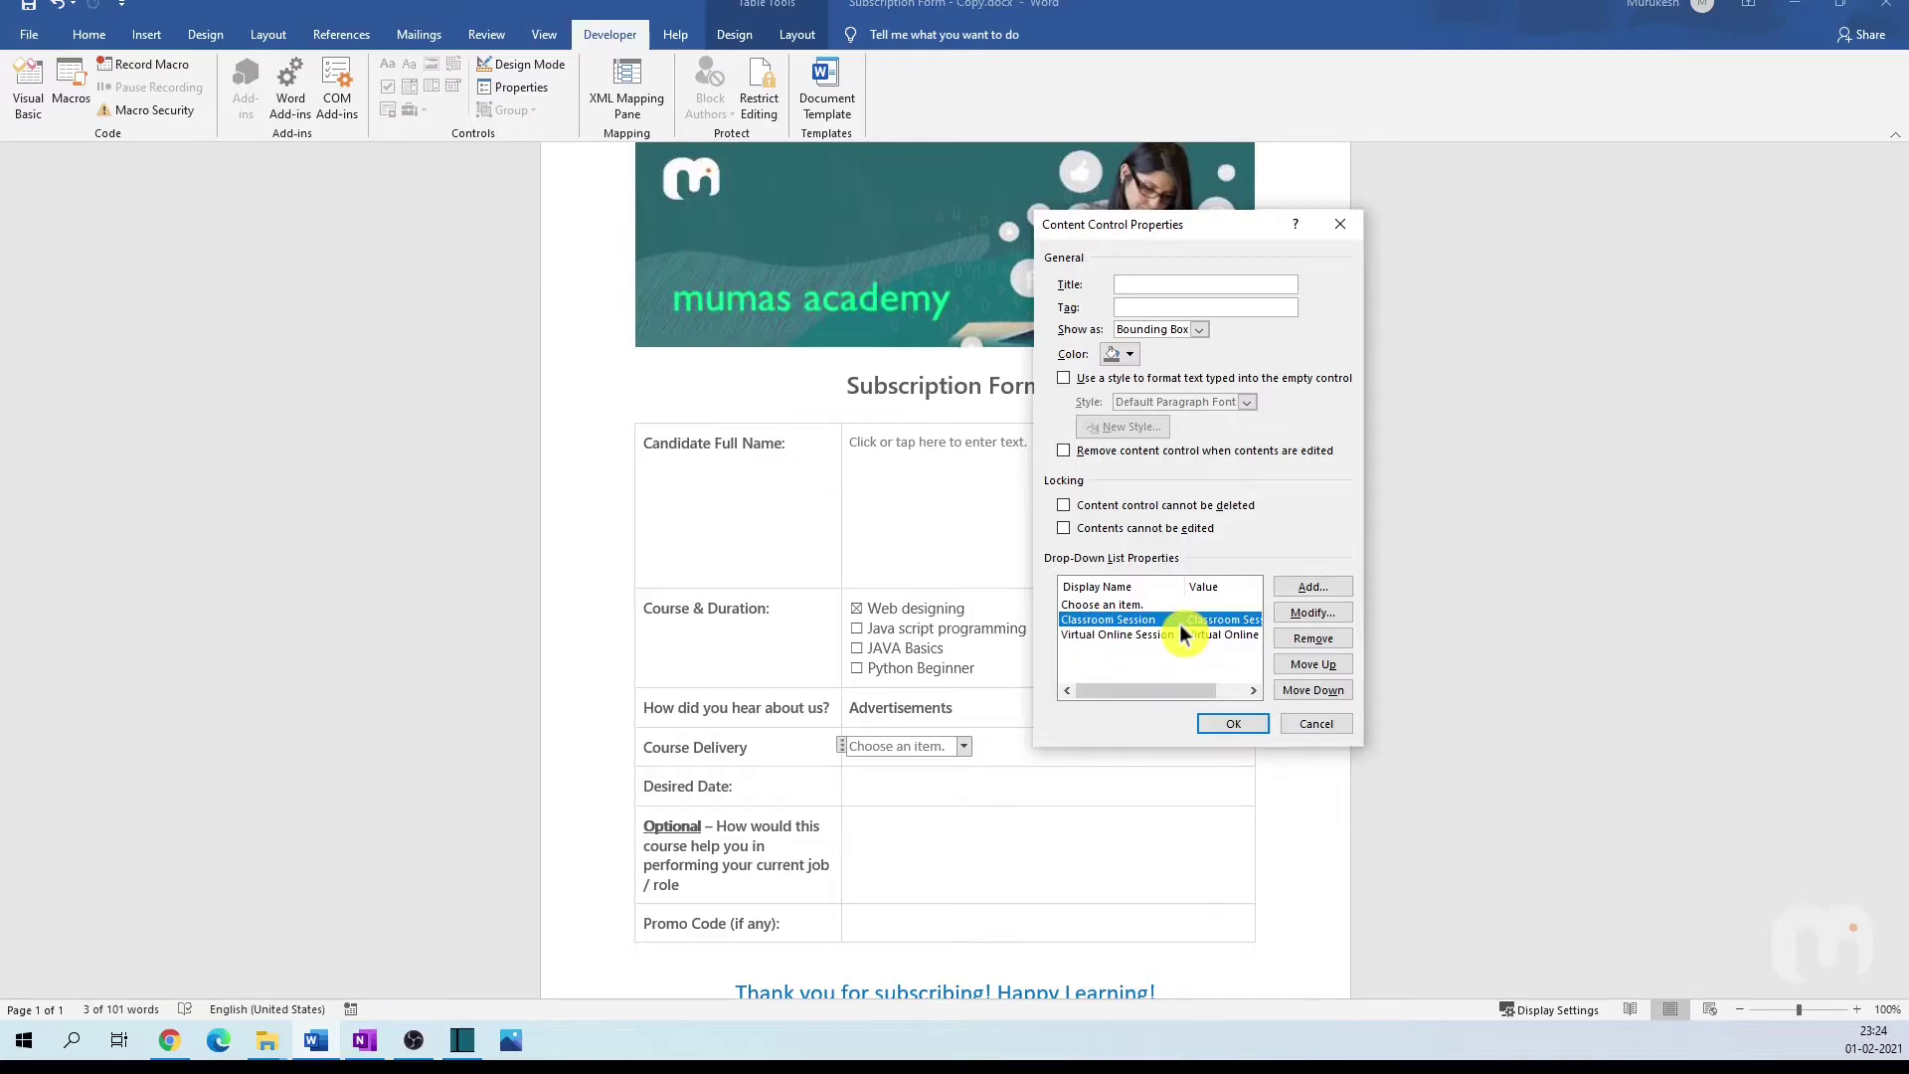
pyautogui.click(1139, 636)
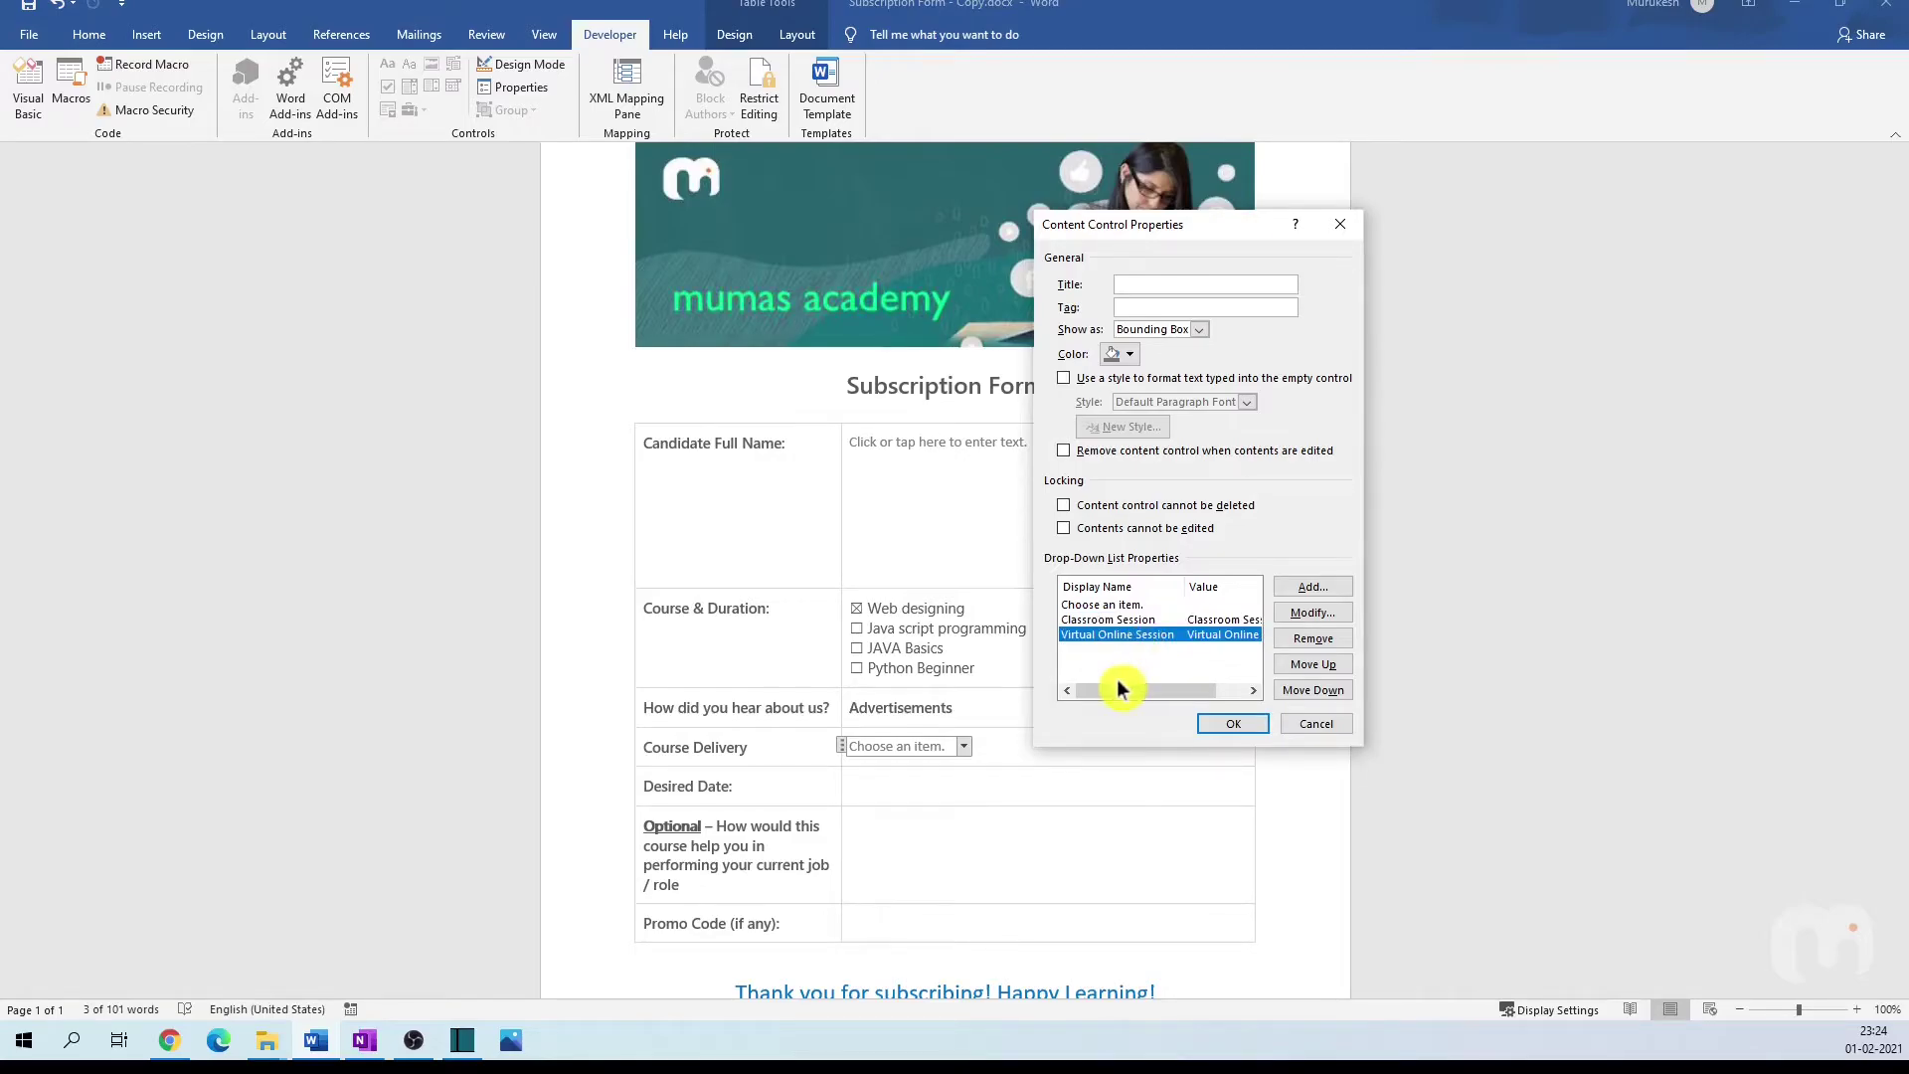
pyautogui.click(1229, 723)
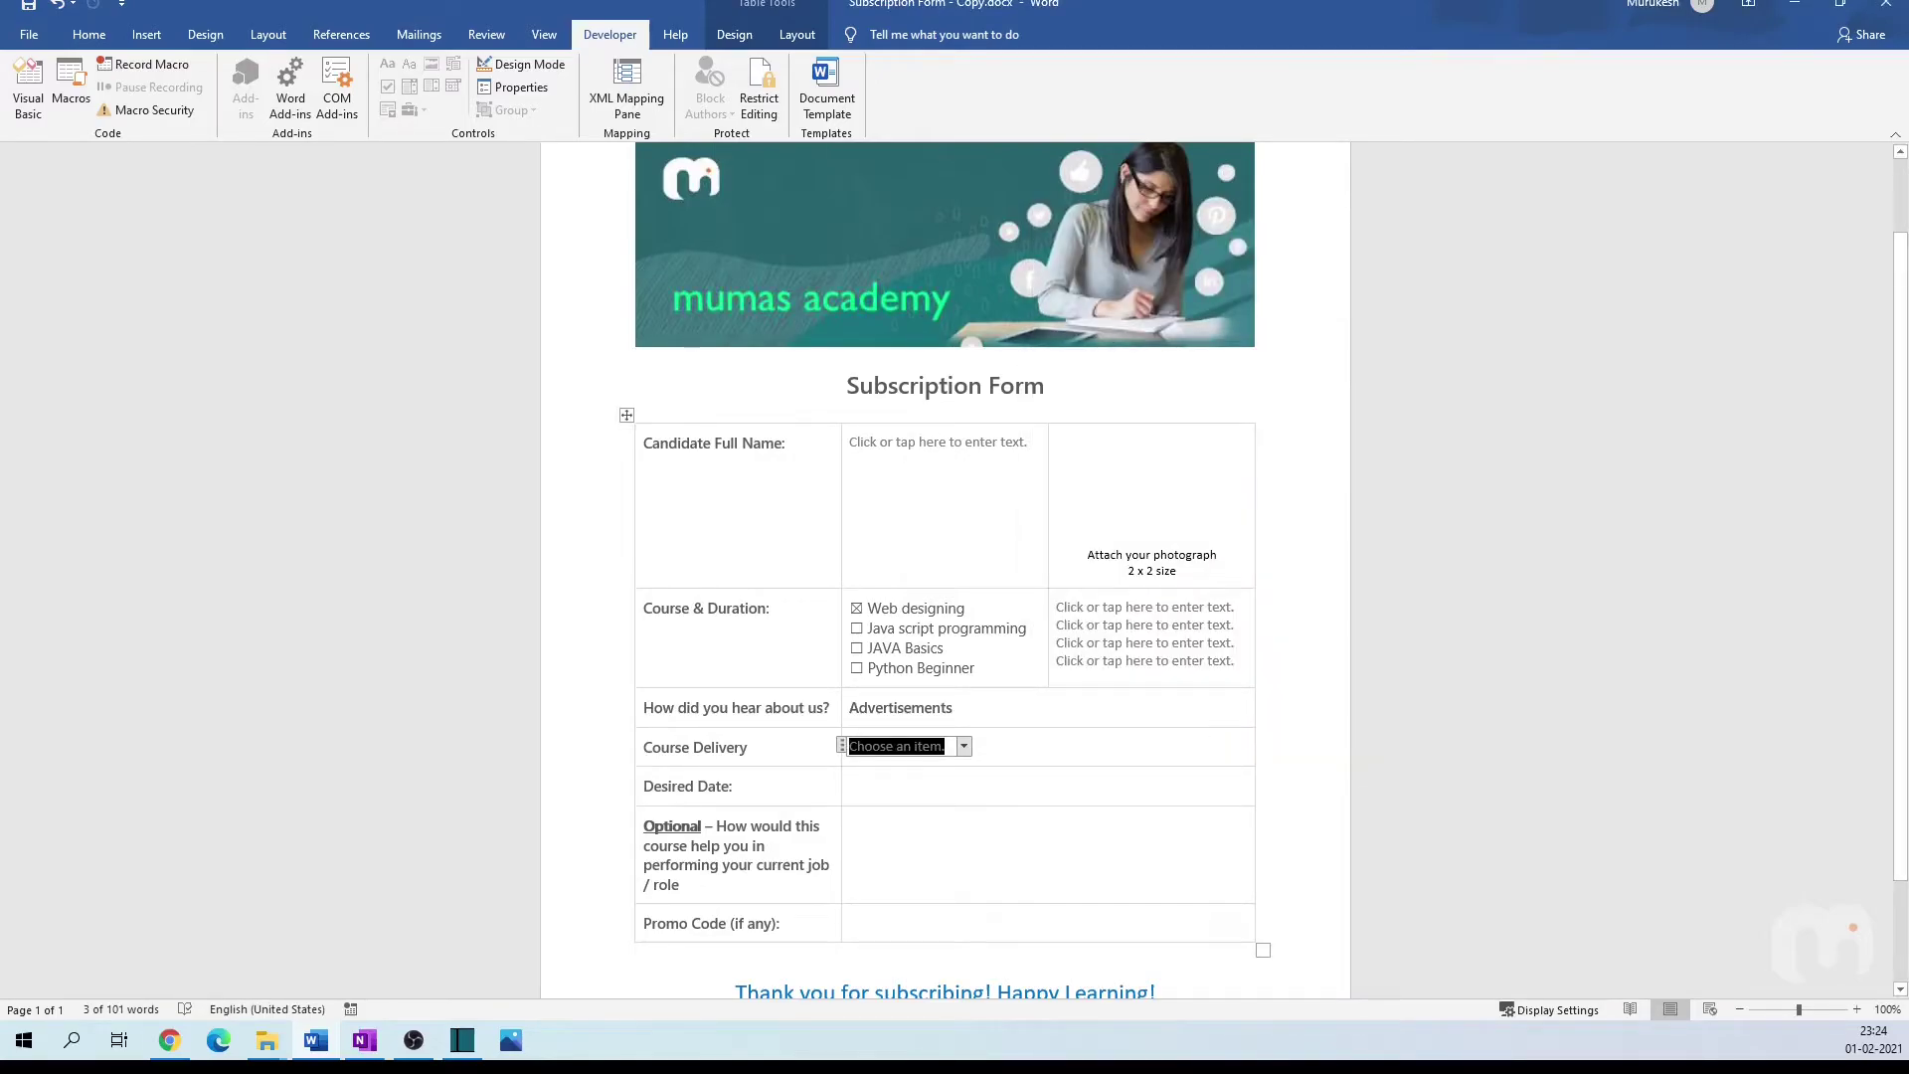
pyautogui.click(964, 748)
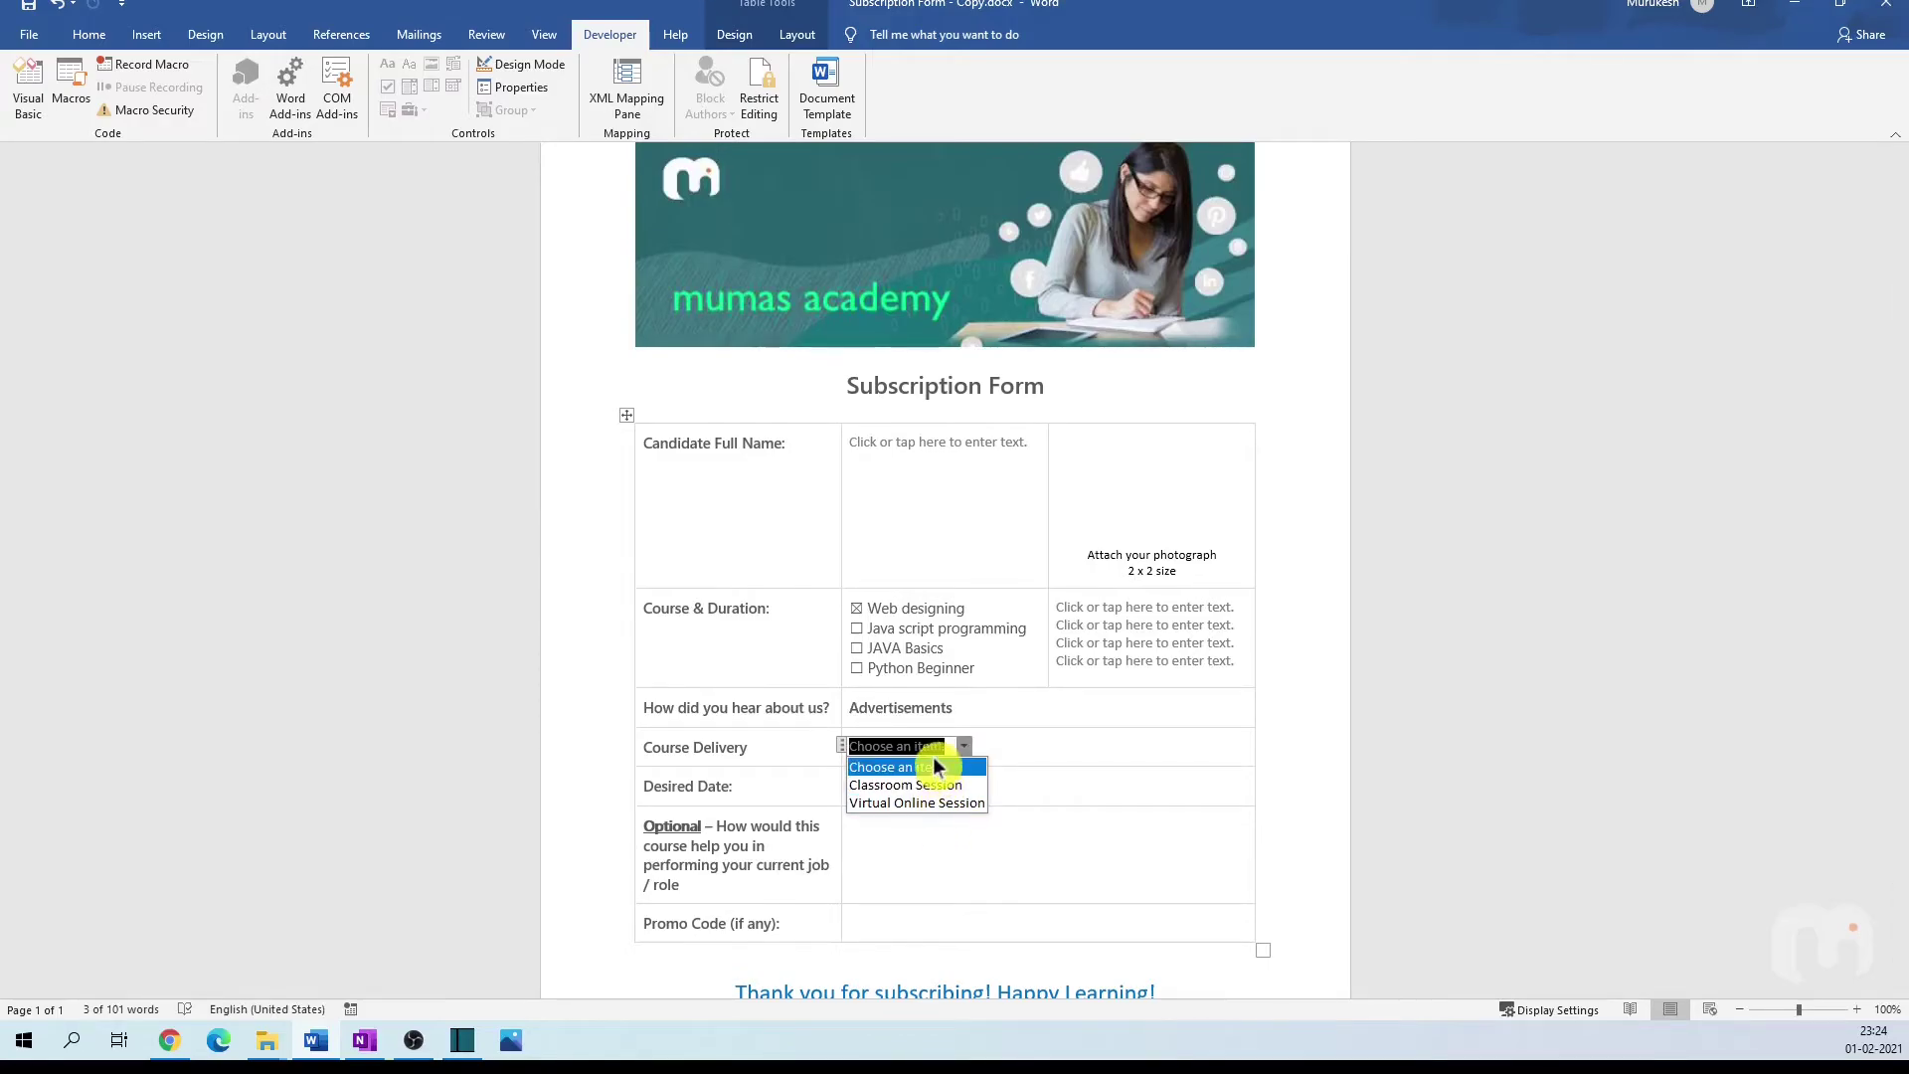
pyautogui.click(933, 766)
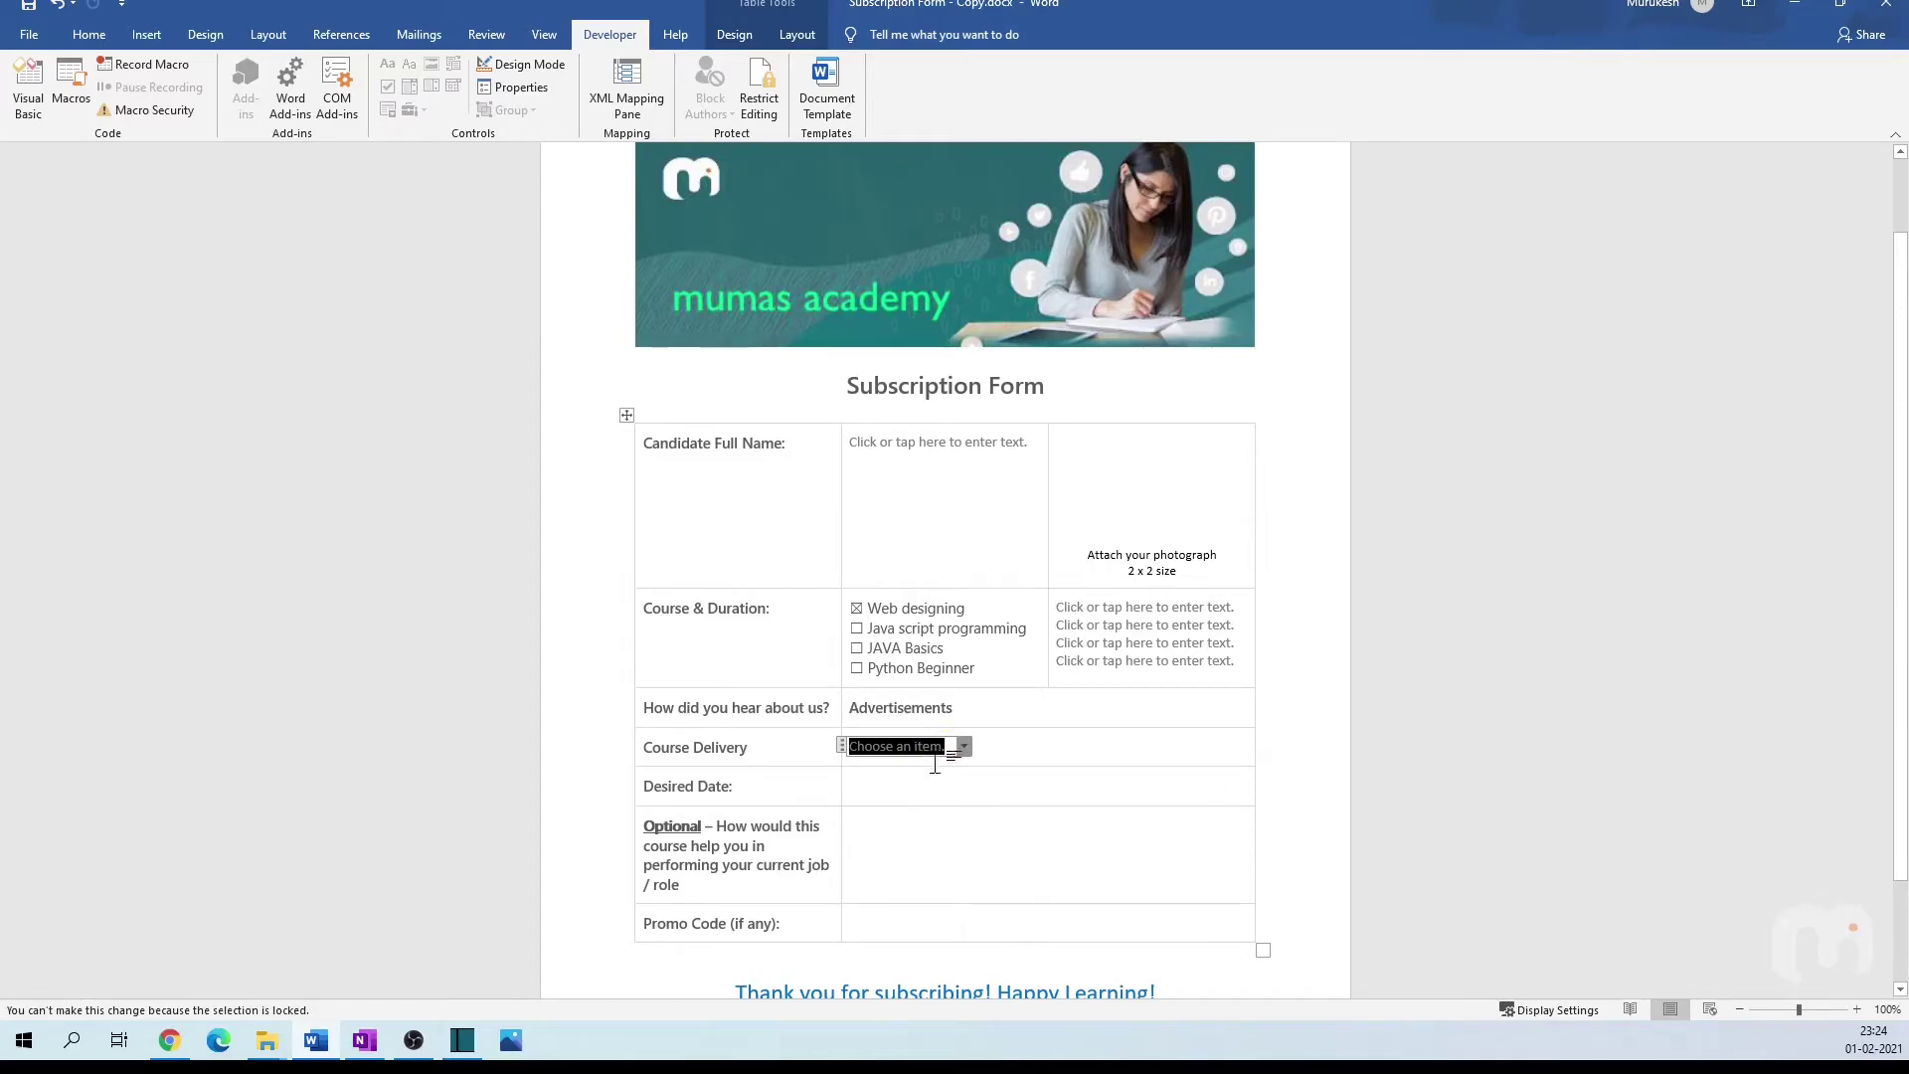
# Step: Test the Course Delivery choices without picking one, leaving 'Choose an item.' shown
pyautogui.click(890, 785)
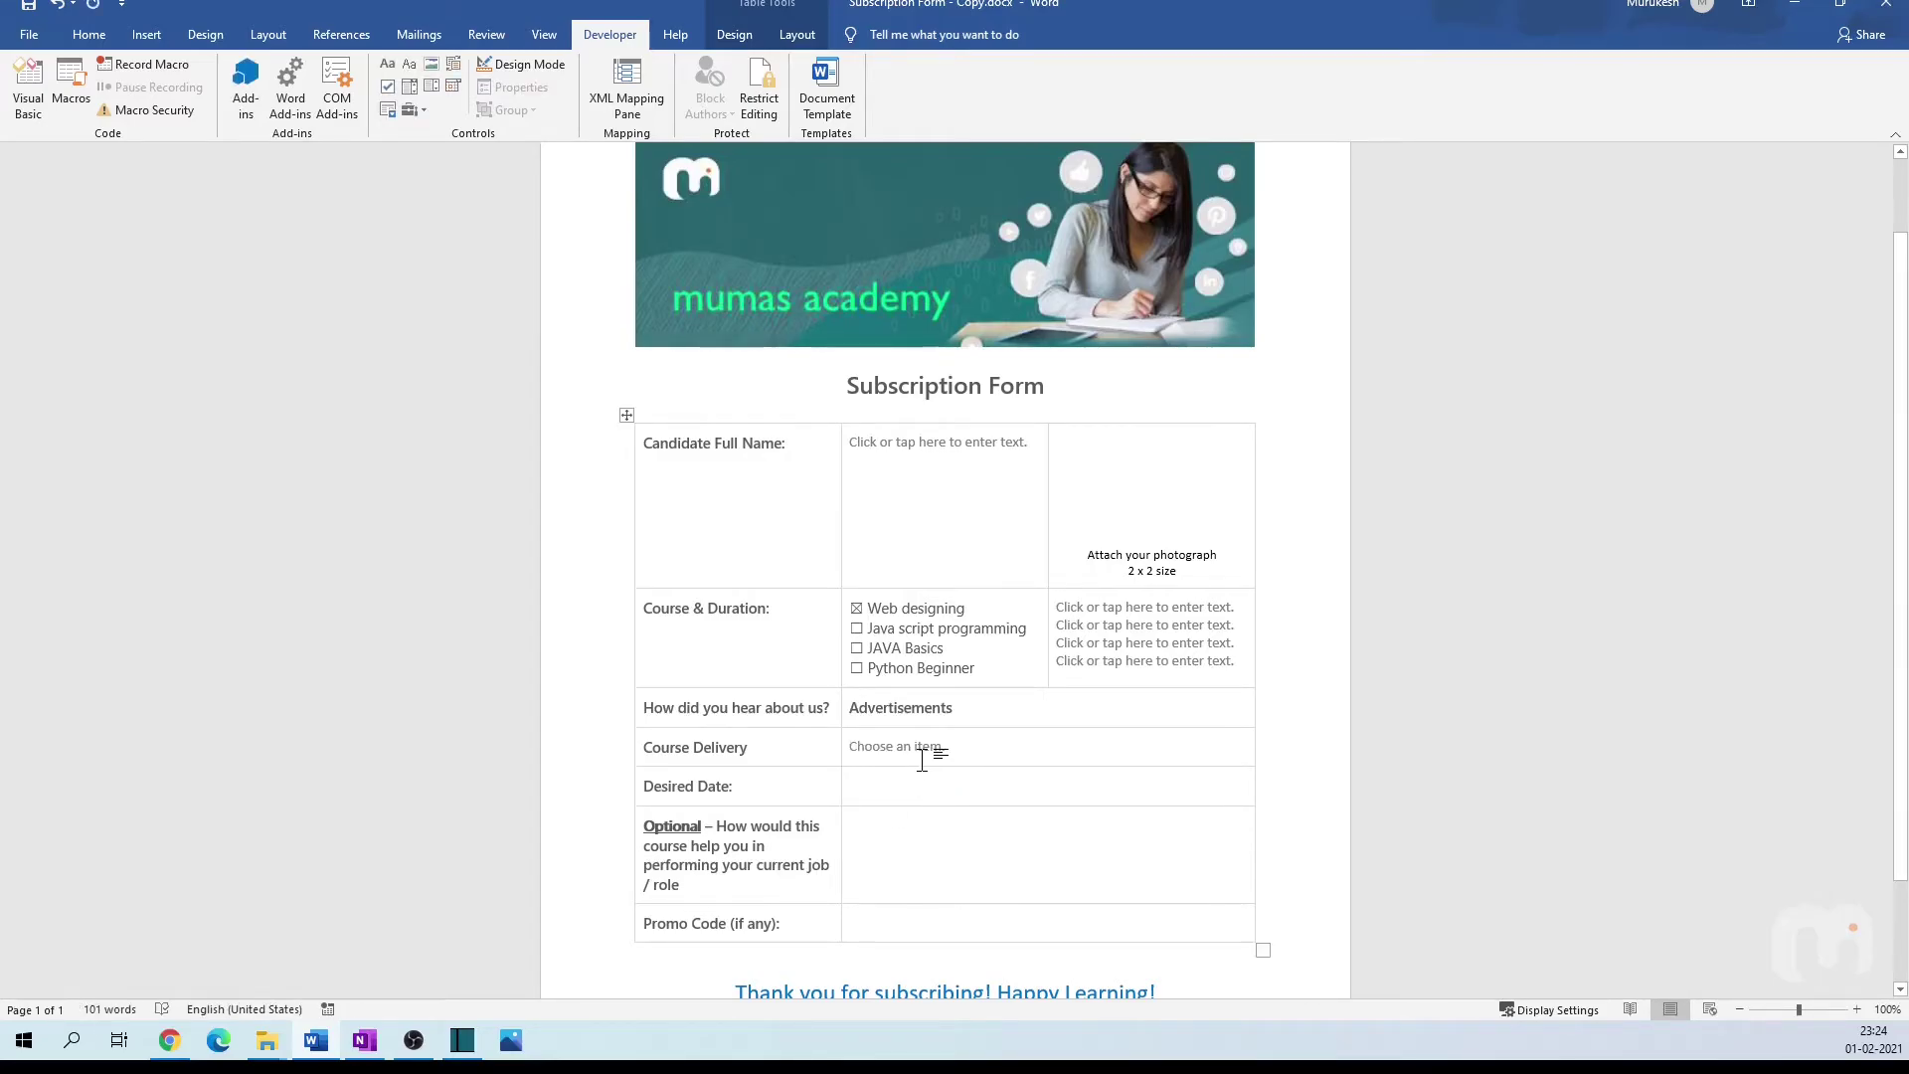
pyautogui.click(949, 747)
pyautogui.click(957, 751)
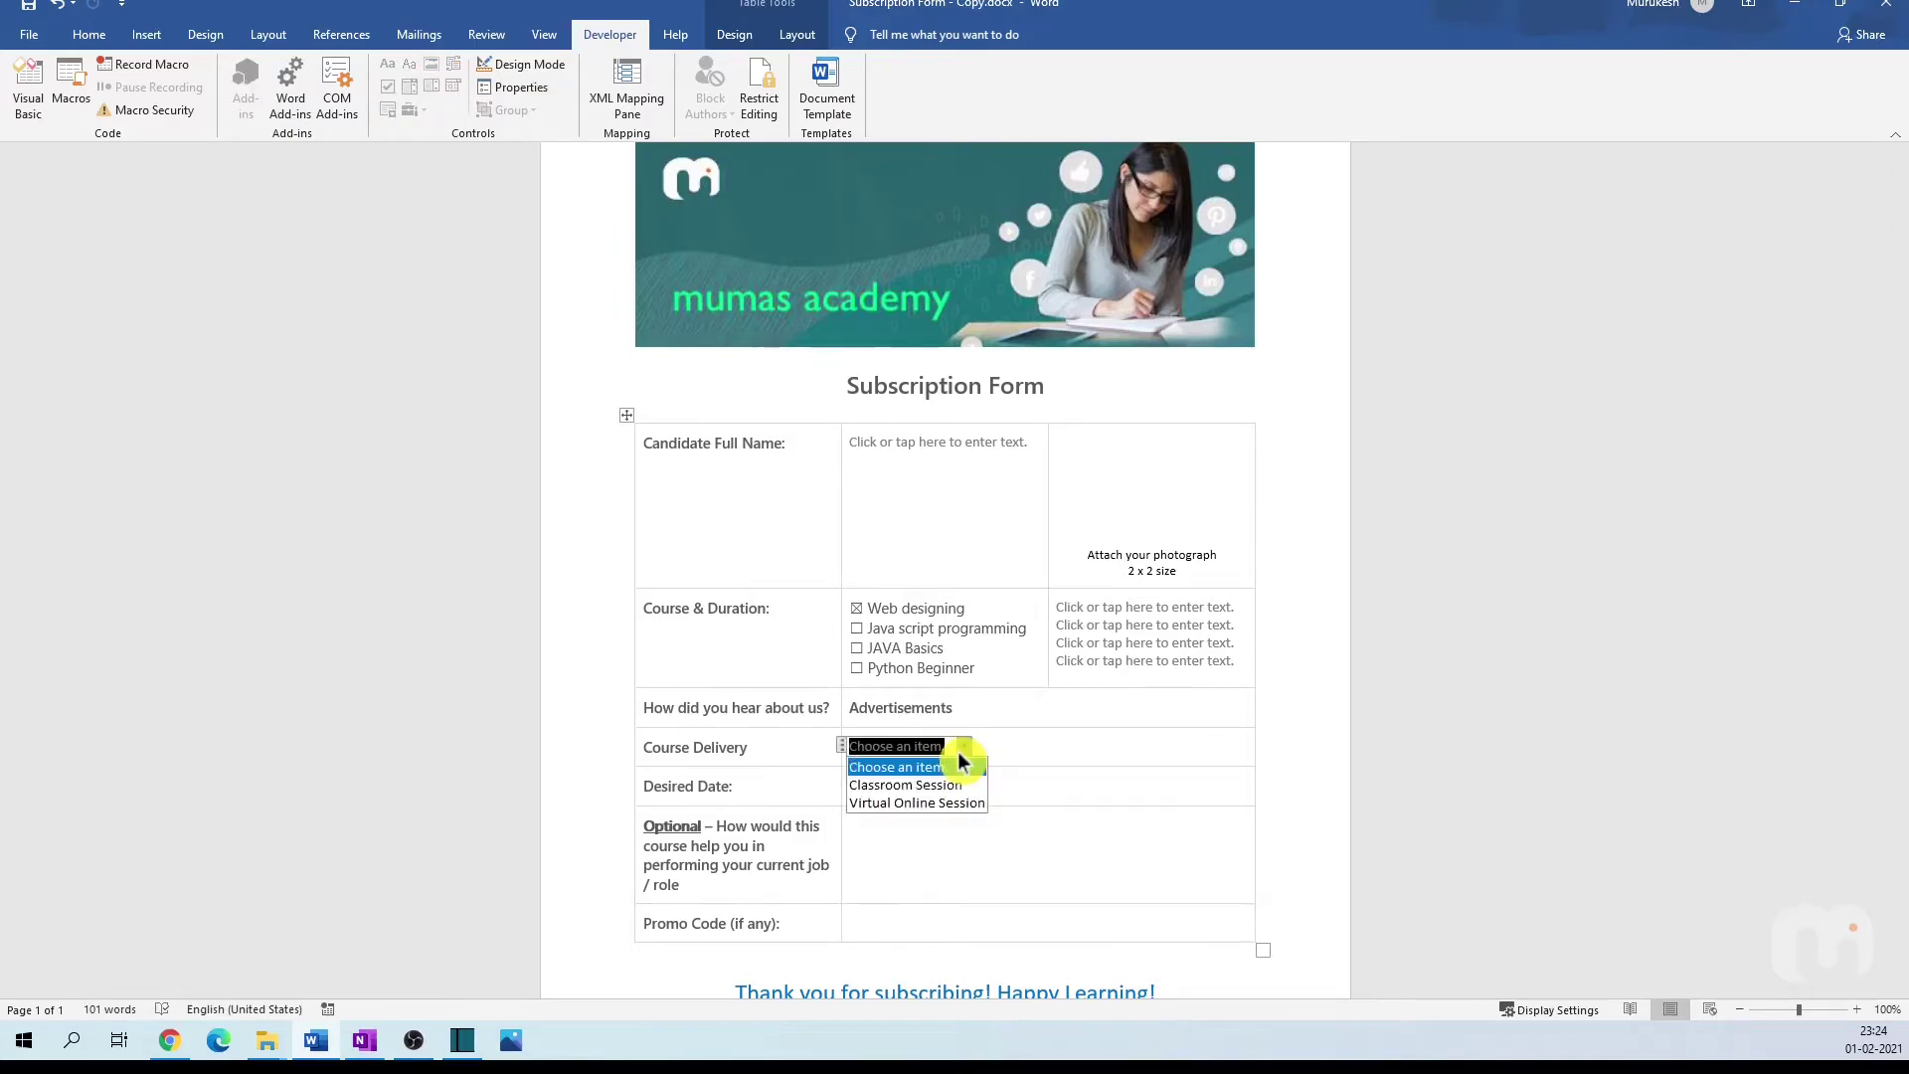
pyautogui.click(960, 760)
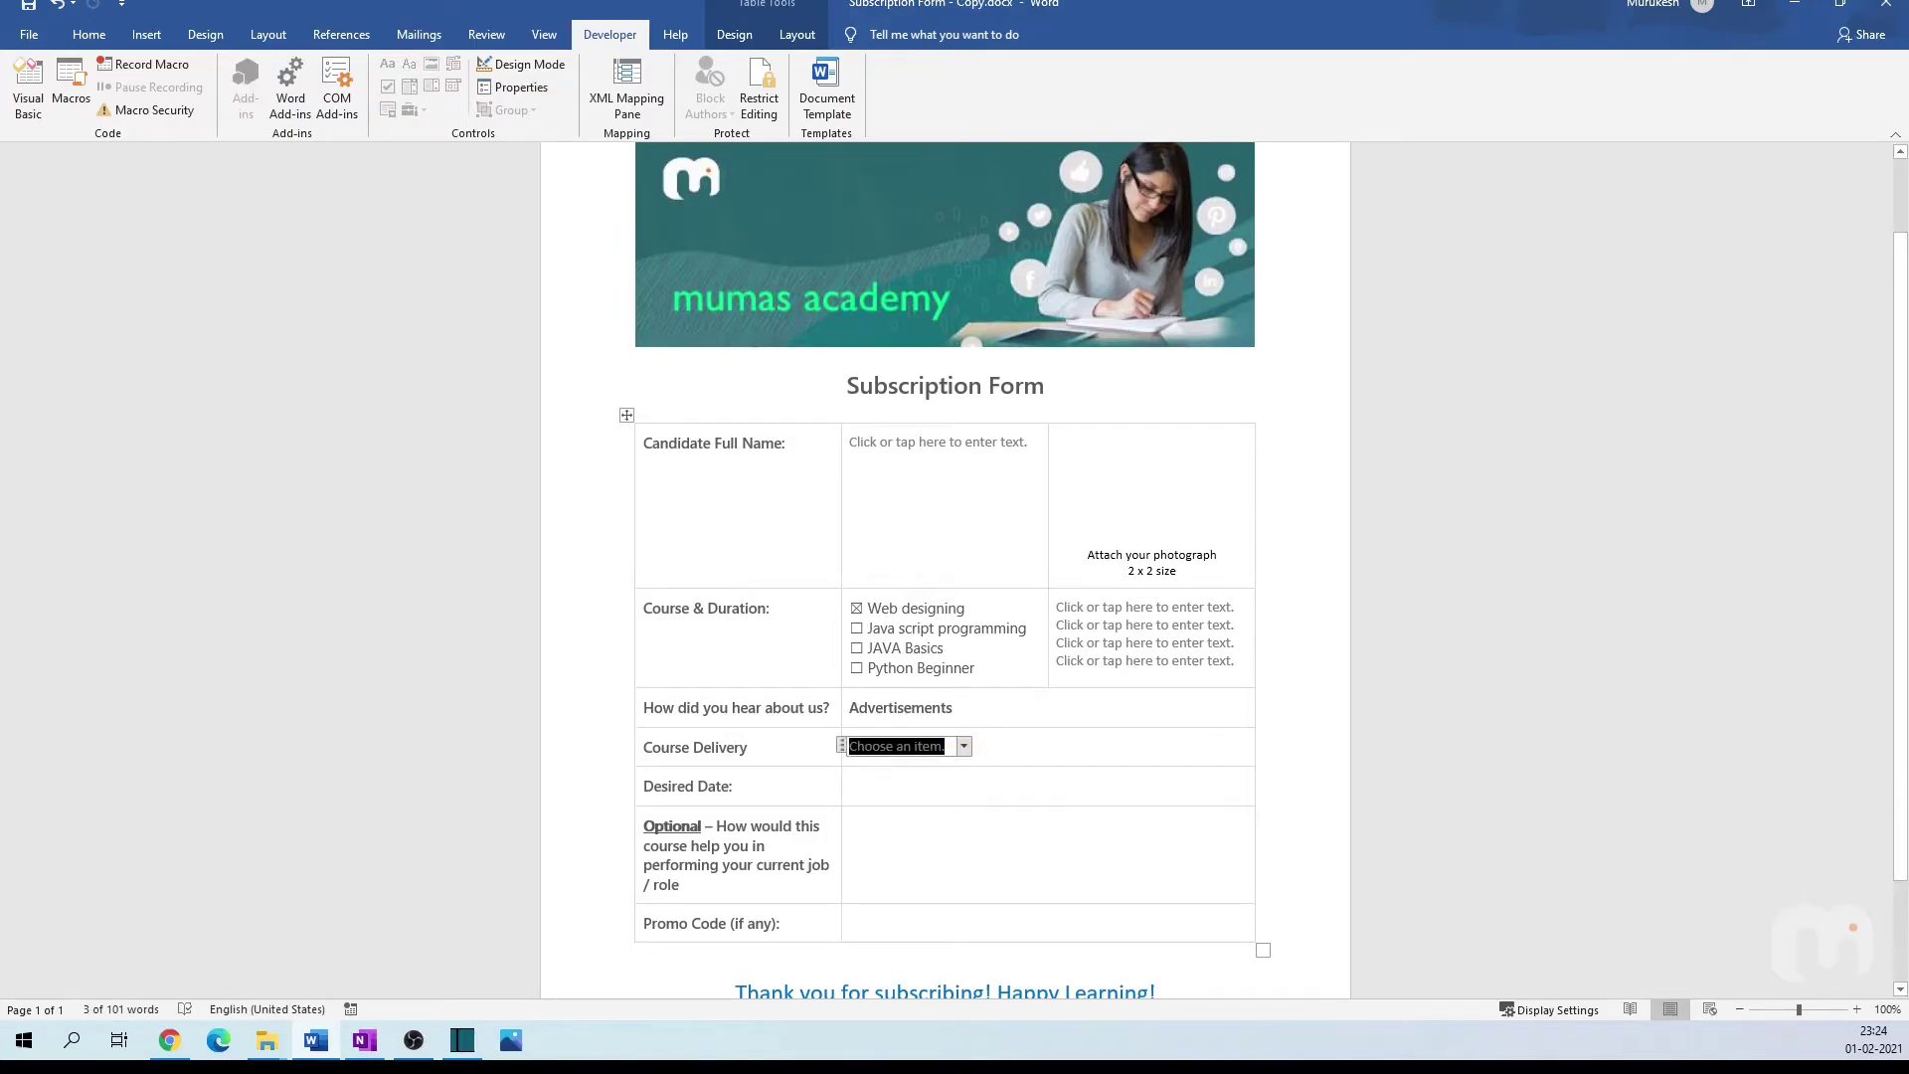
pyautogui.click(891, 787)
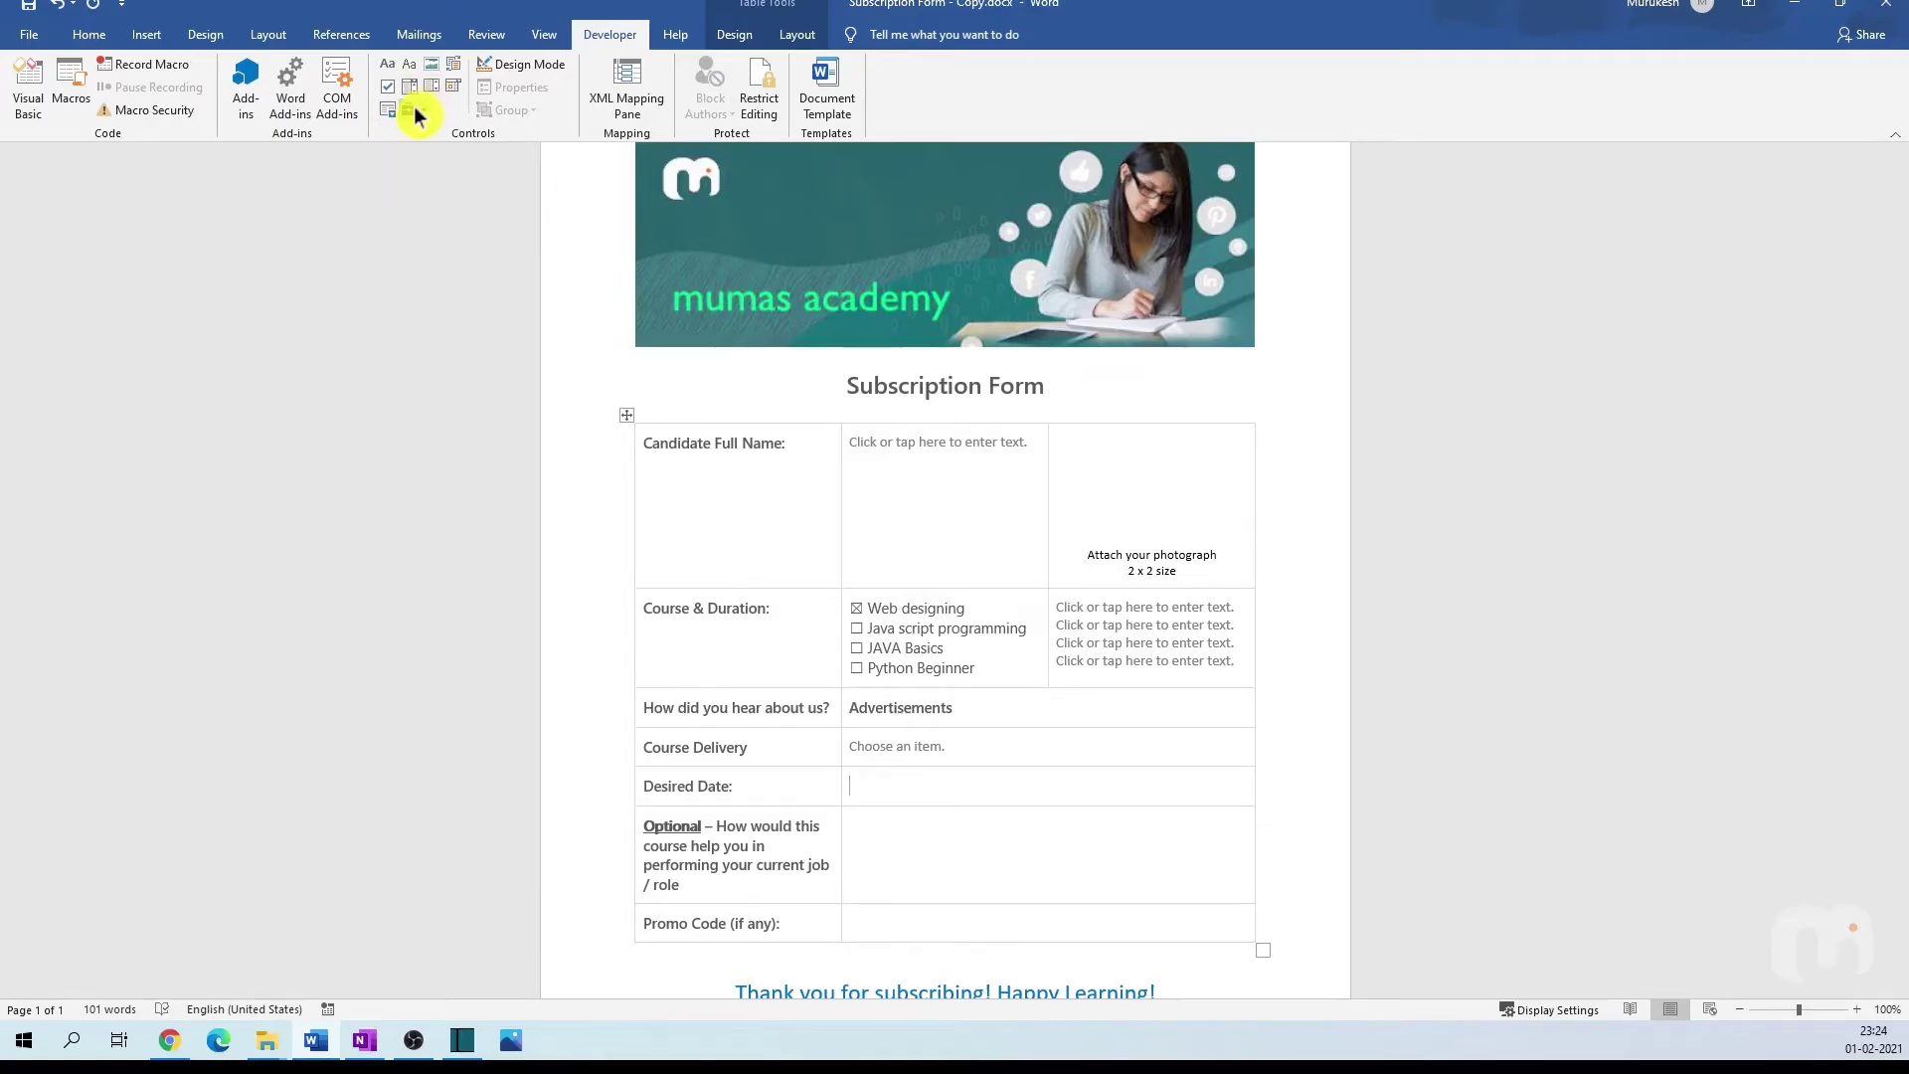
# Step: Insert a date picker in the Desired Date cell using the dd-MM-yyyy format
pyautogui.click(455, 85)
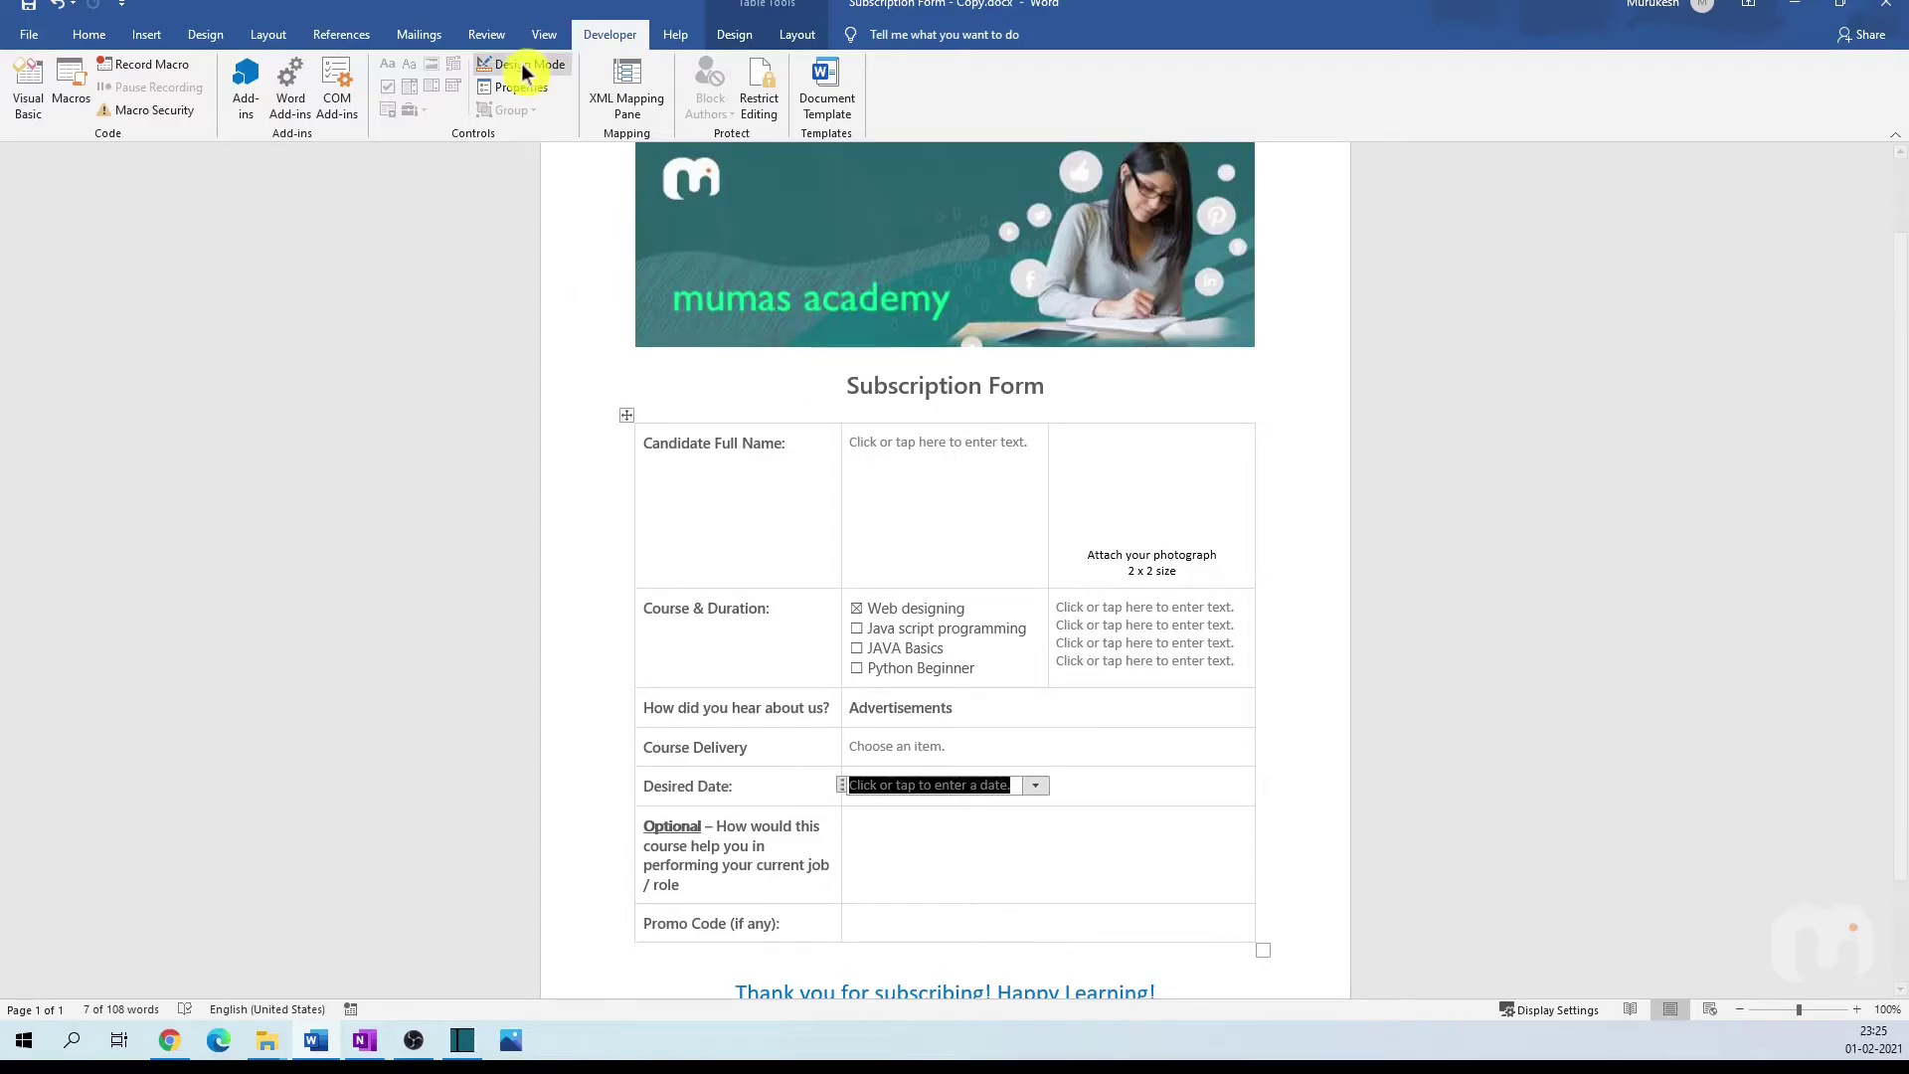
pyautogui.click(538, 95)
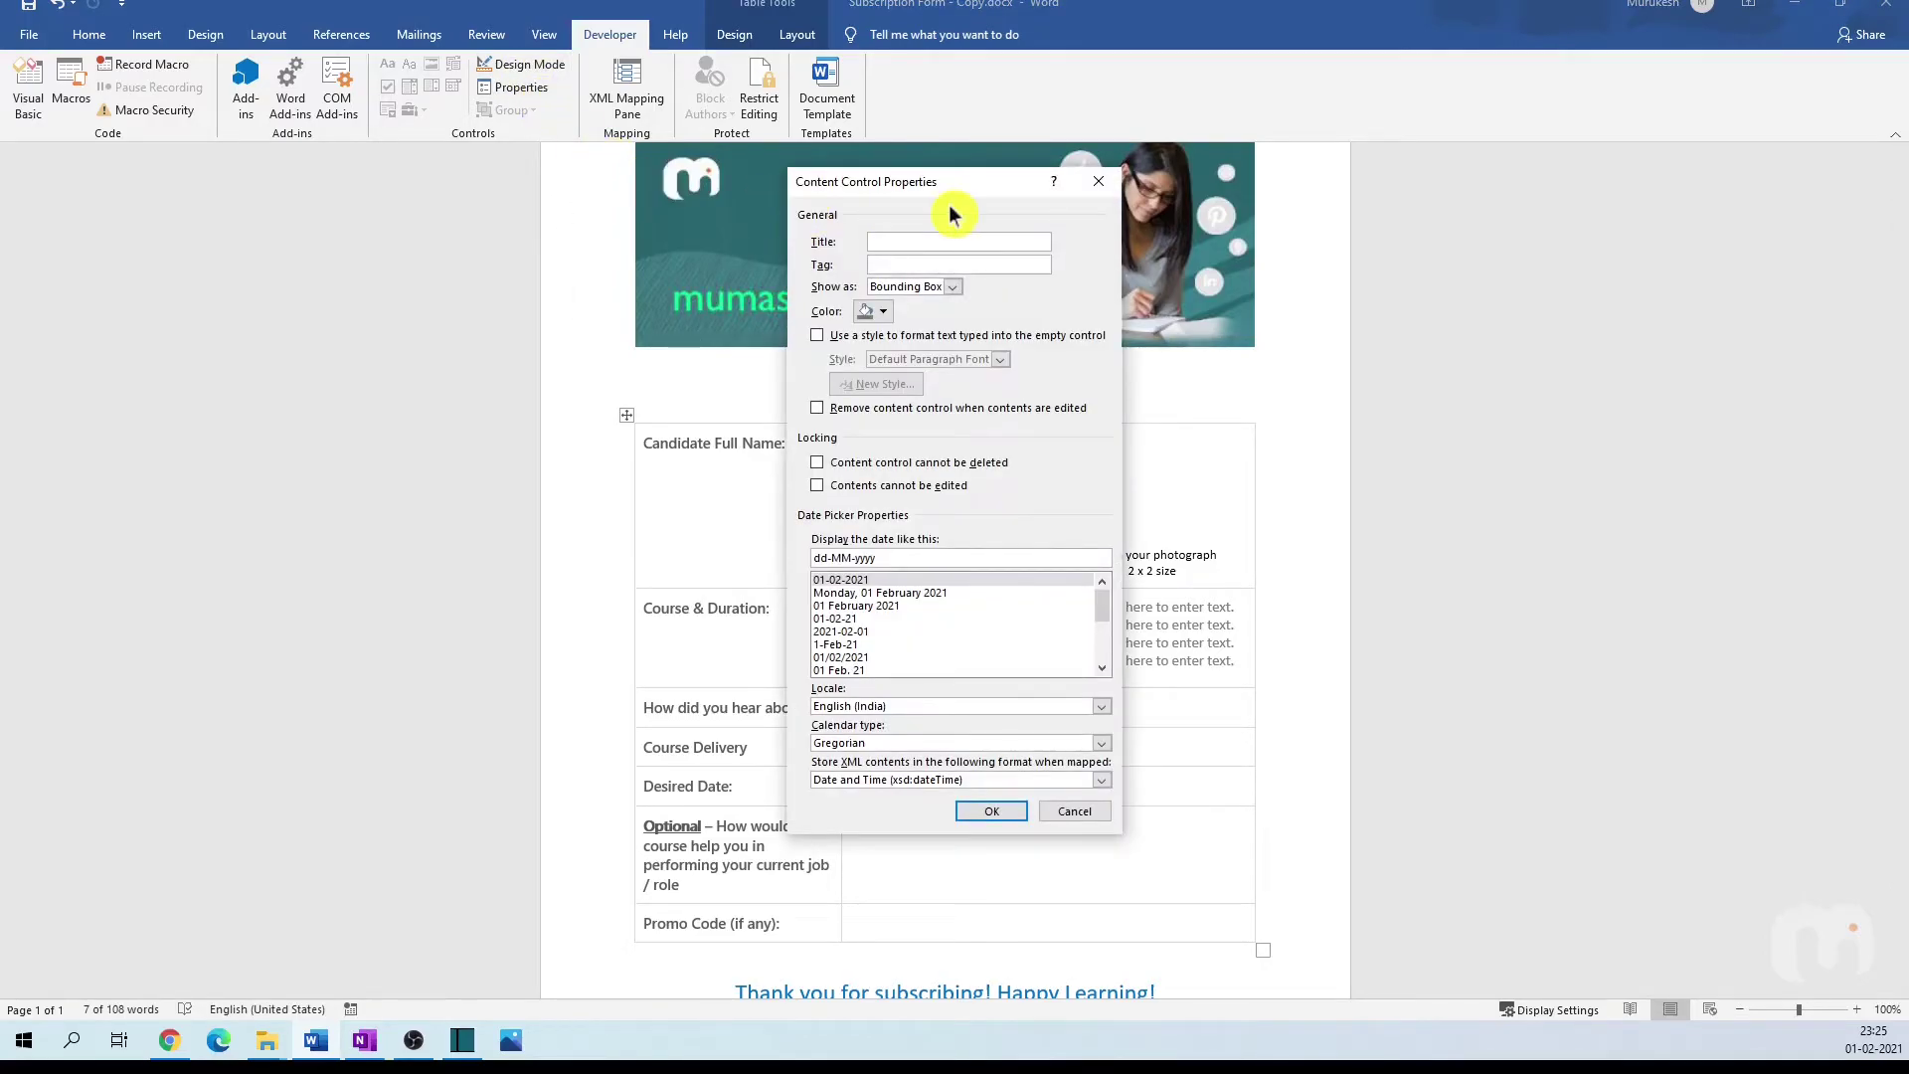
pyautogui.moveTo(964, 194); pyautogui.dragTo(1277, 177)
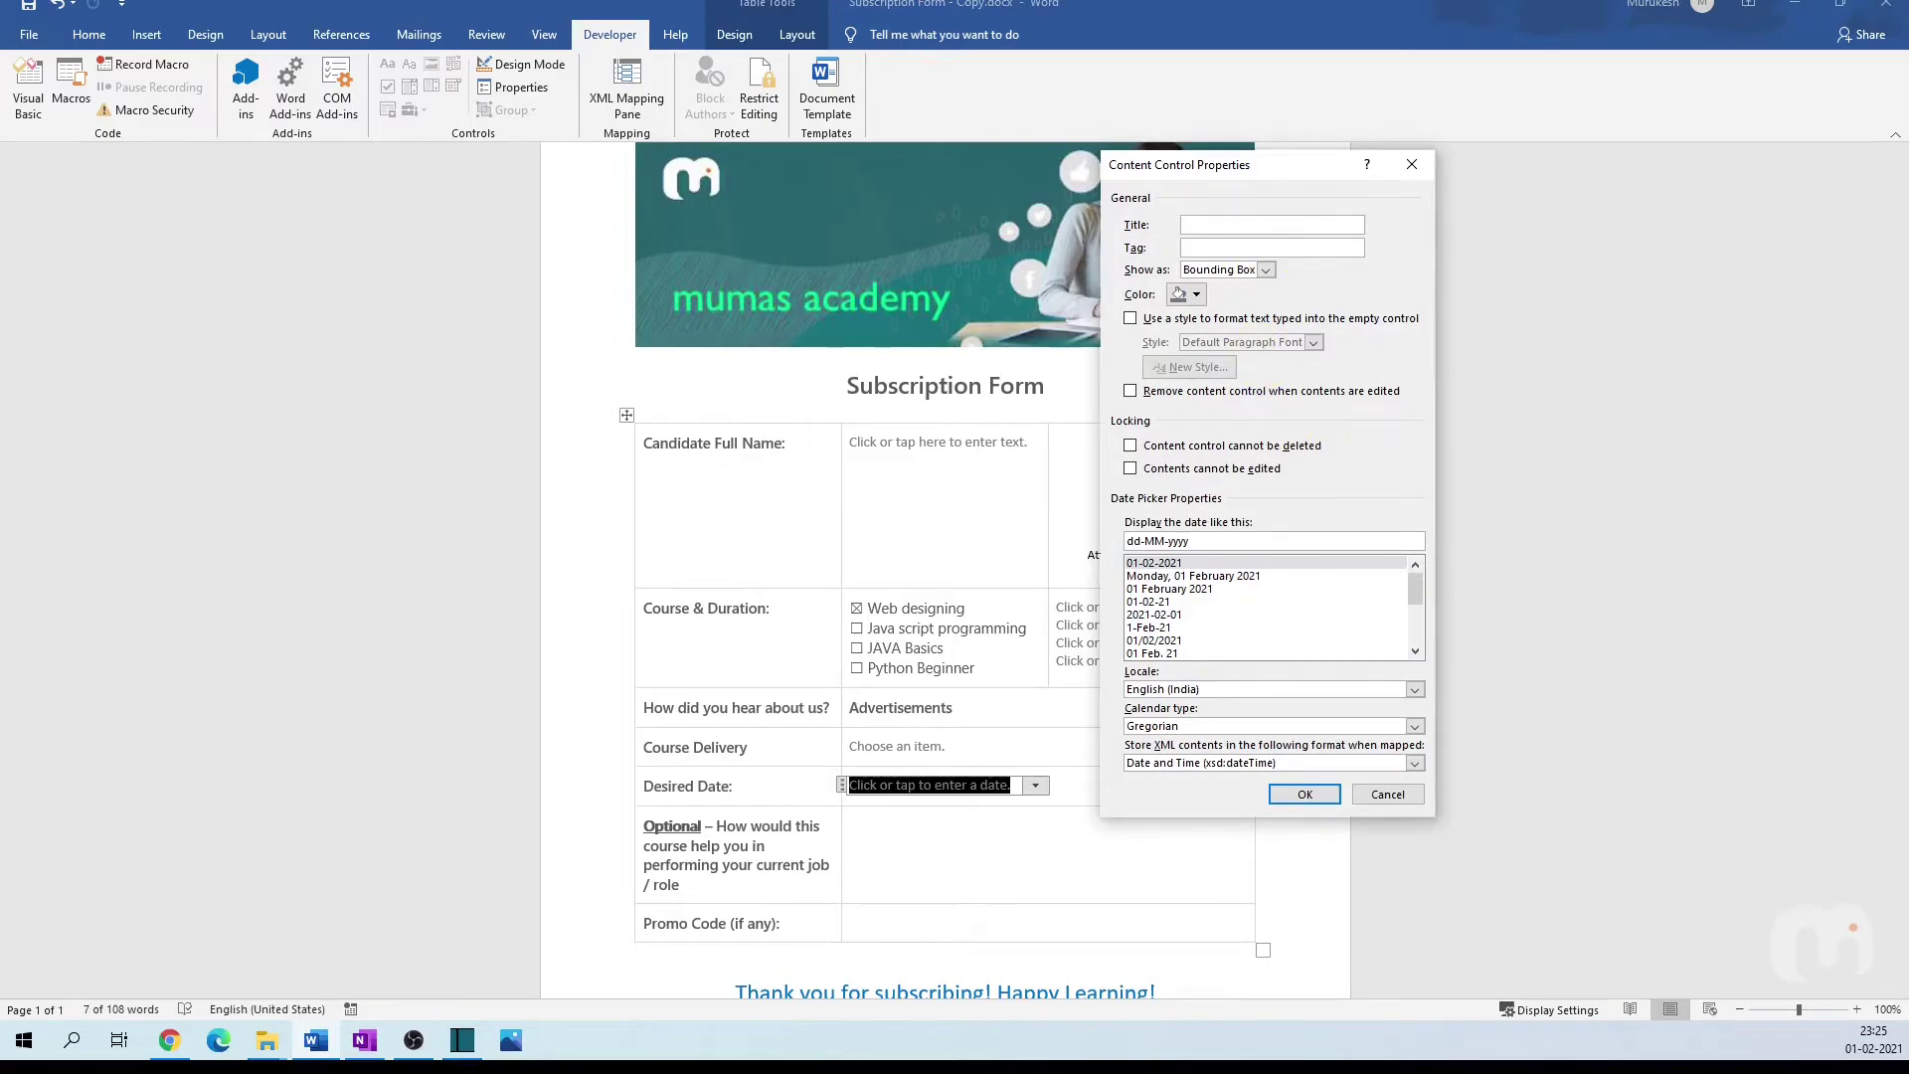
pyautogui.click(1332, 792)
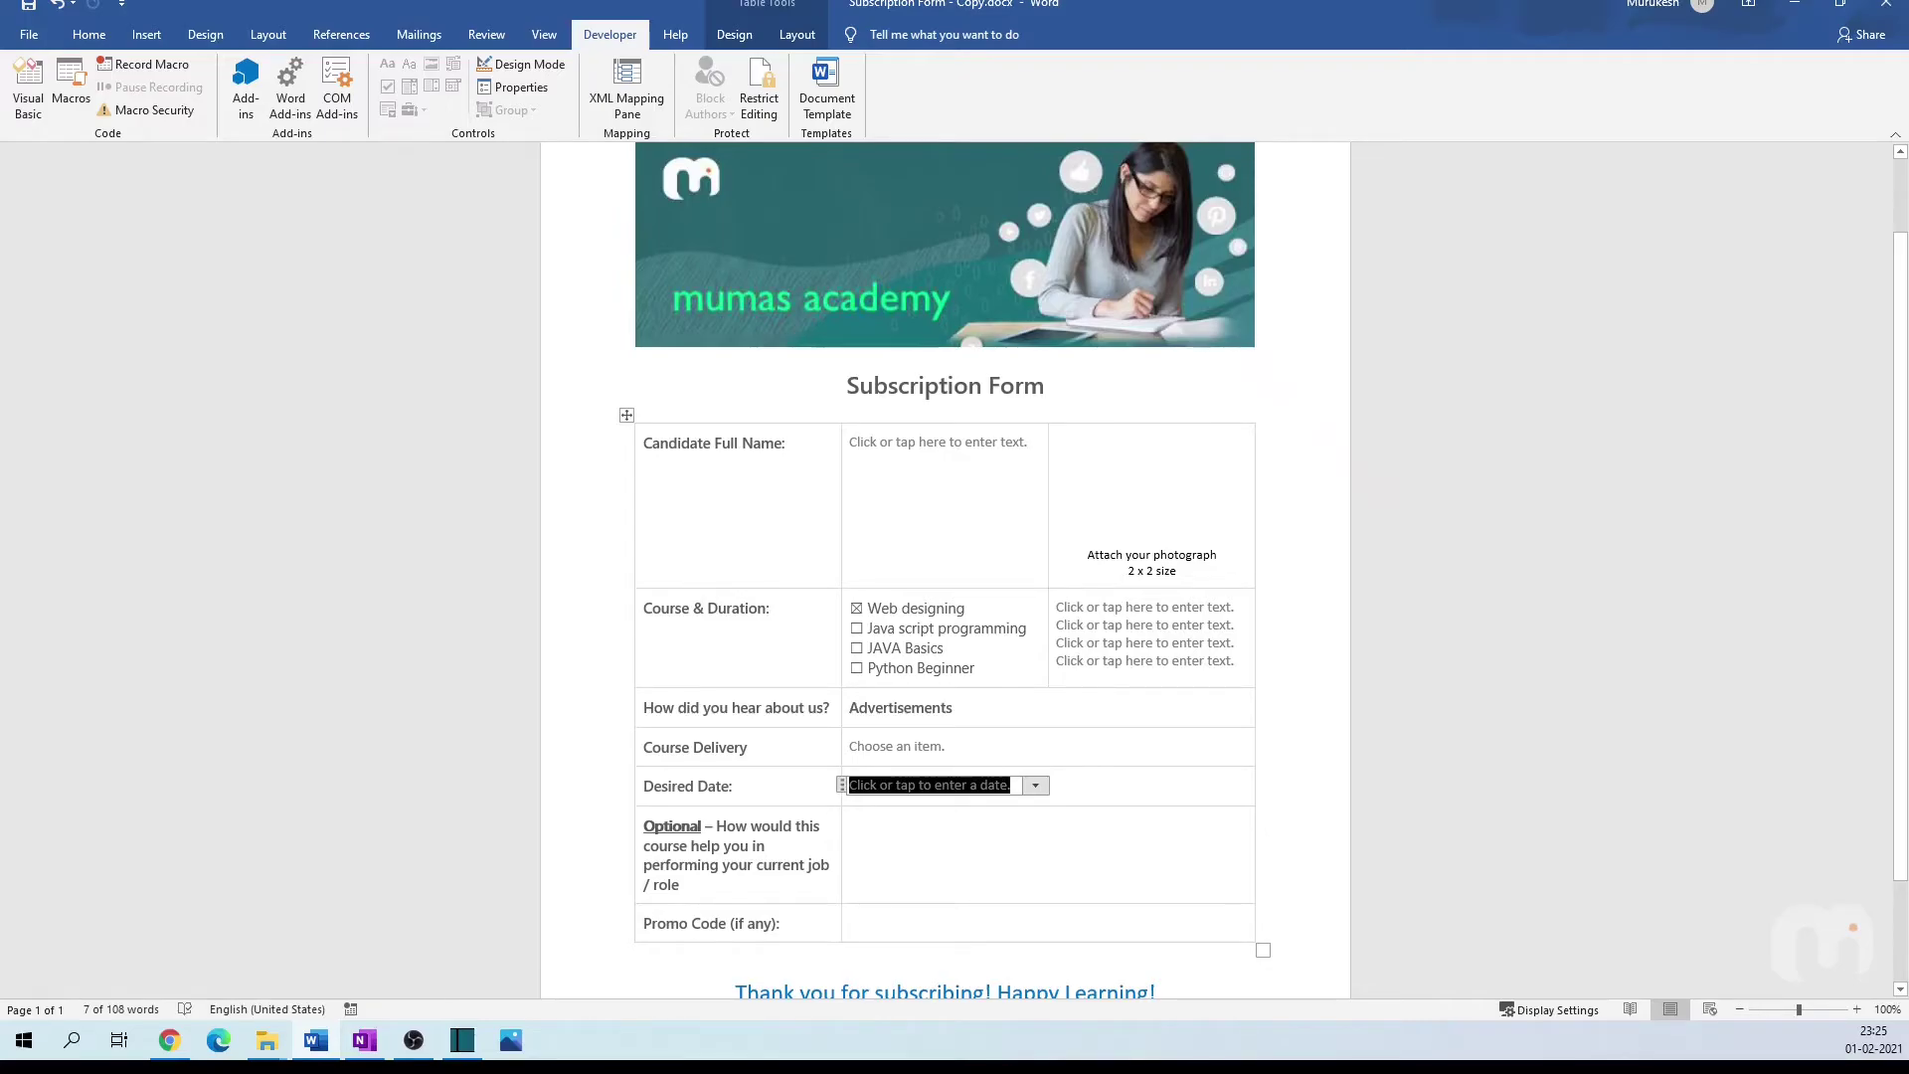
pyautogui.click(851, 826)
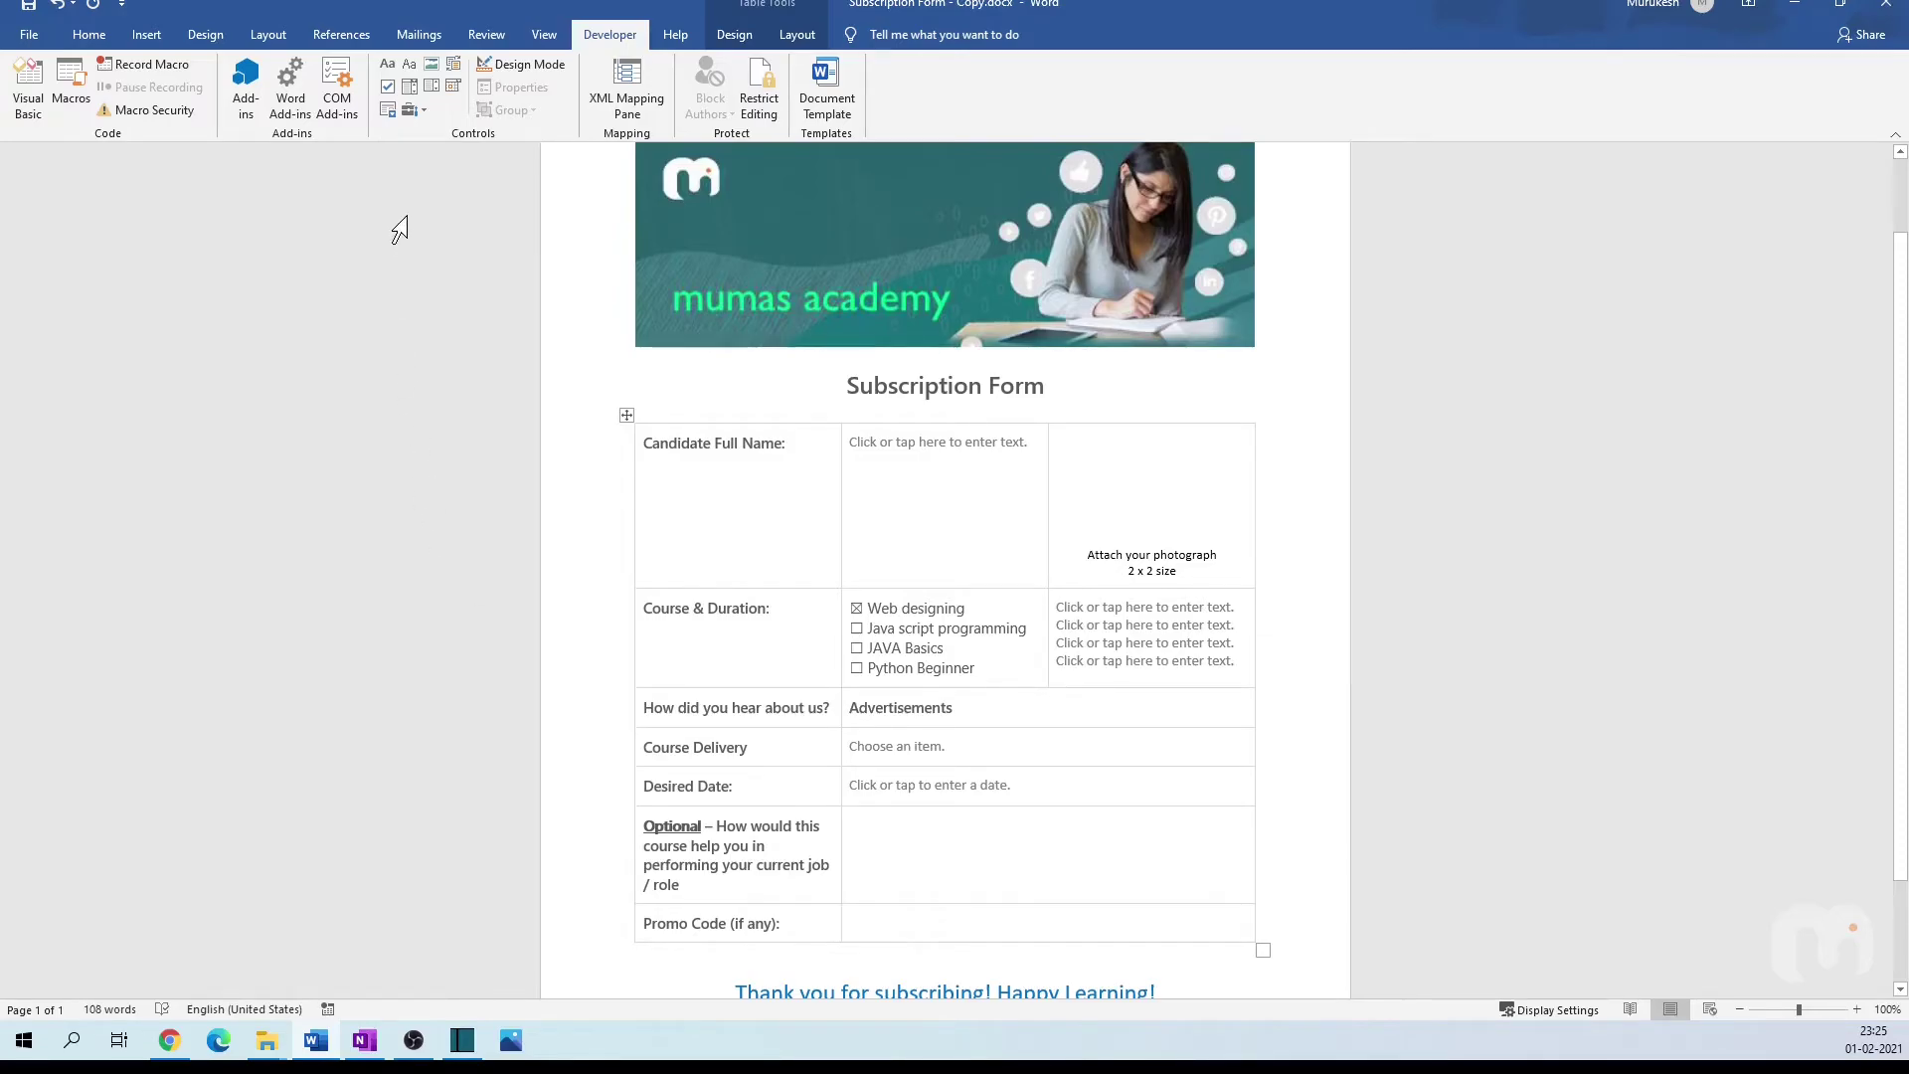
# Step: Insert a rich text field in the Optional cell and a plain text field in Promo Code
pyautogui.click(385, 68)
pyautogui.click(387, 66)
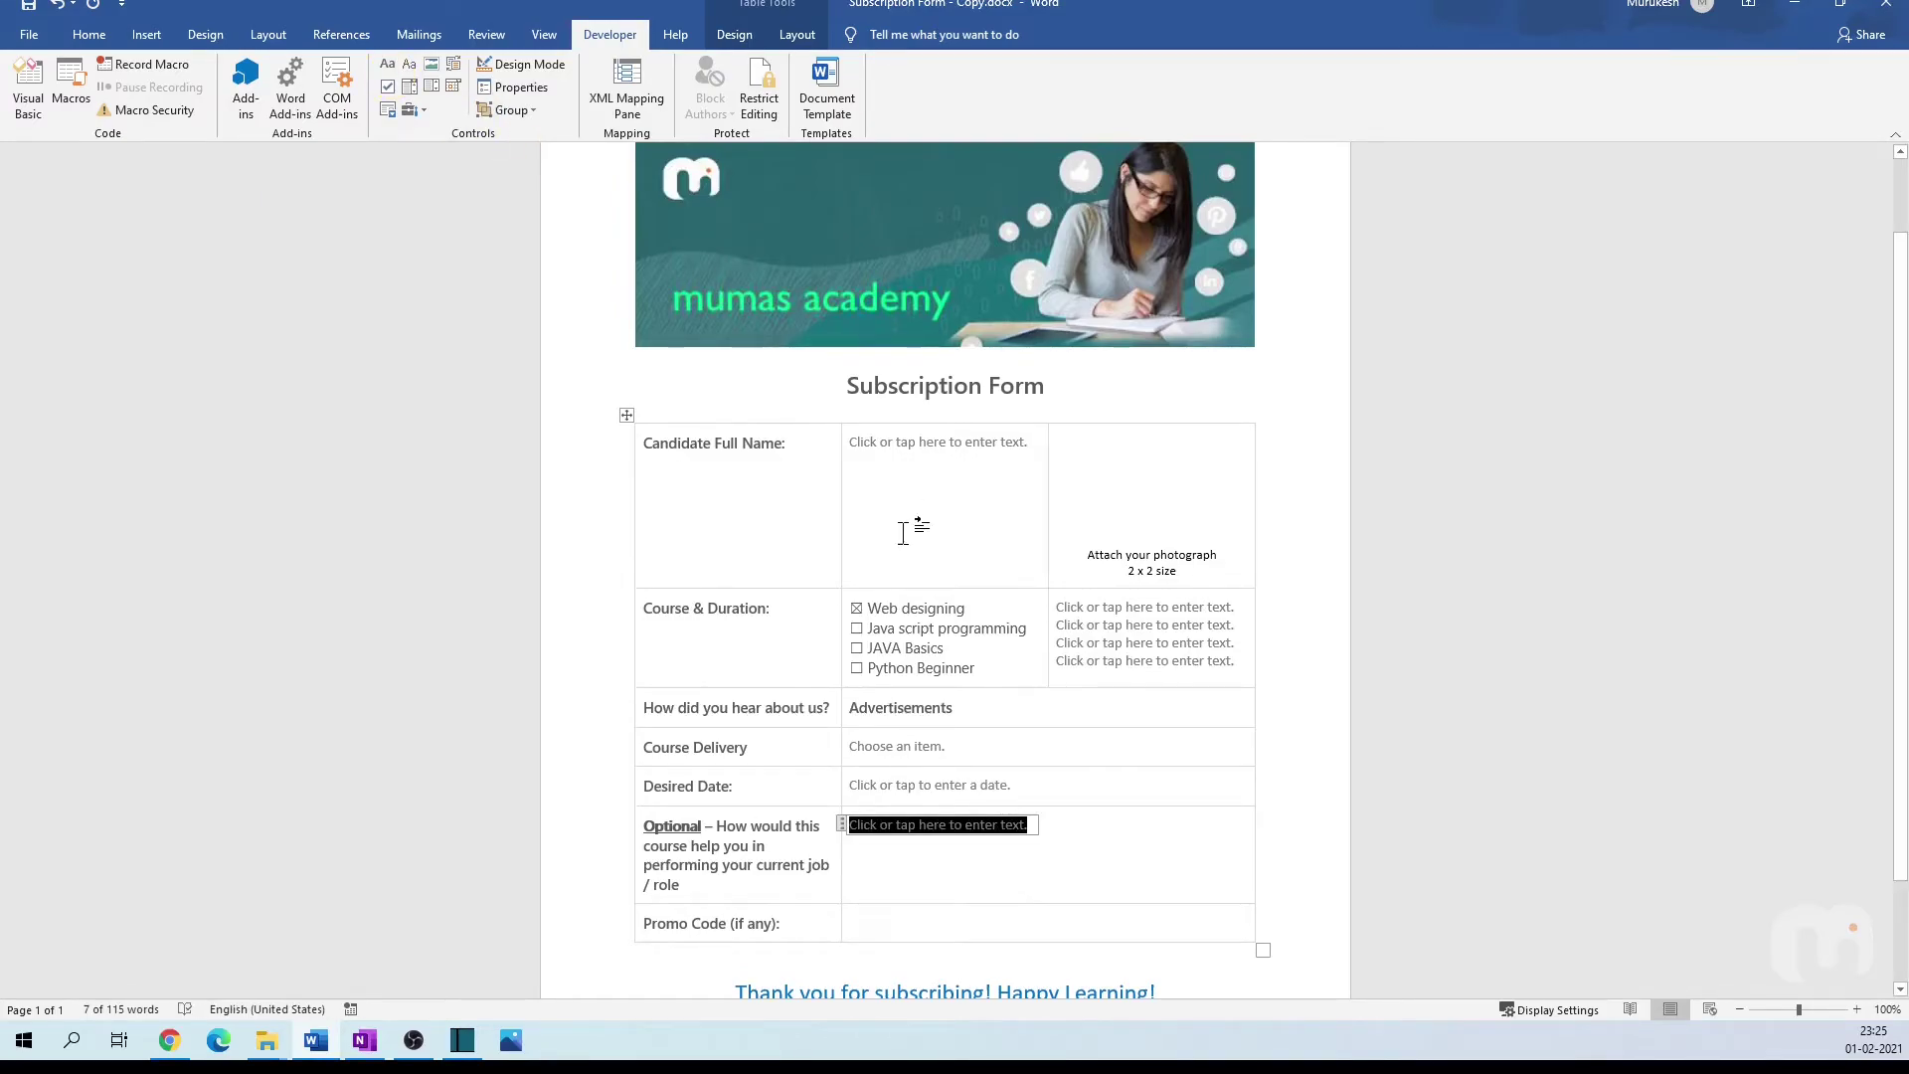
pyautogui.click(911, 907)
pyautogui.click(402, 65)
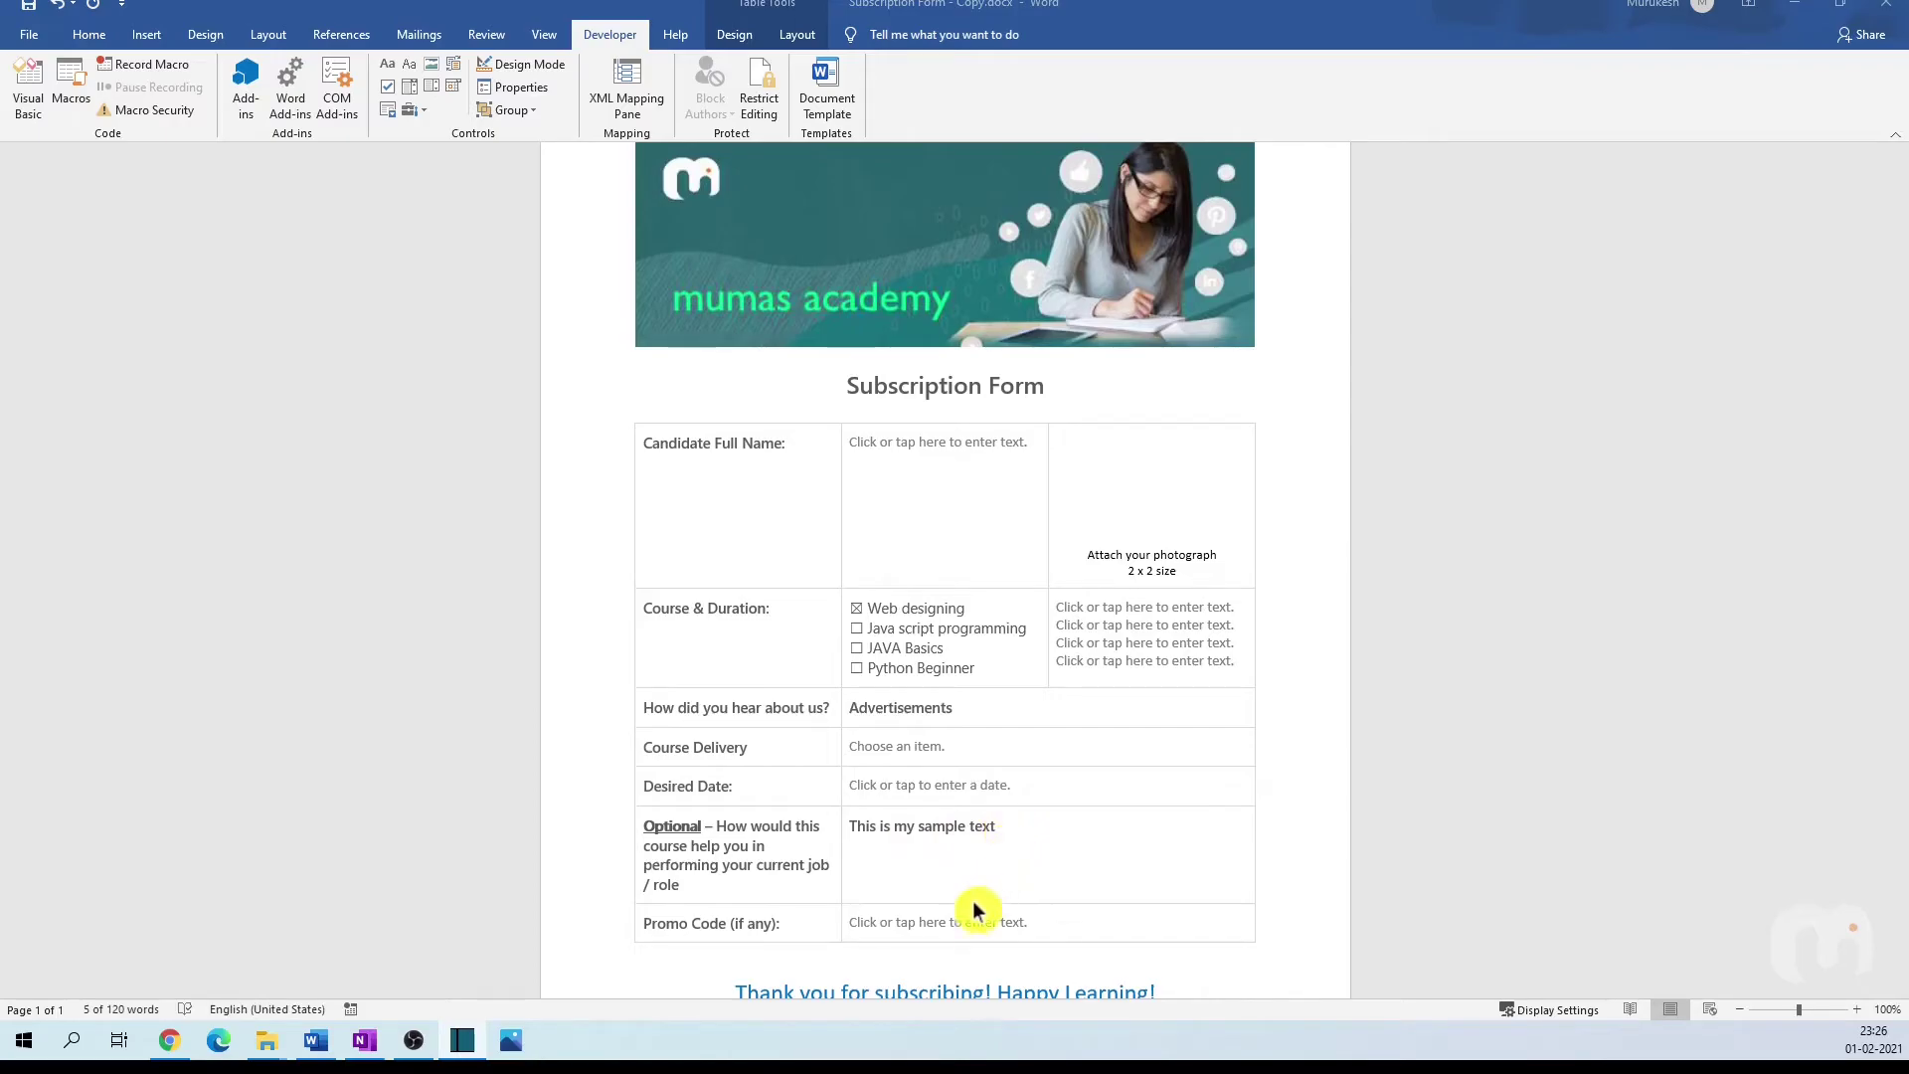
# Step: Paste the sample sentence and test colouring the word 'sample' red and blue
pyautogui.click(912, 928)
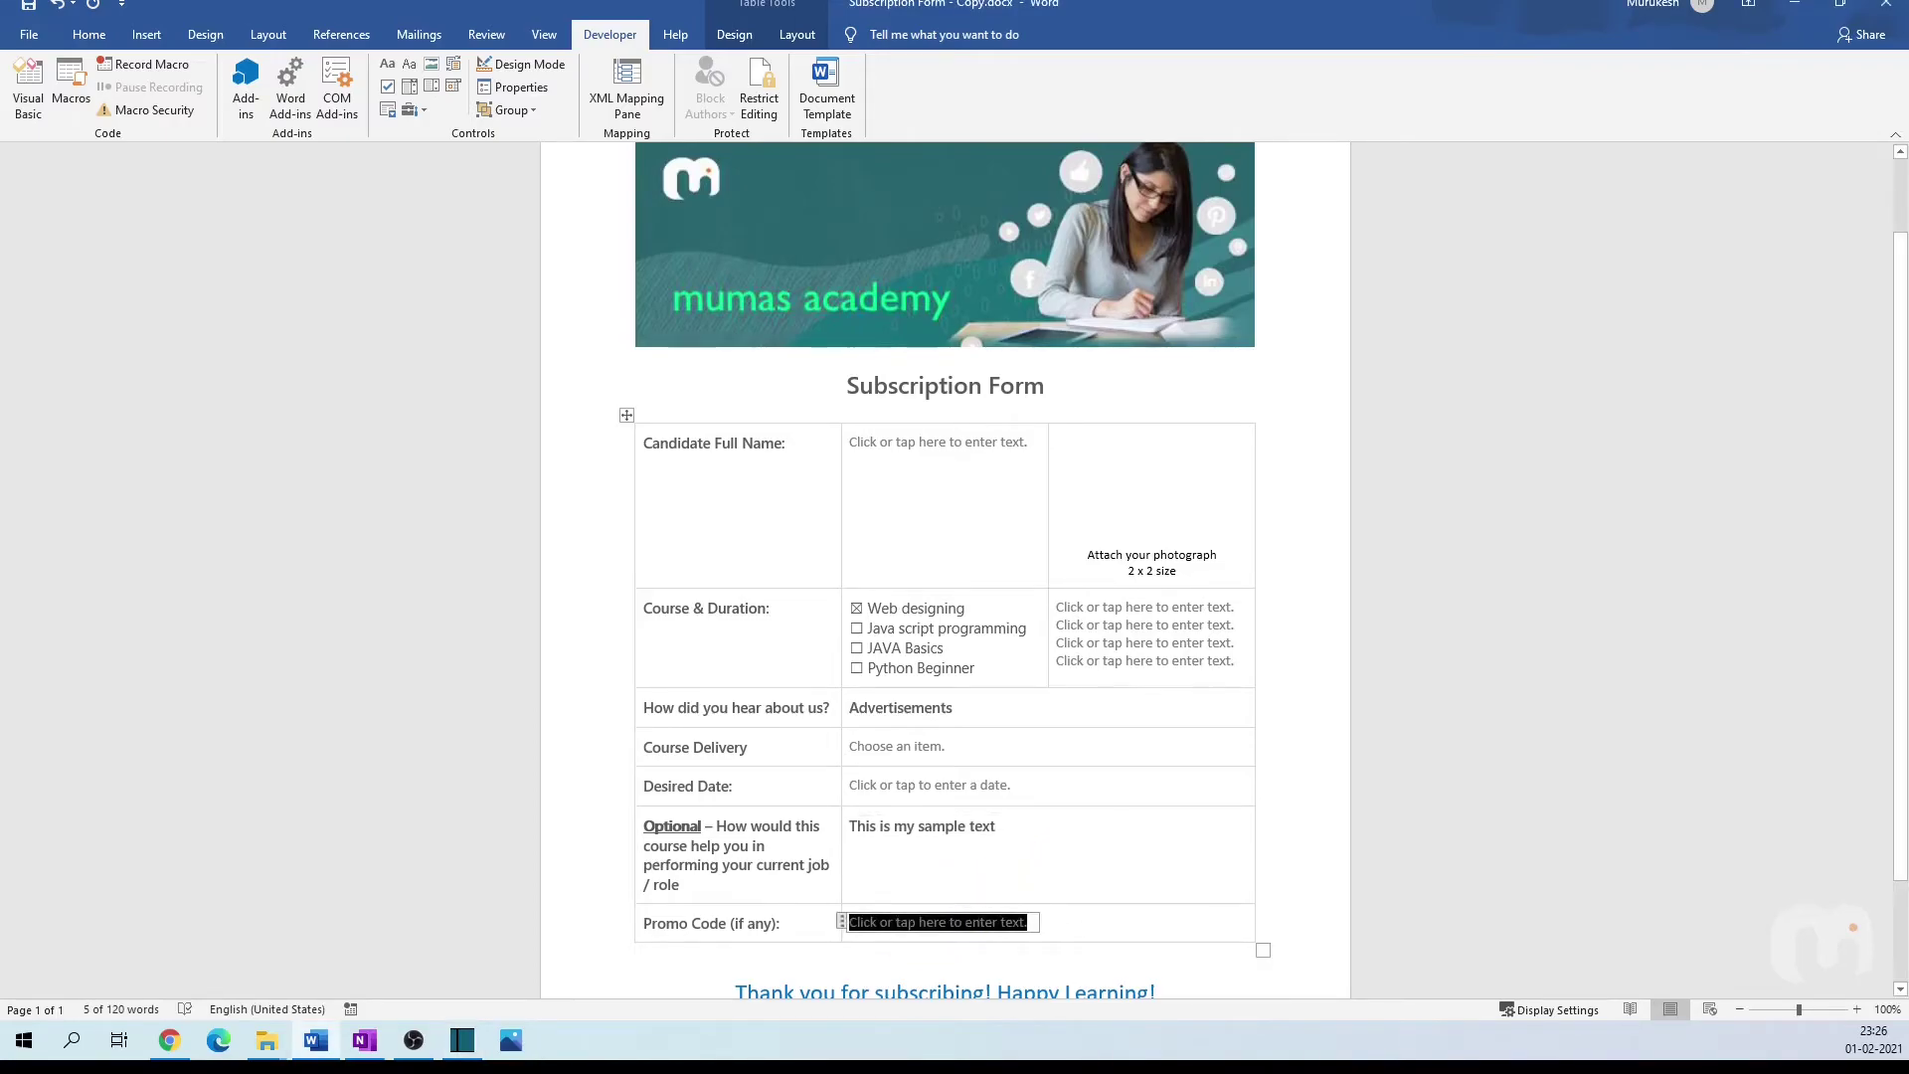
pyautogui.write('This is my sample text')
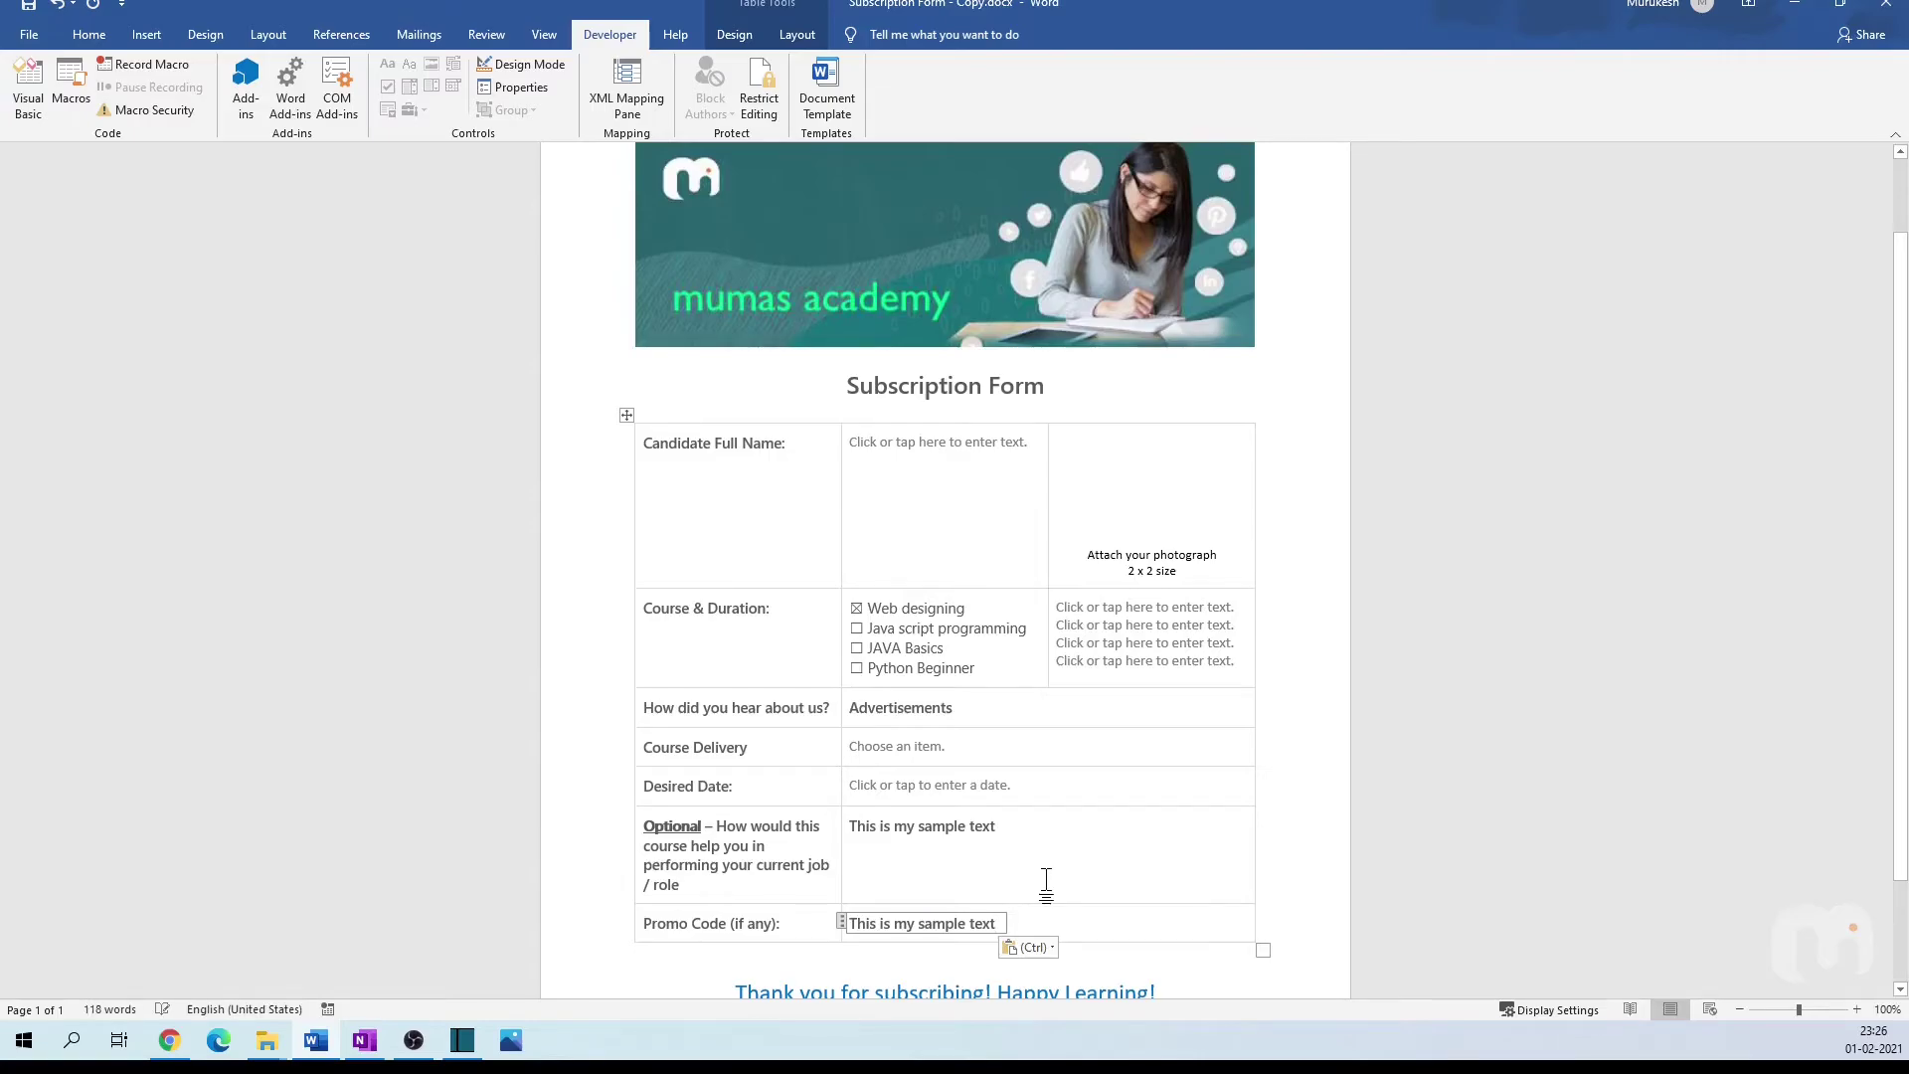
pyautogui.click(944, 826)
pyautogui.doubleClick(946, 826)
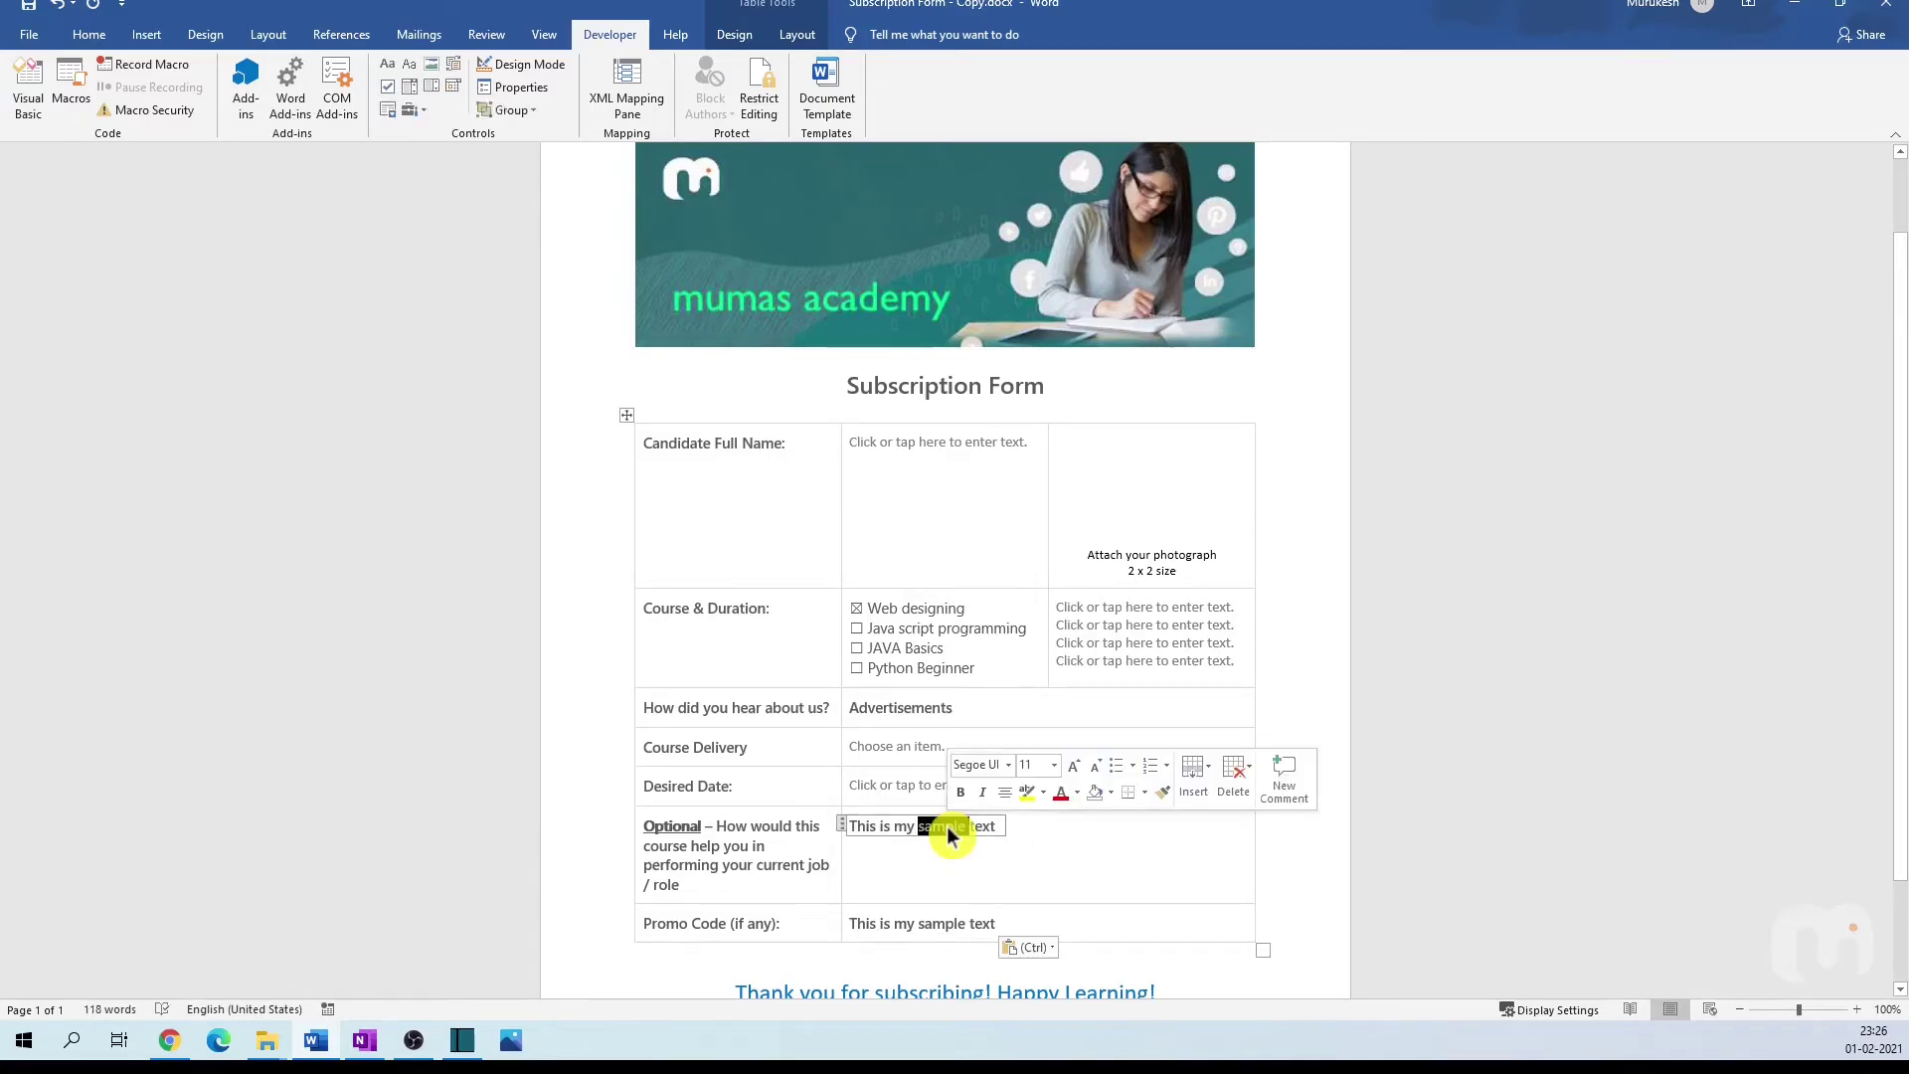
pyautogui.click(1064, 793)
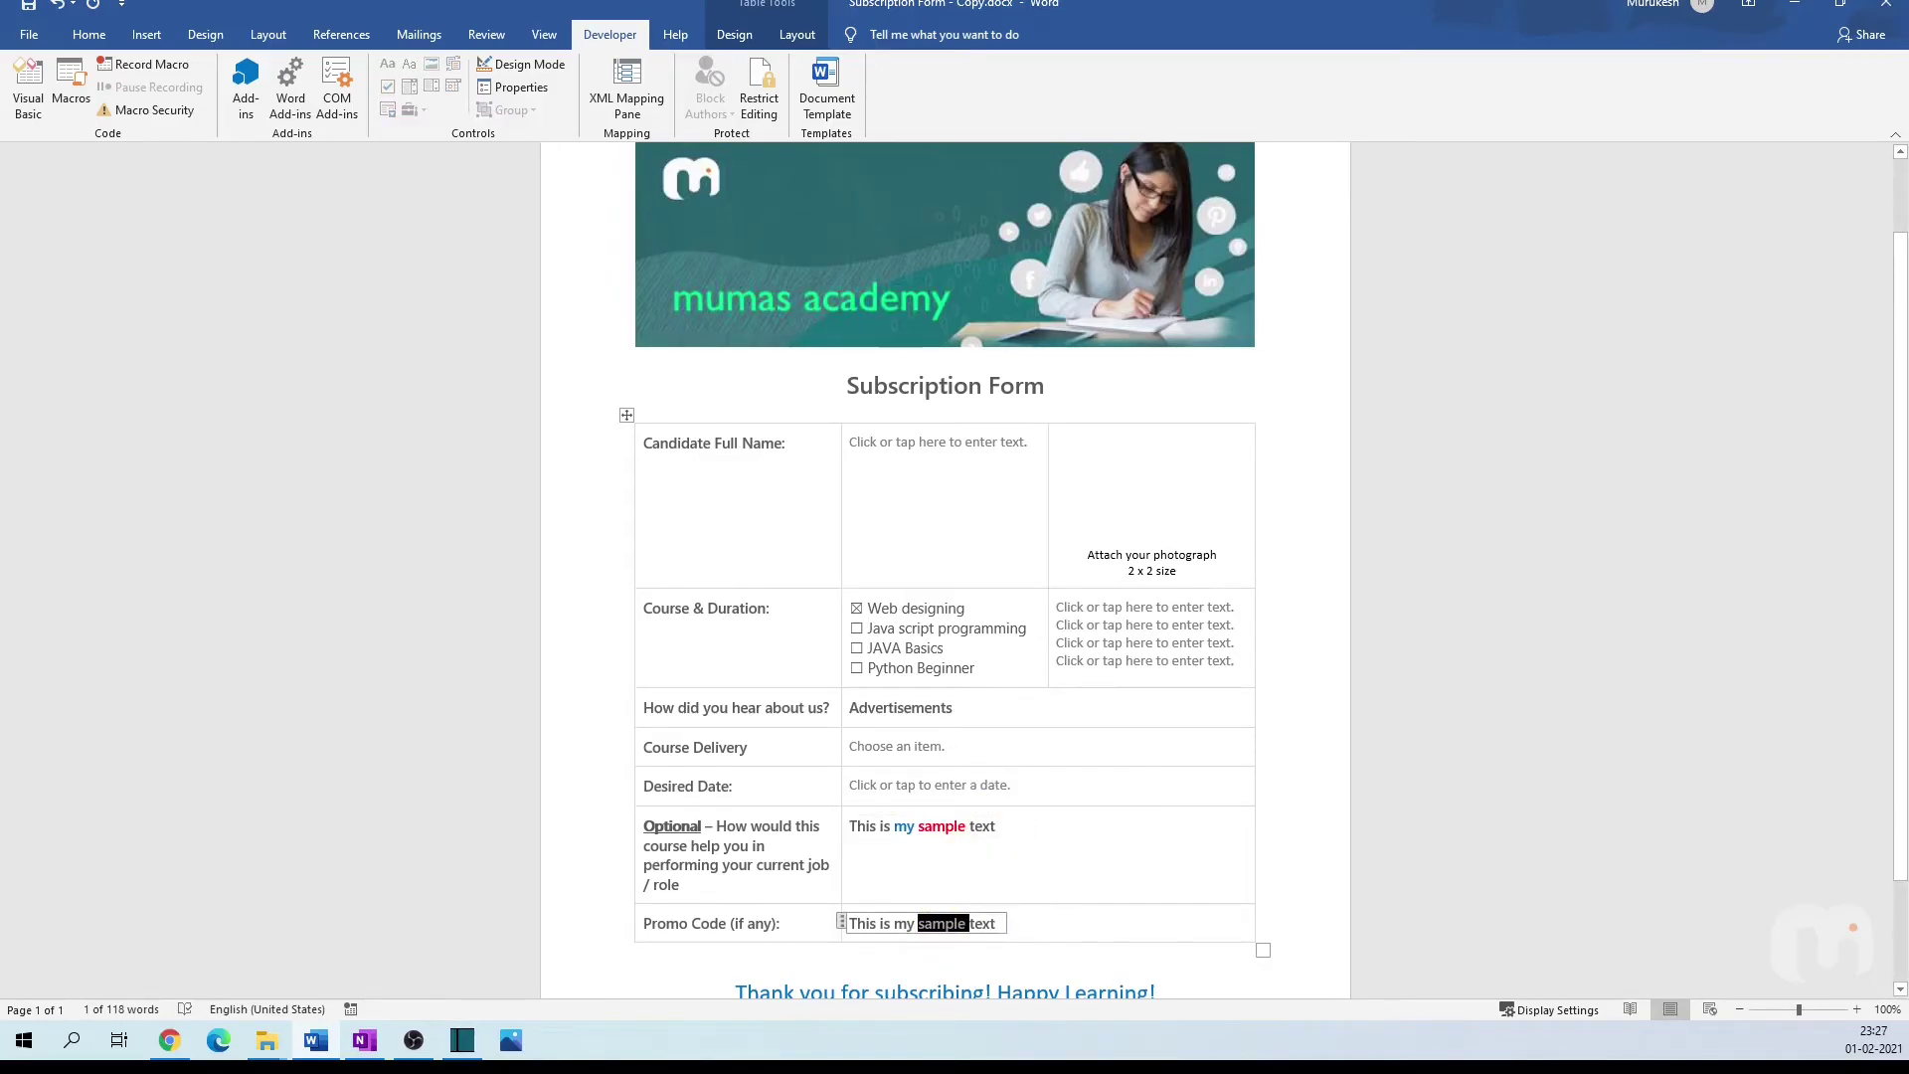
pyautogui.moveTo(951, 923)
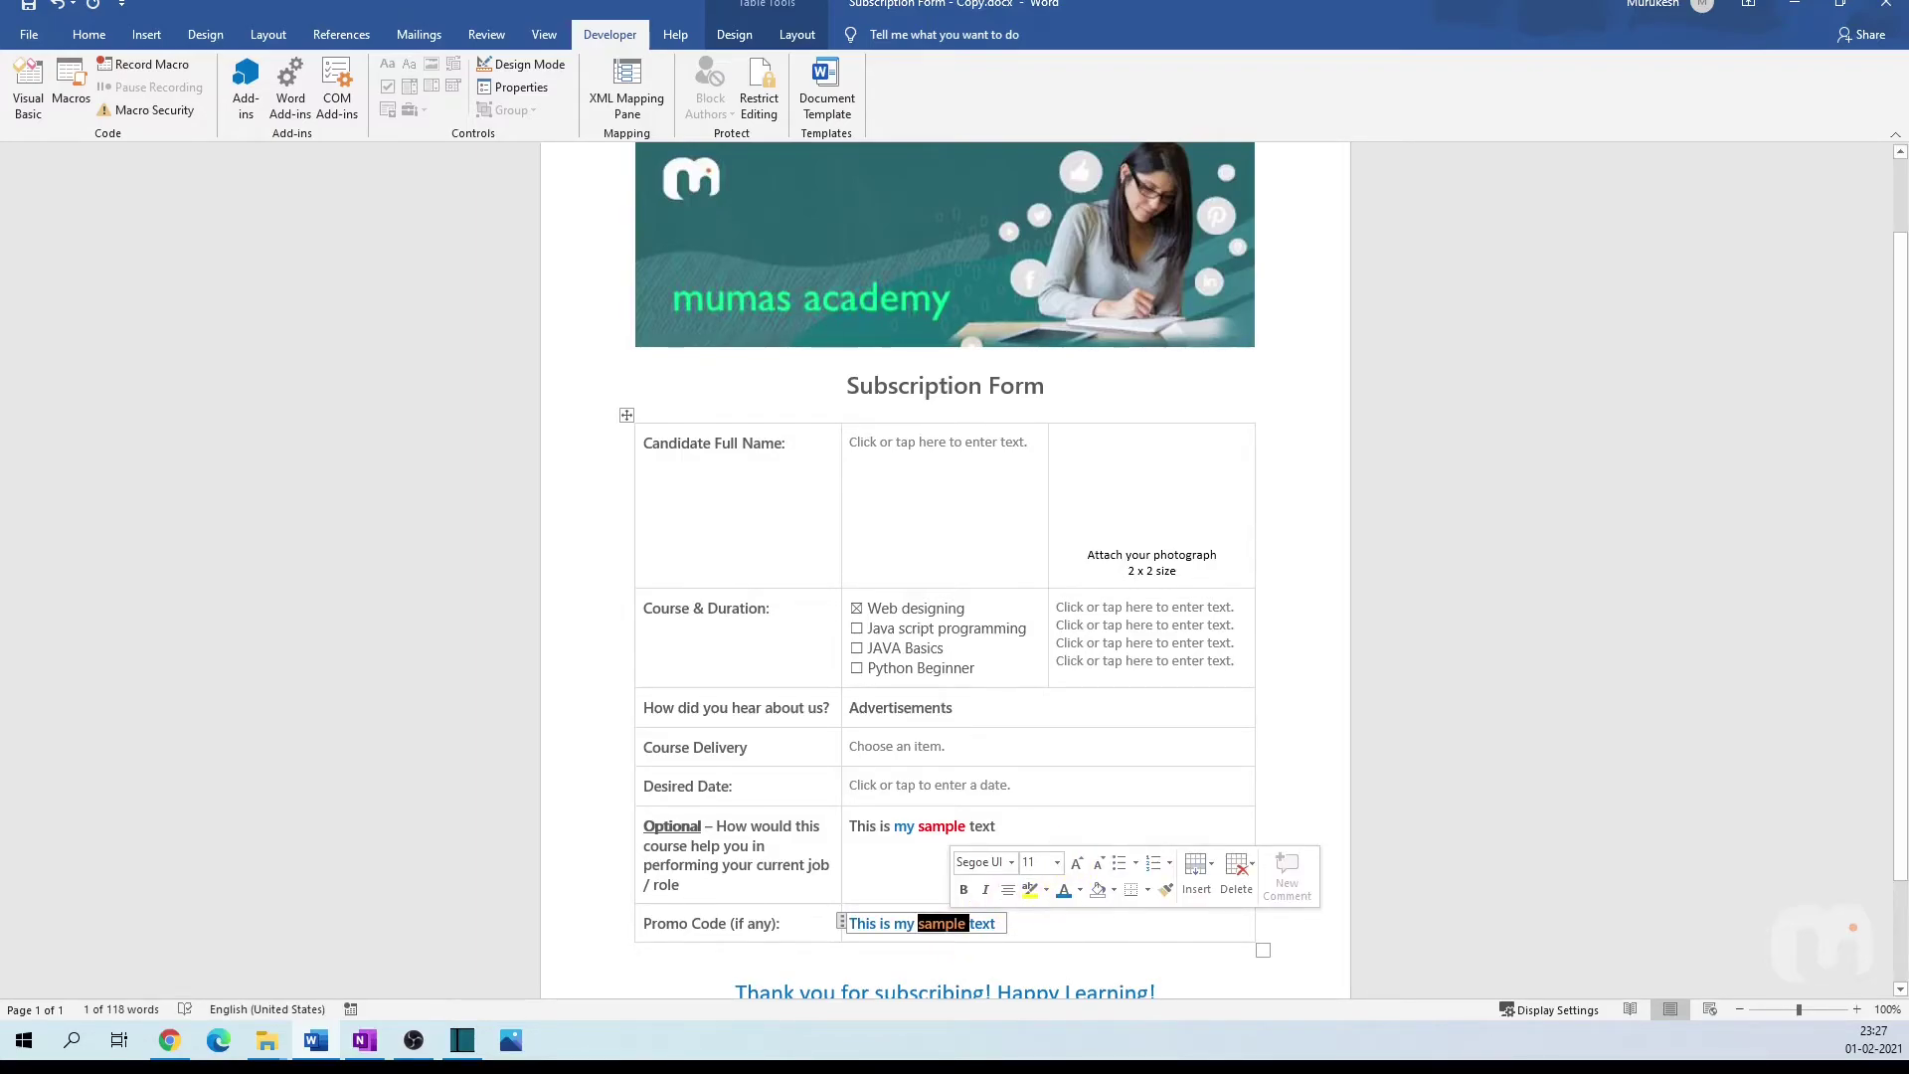
pyautogui.click(996, 826)
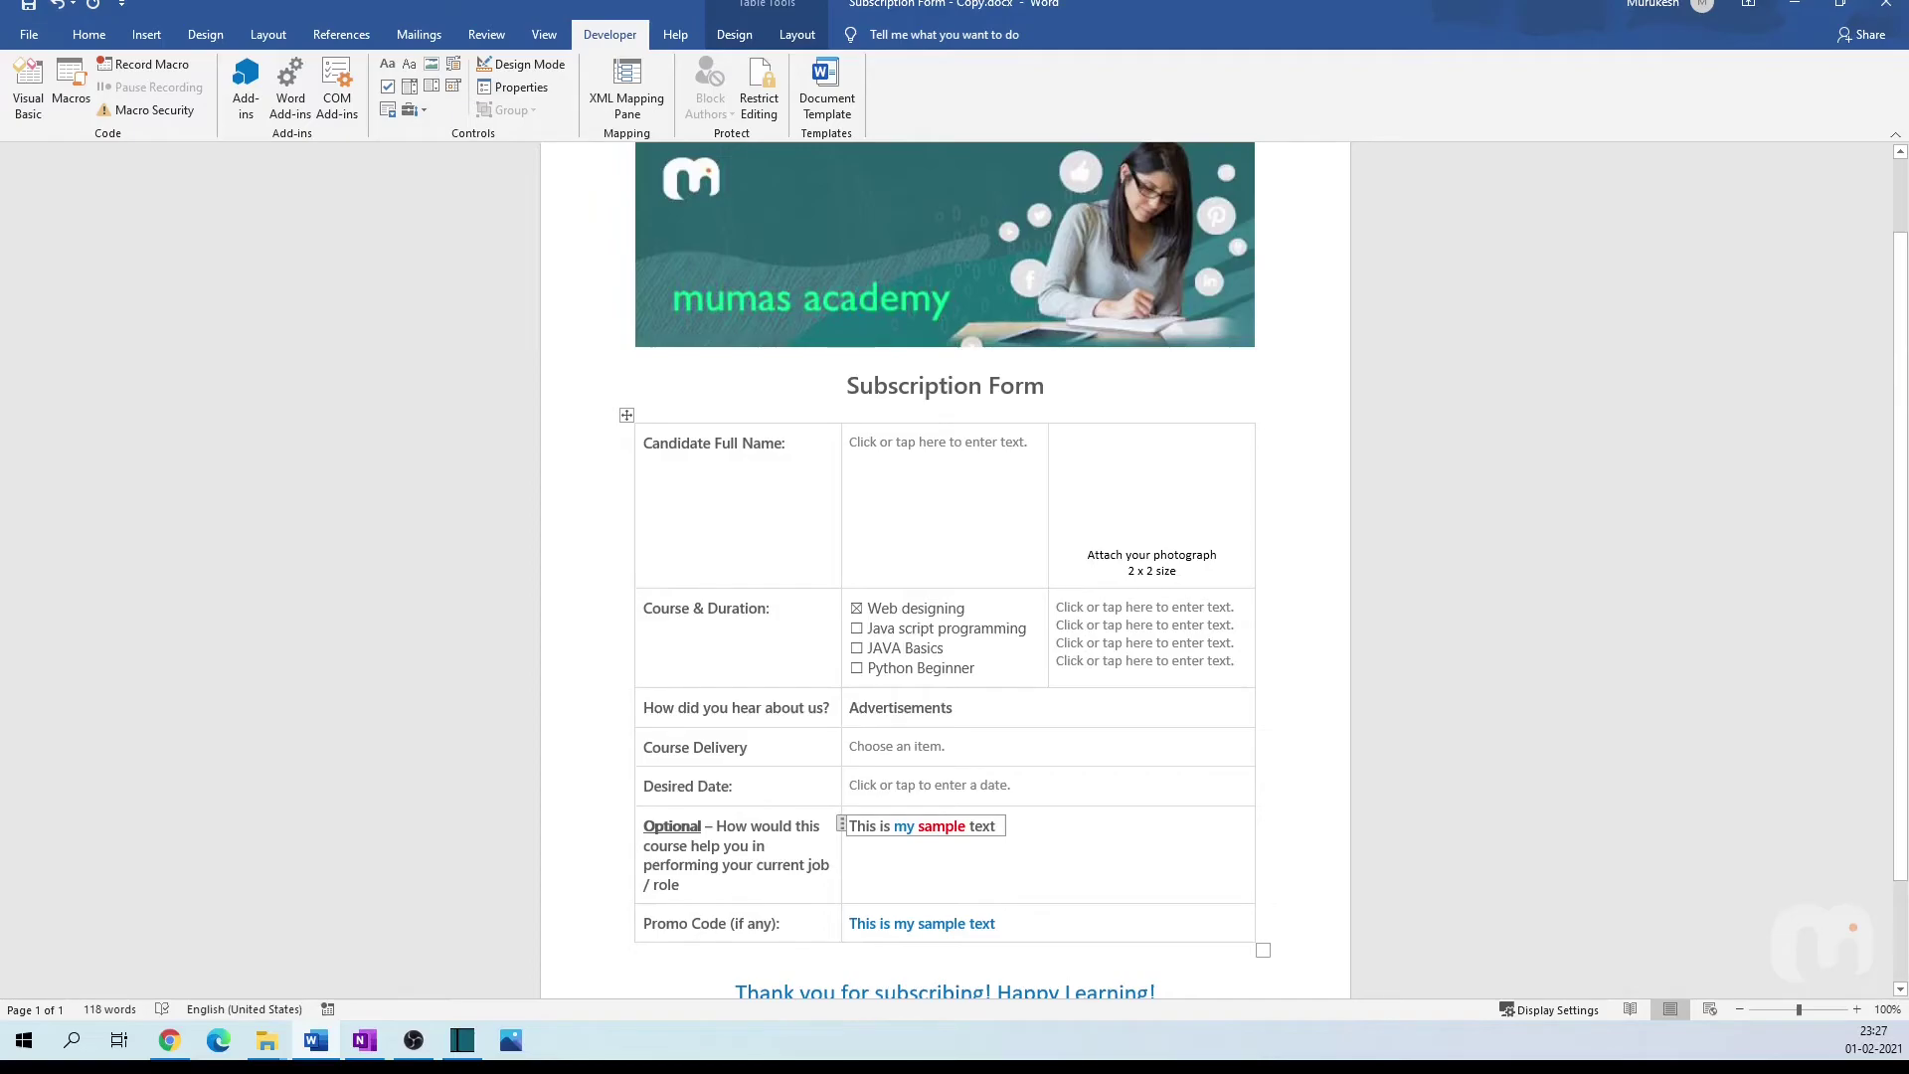
# Step: Undo the formatting tests, keeping 'This is my sample text' and an empty Promo Code field
pyautogui.hotkey('ctrl', 'z')
pyautogui.hotkey('ctrl', 'z')
pyautogui.hotkey('ctrl', 'z')
pyautogui.hotkey('ctrl', 'z')
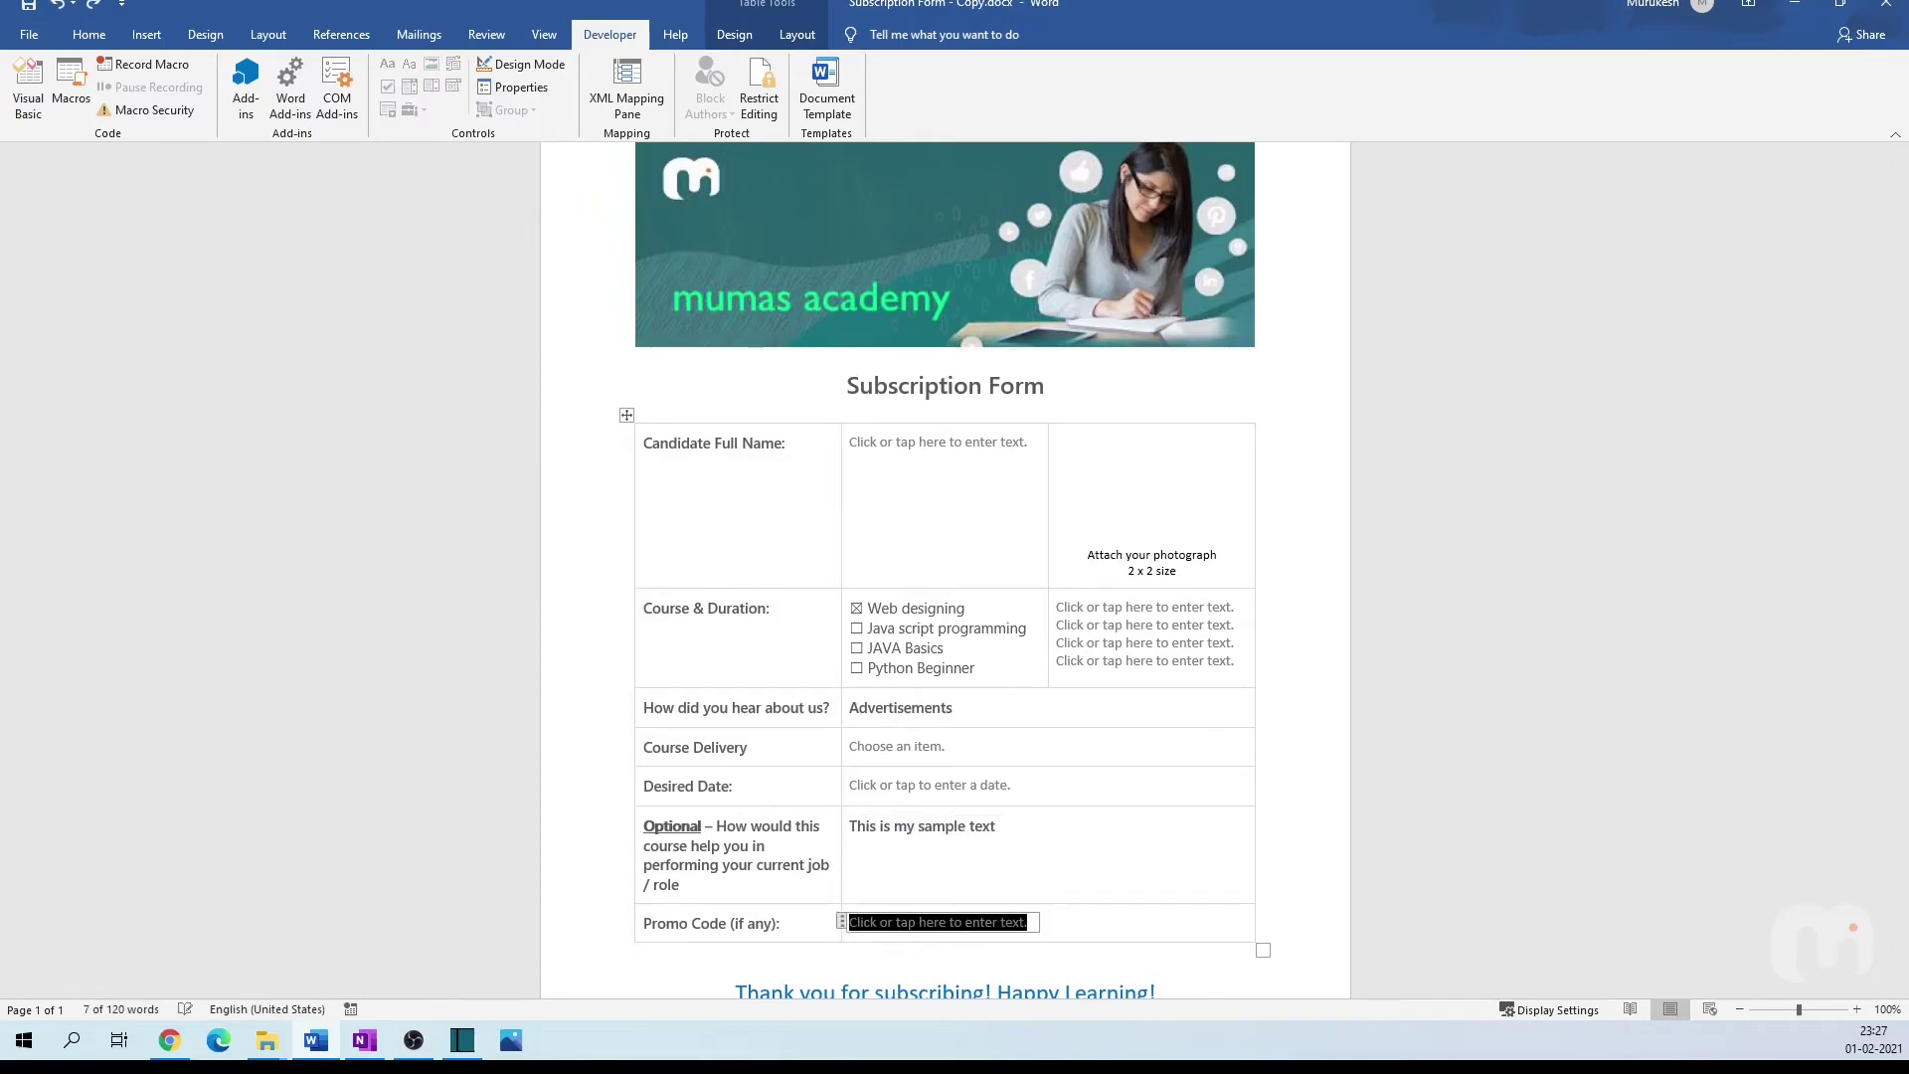
pyautogui.hotkey('ctrl', 'z')
pyautogui.hotkey('ctrl', 'z')
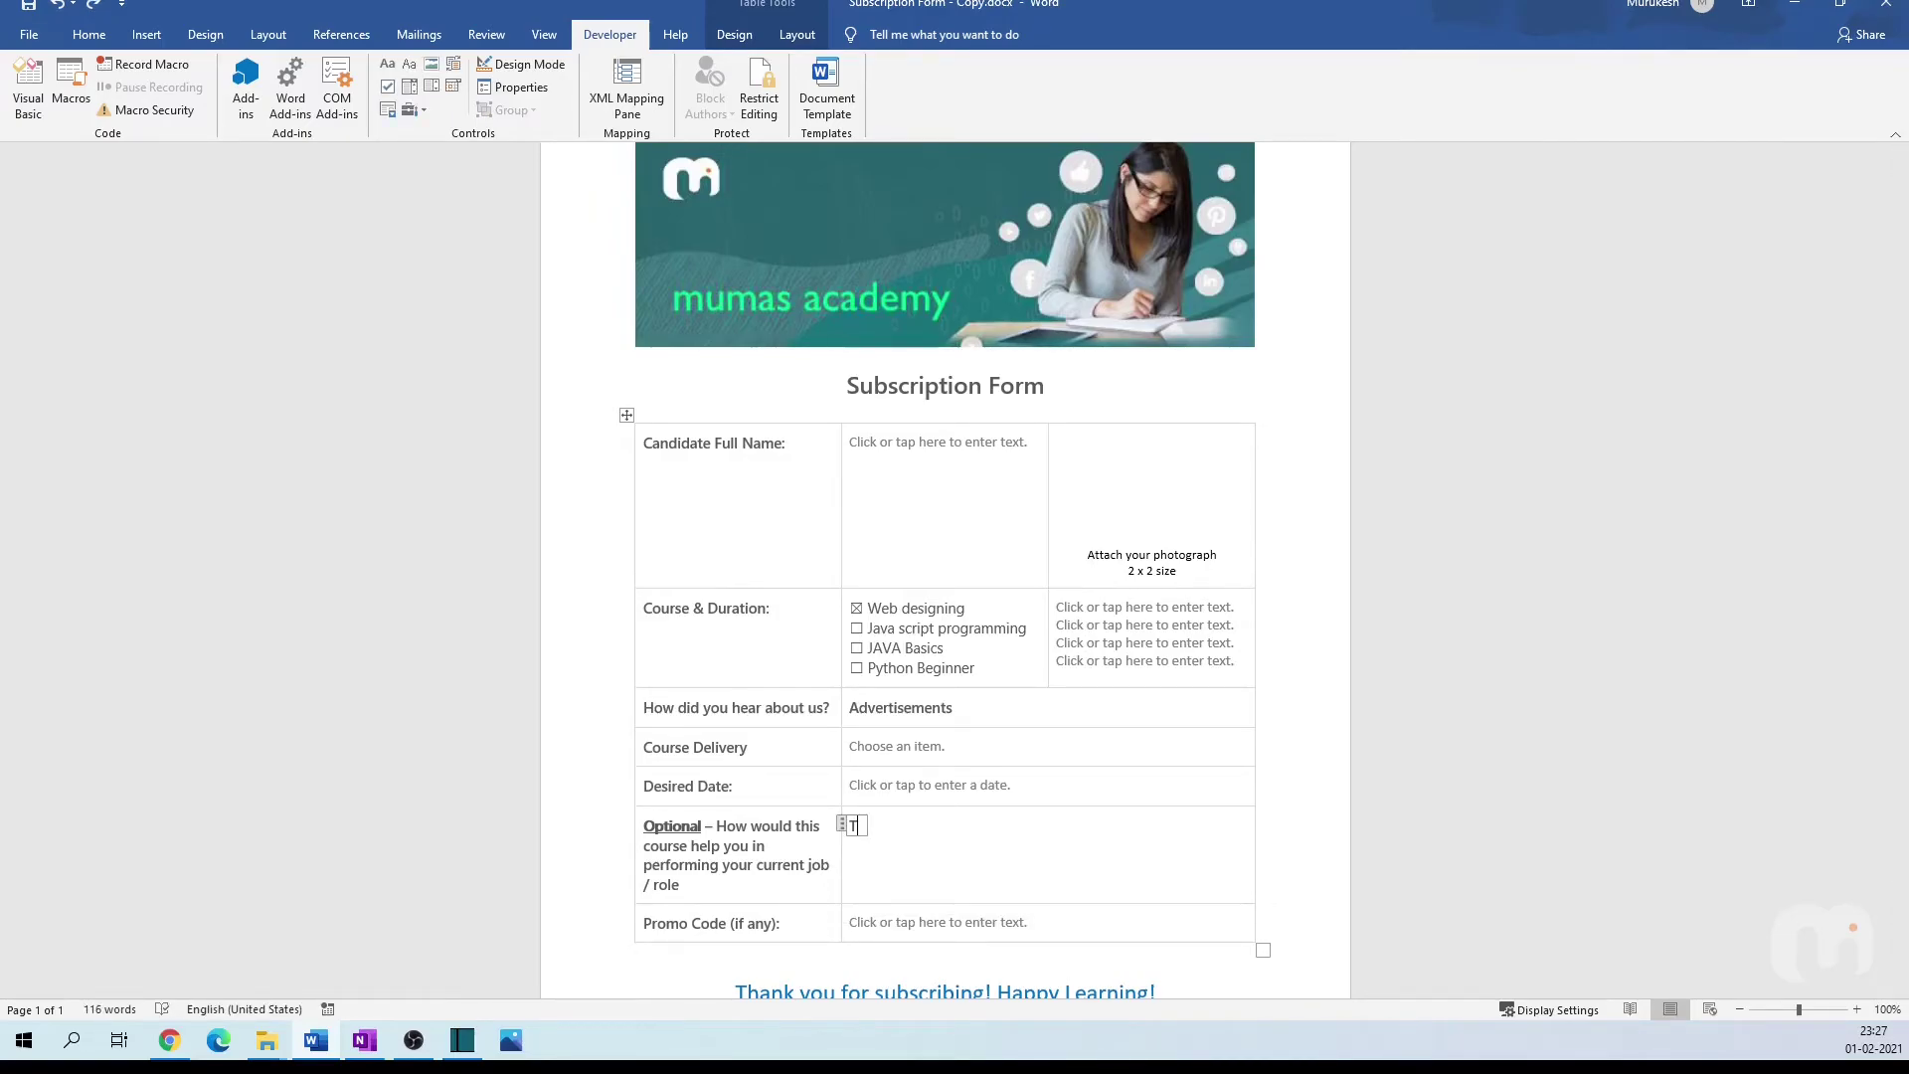
pyautogui.hotkey('ctrl', 'y')
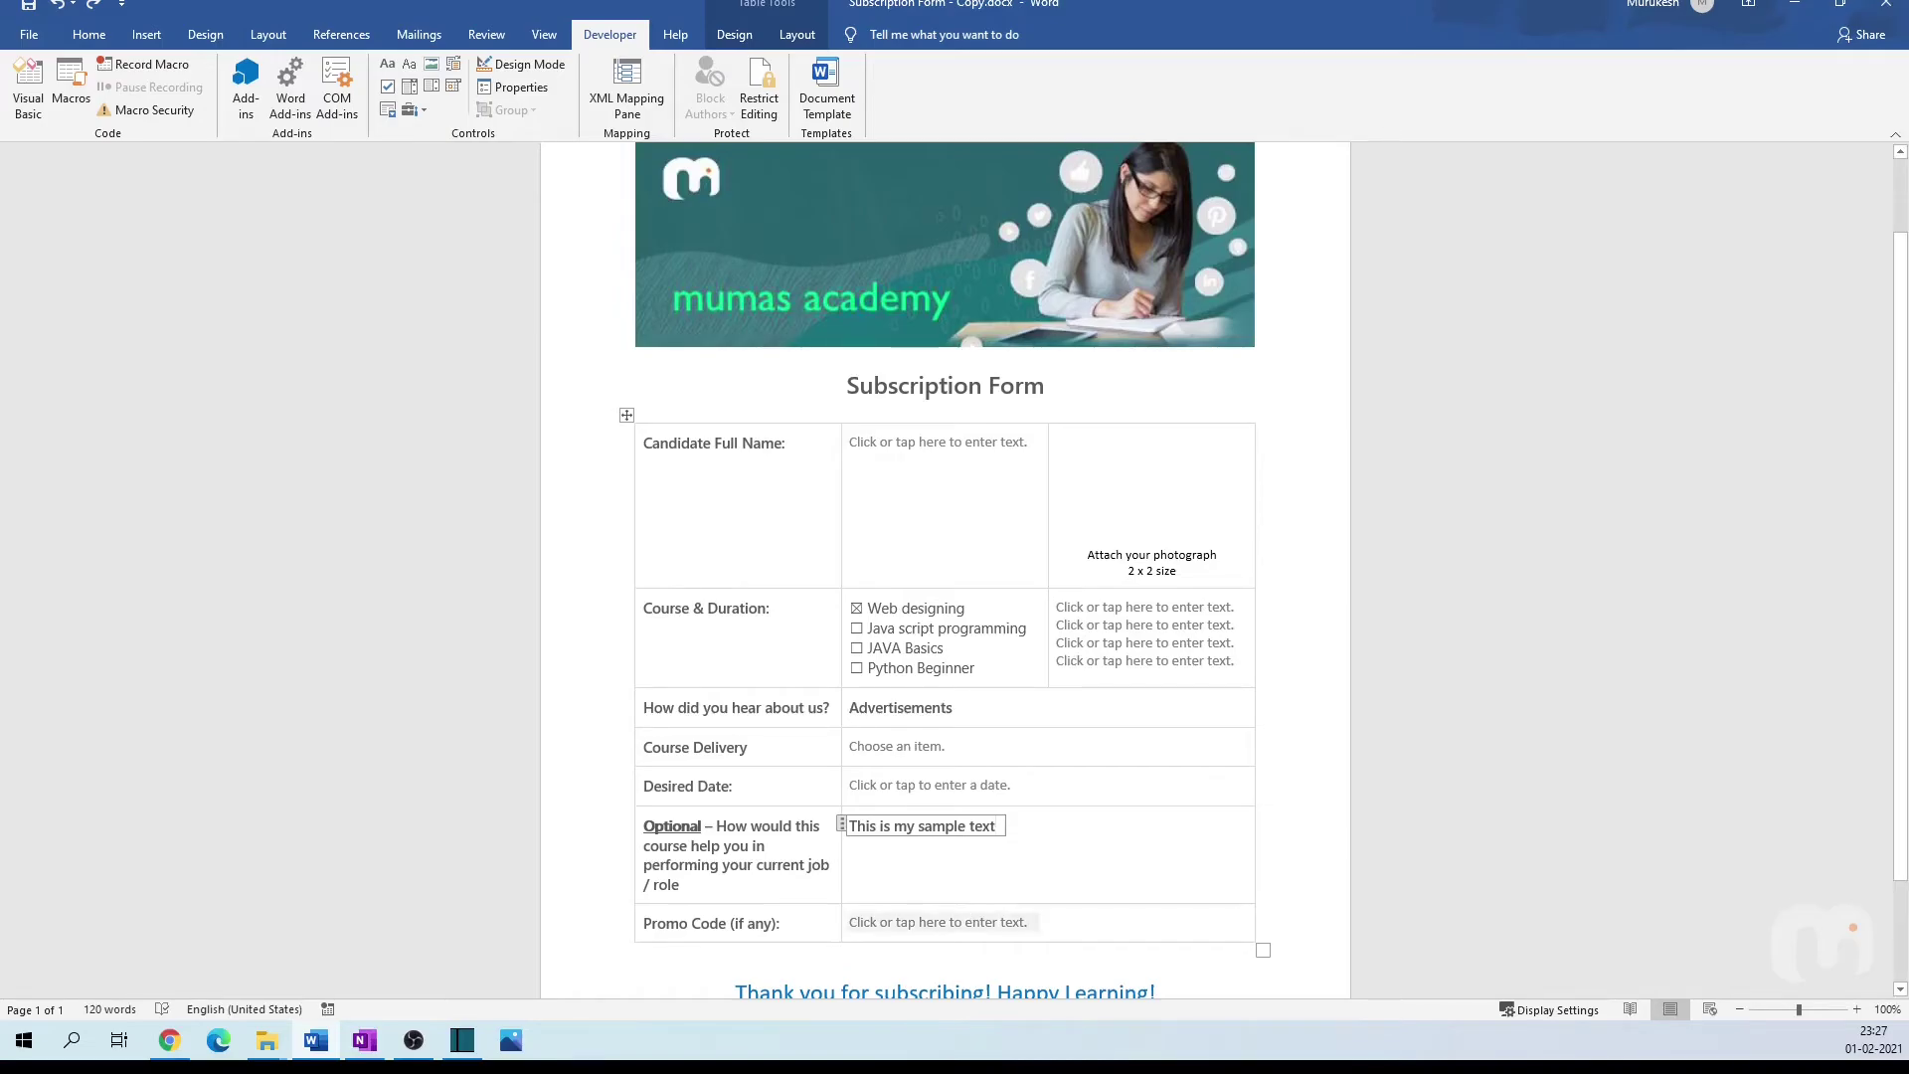
pyautogui.click(968, 922)
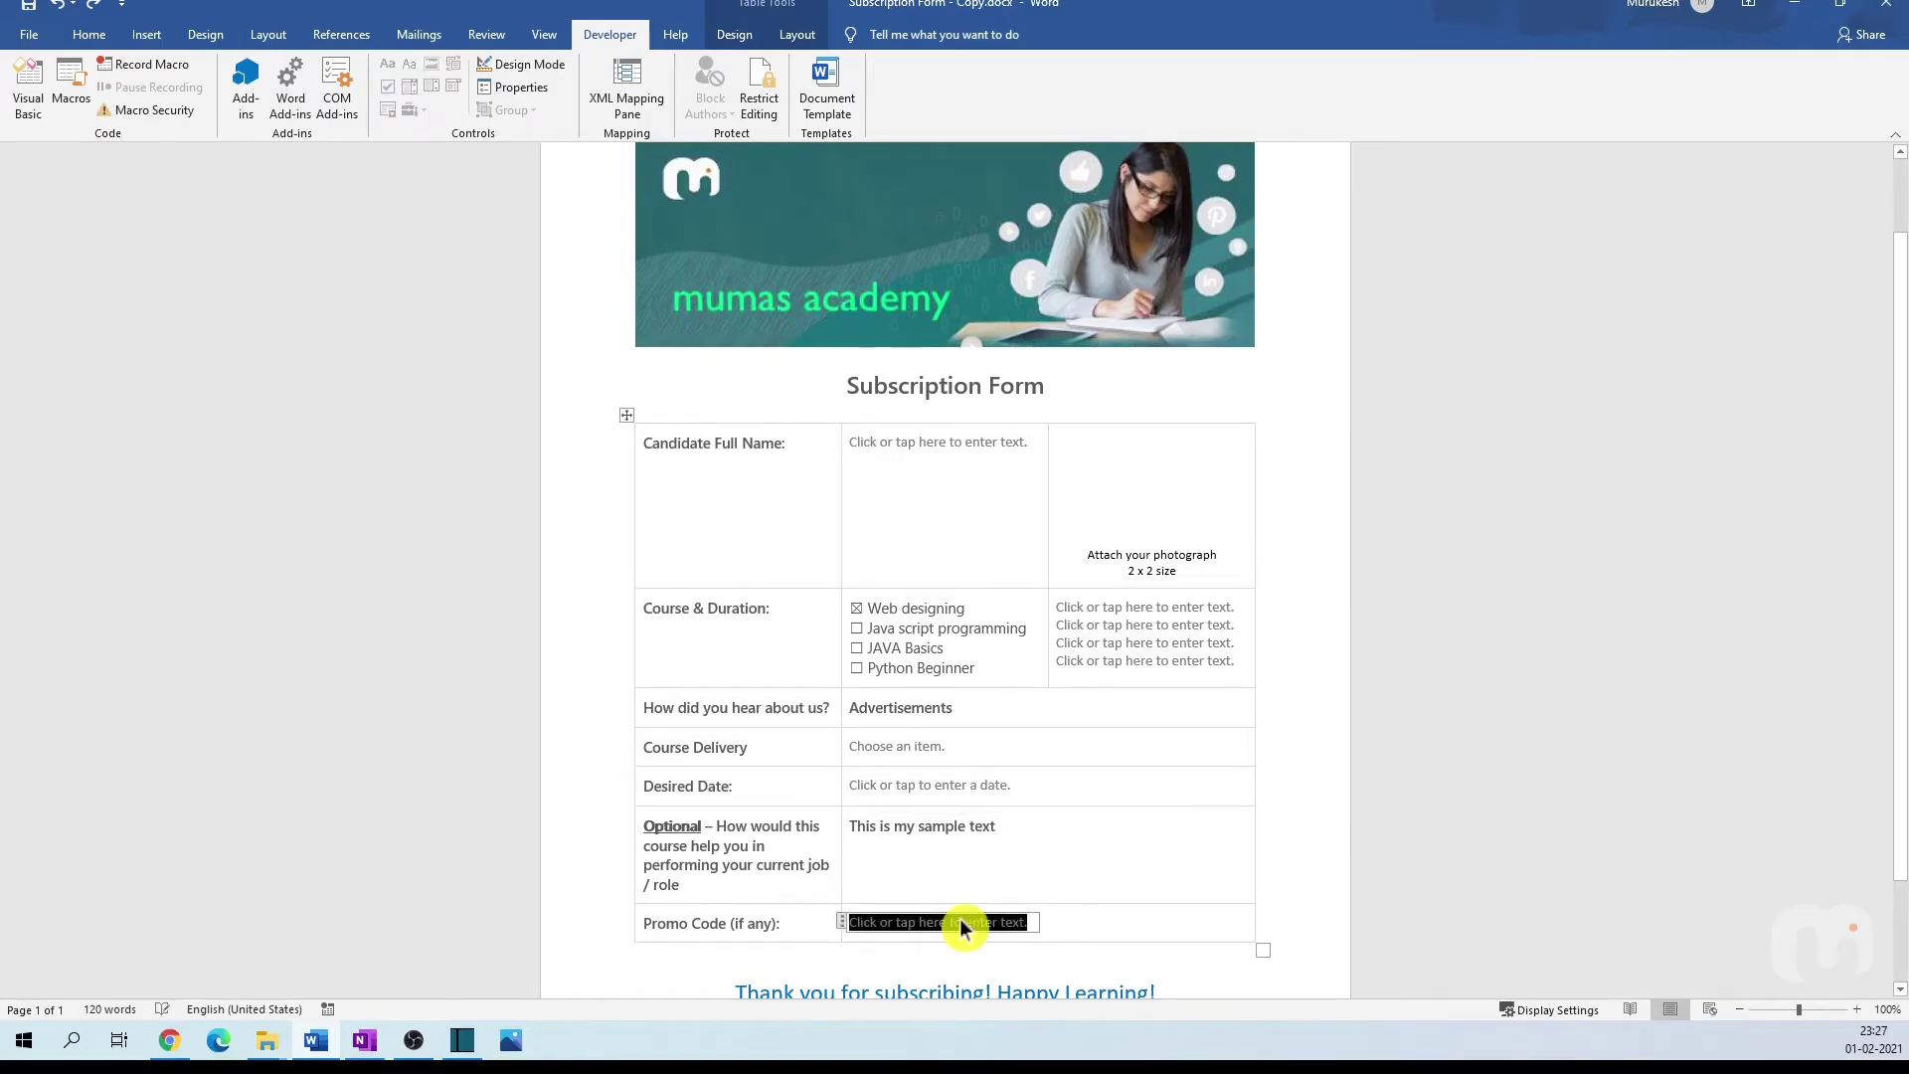
pyautogui.click(1126, 850)
# Step: Put the insertion point in the 'Attach your photograph' cell
pyautogui.scroll(-2, 1127, 852)
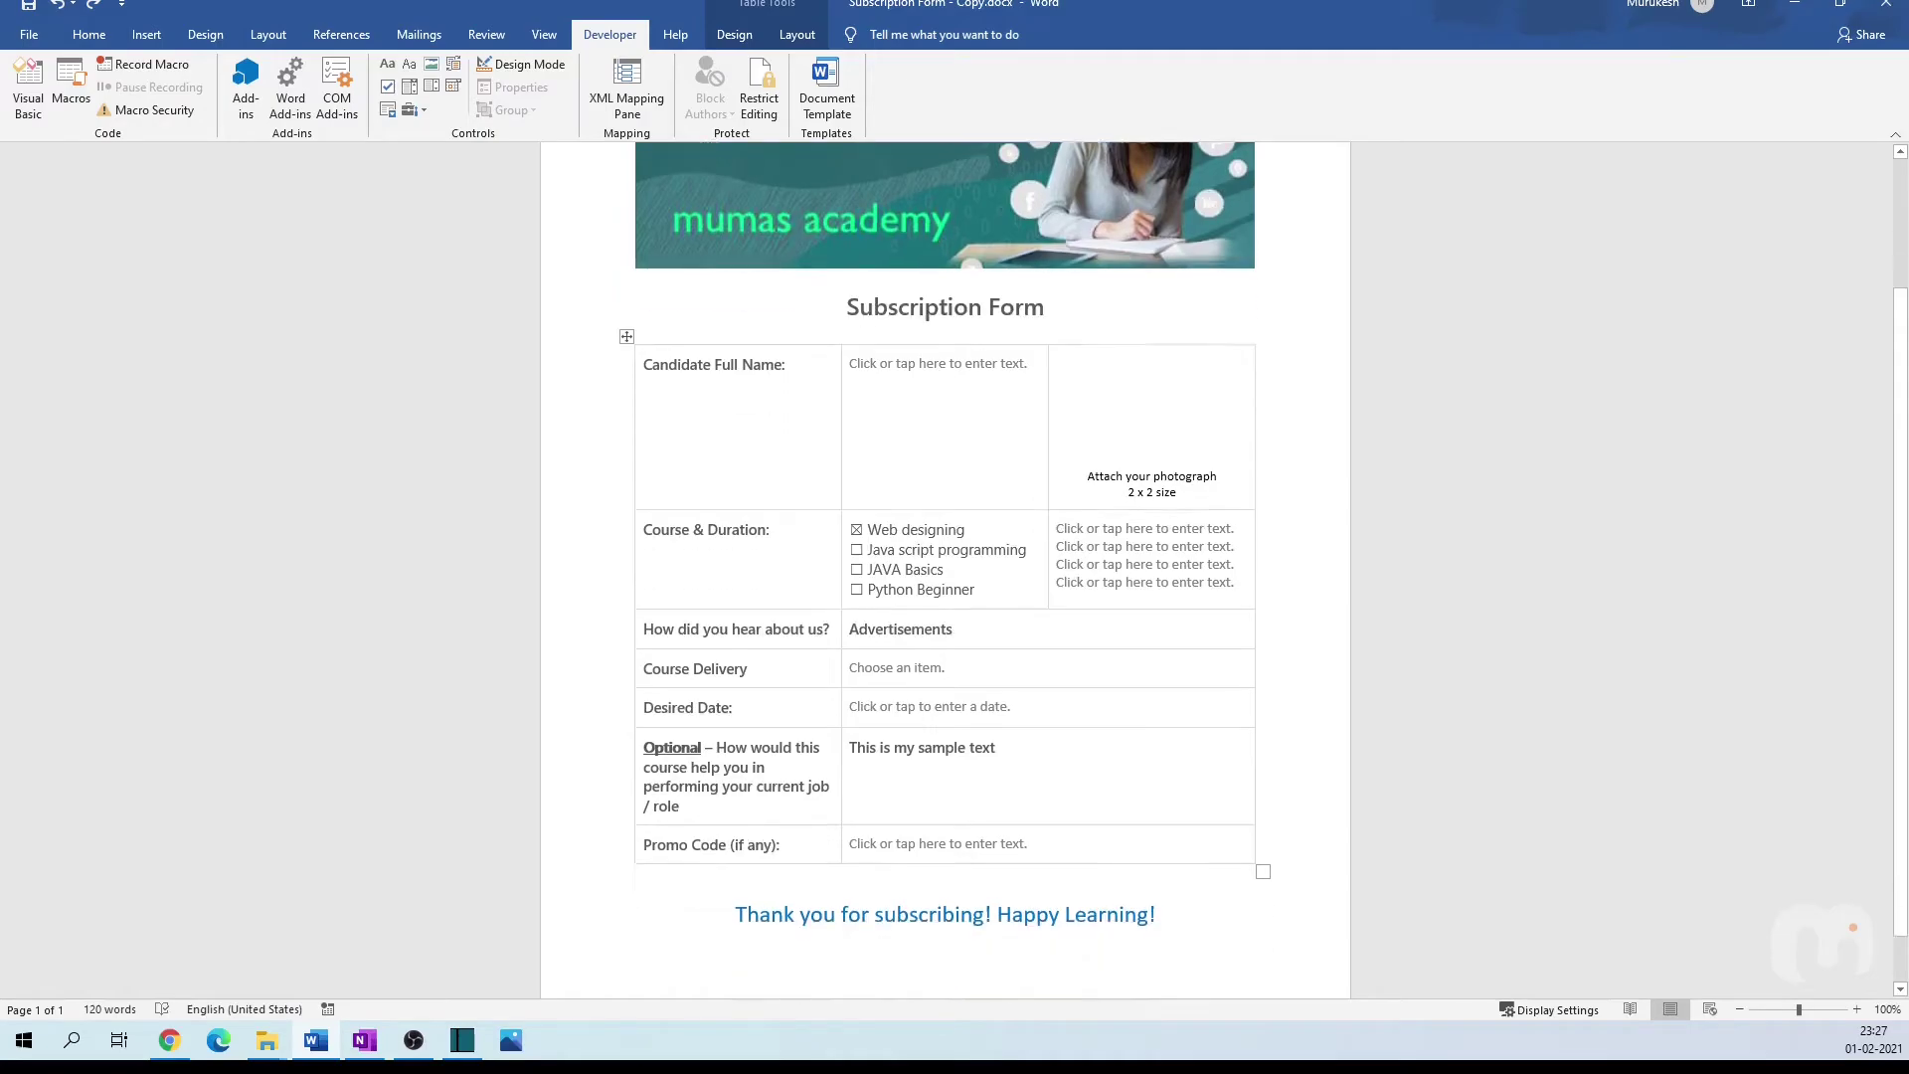
pyautogui.scroll(2, 1127, 852)
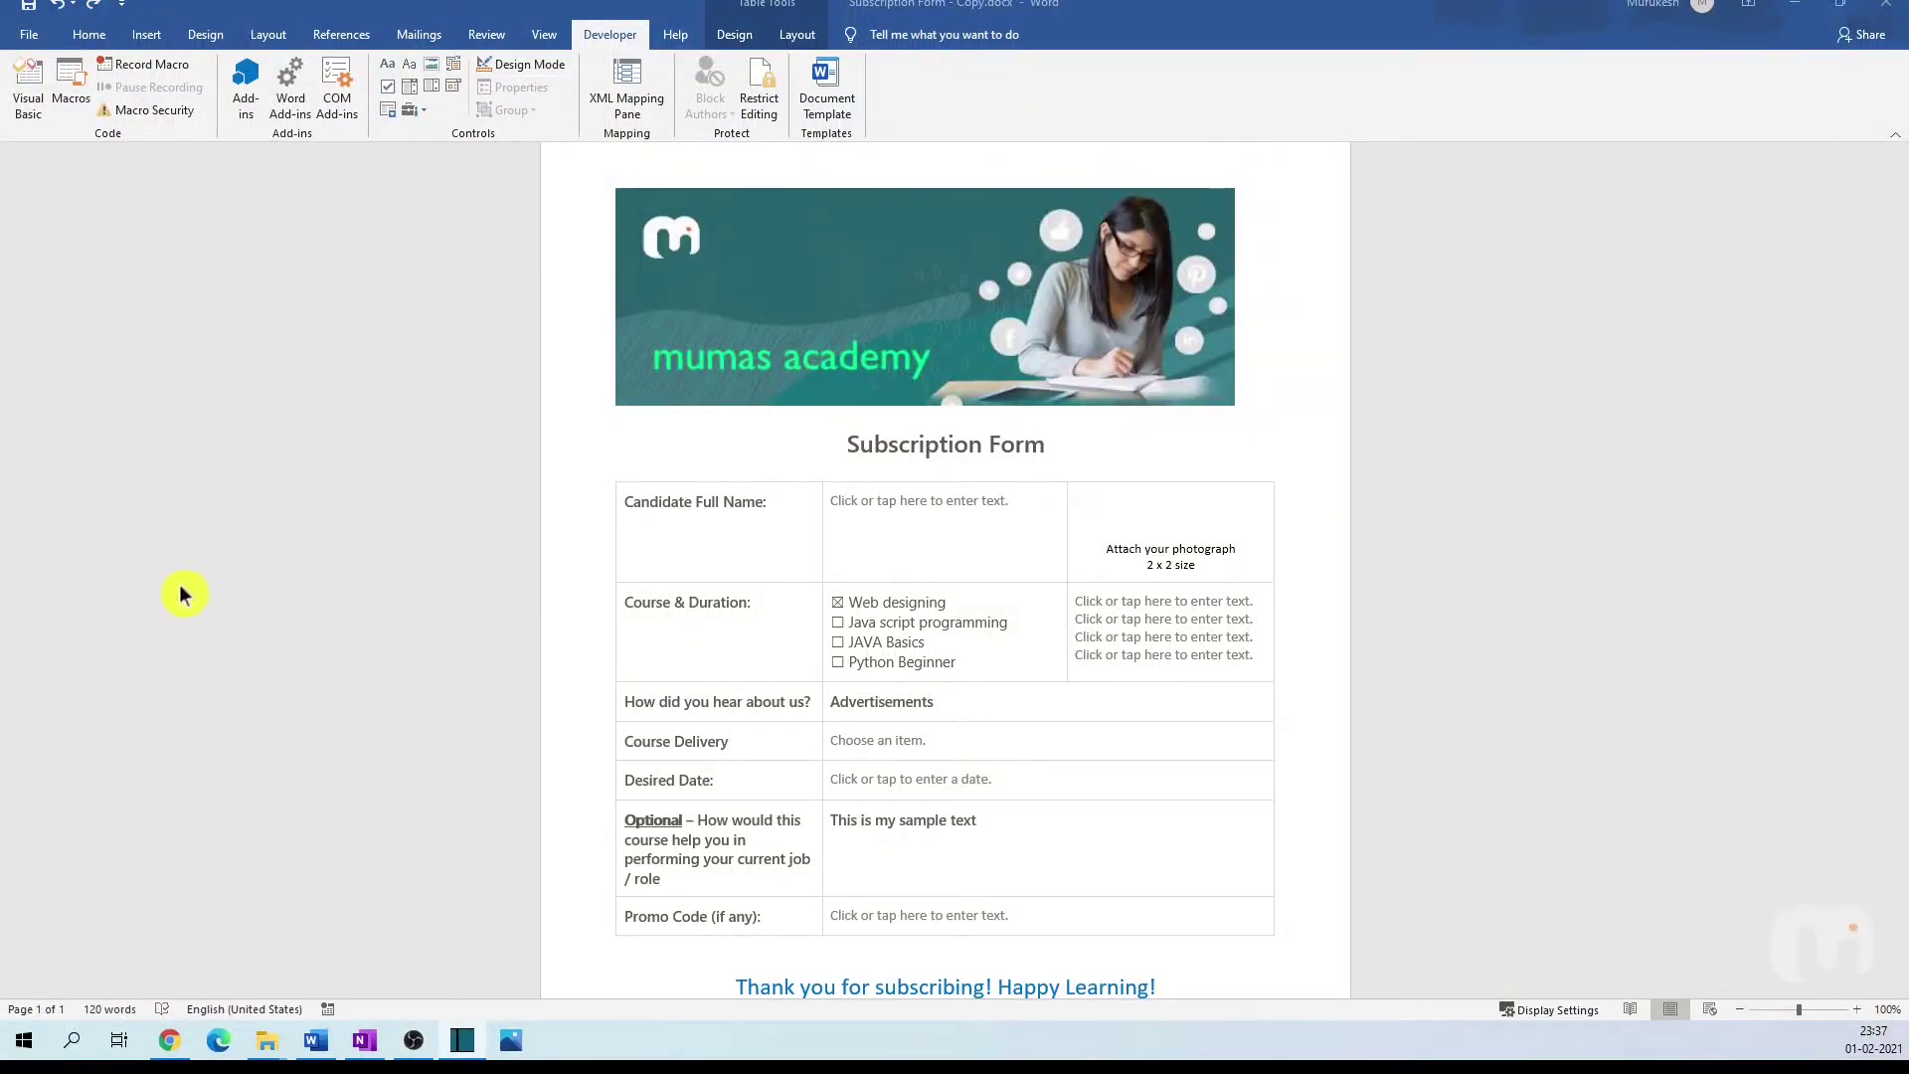
pyautogui.click(1171, 512)
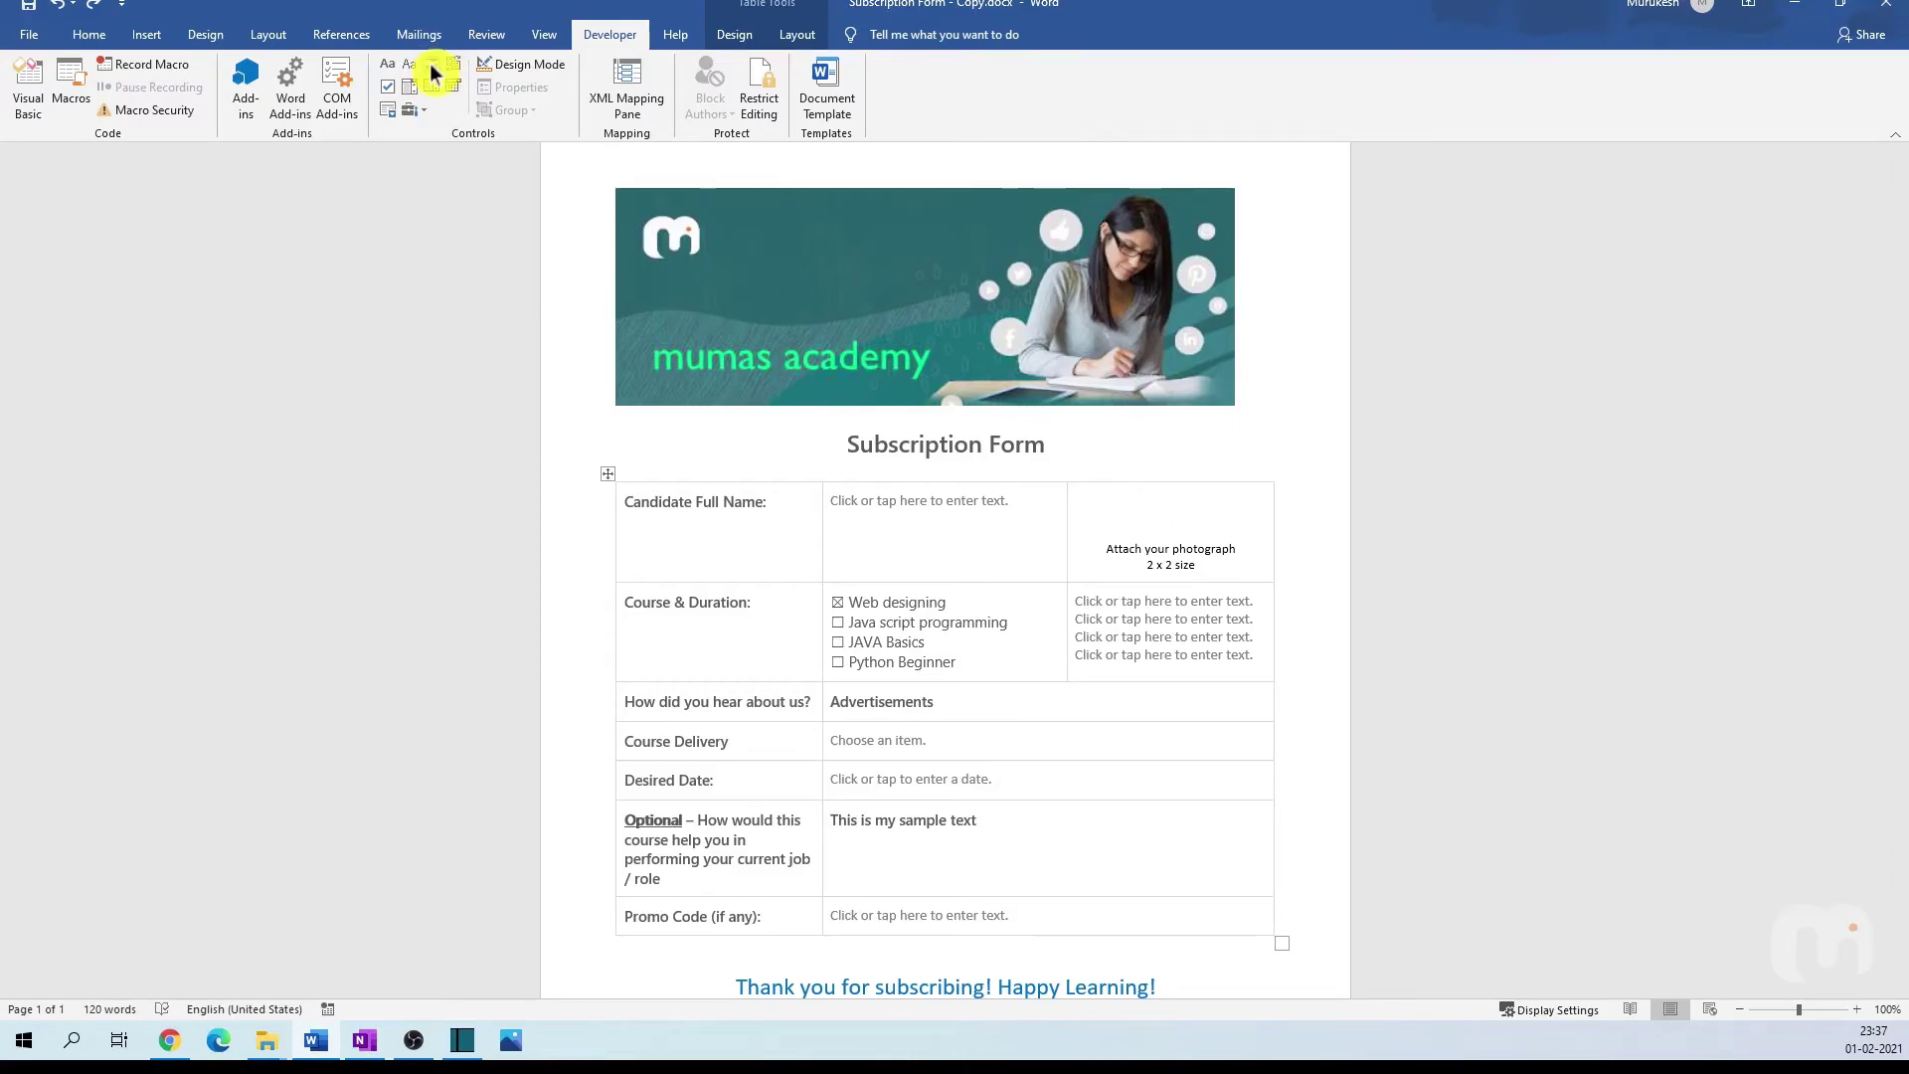
# Step: Add a picture control to the photo cell, shrink it, and fill it with blaze1.png
pyautogui.click(430, 63)
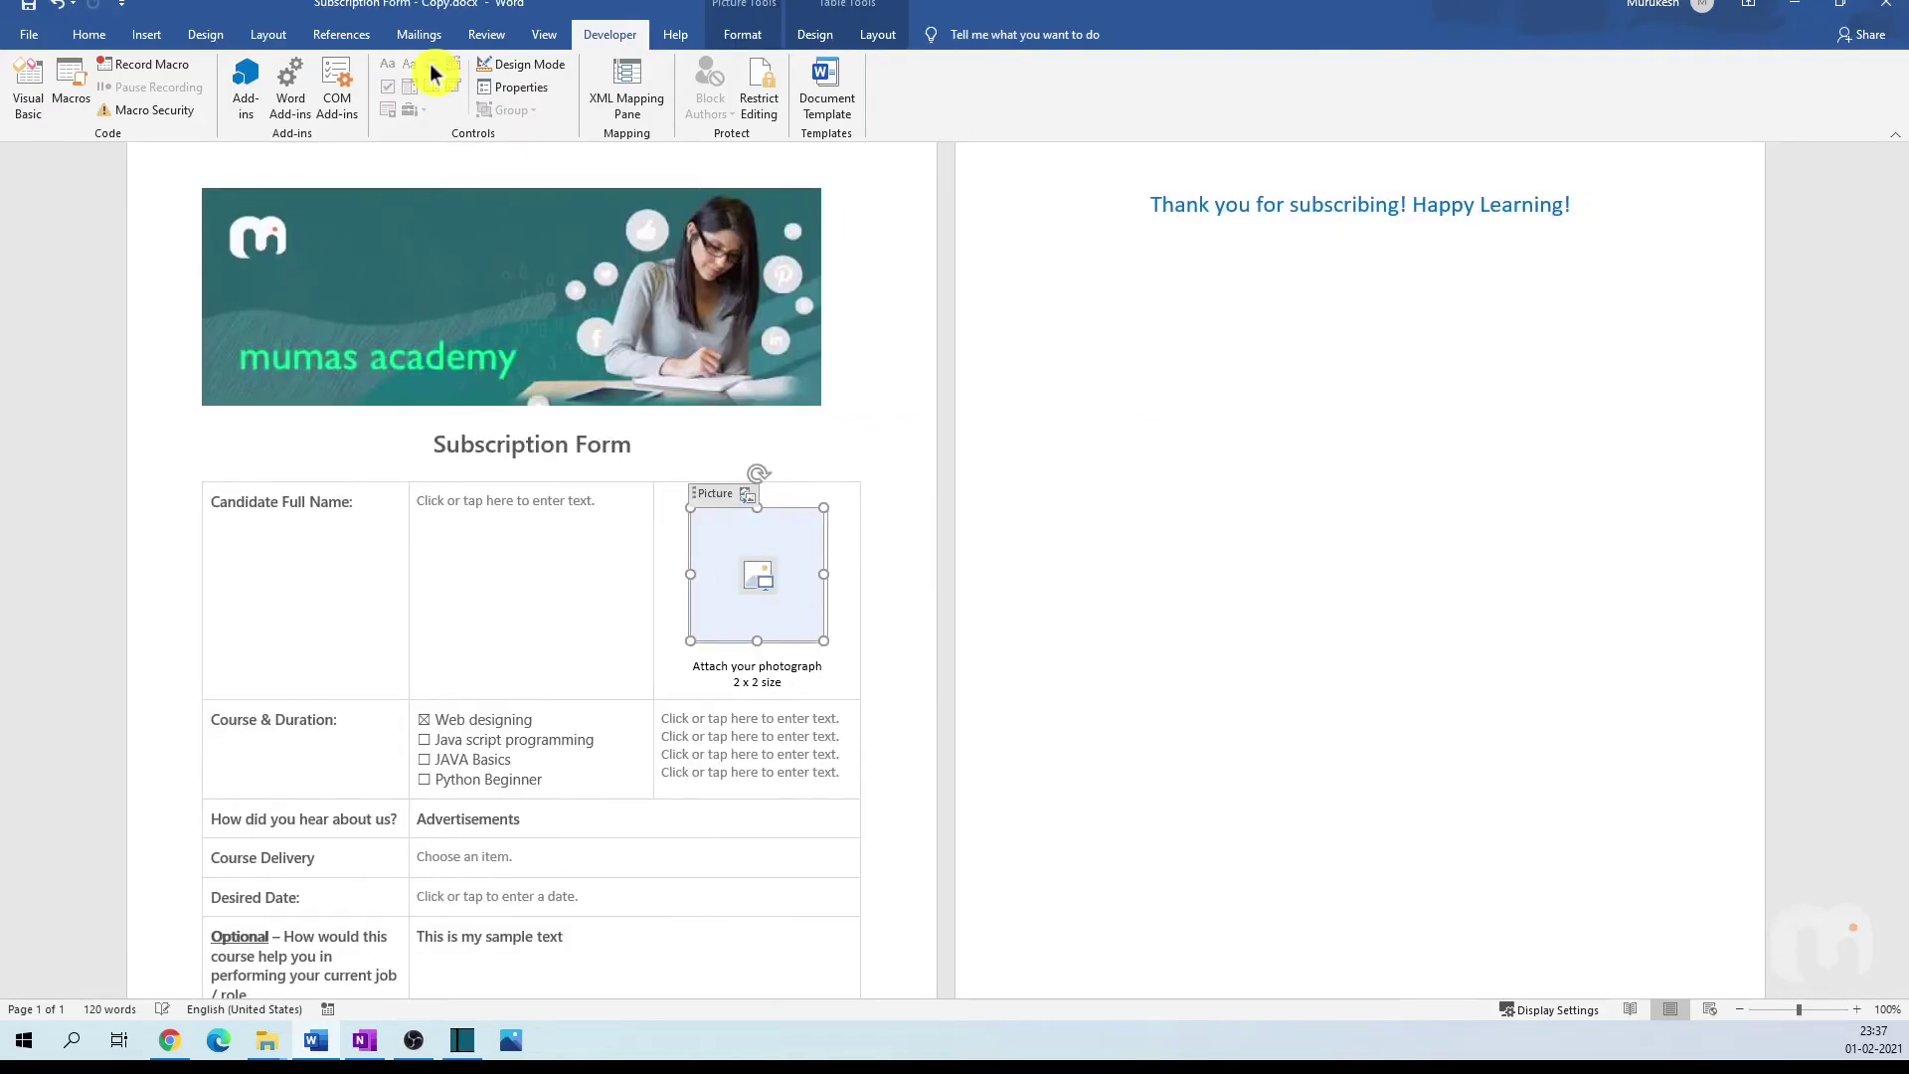
pyautogui.moveTo(822, 640); pyautogui.dragTo(800, 615)
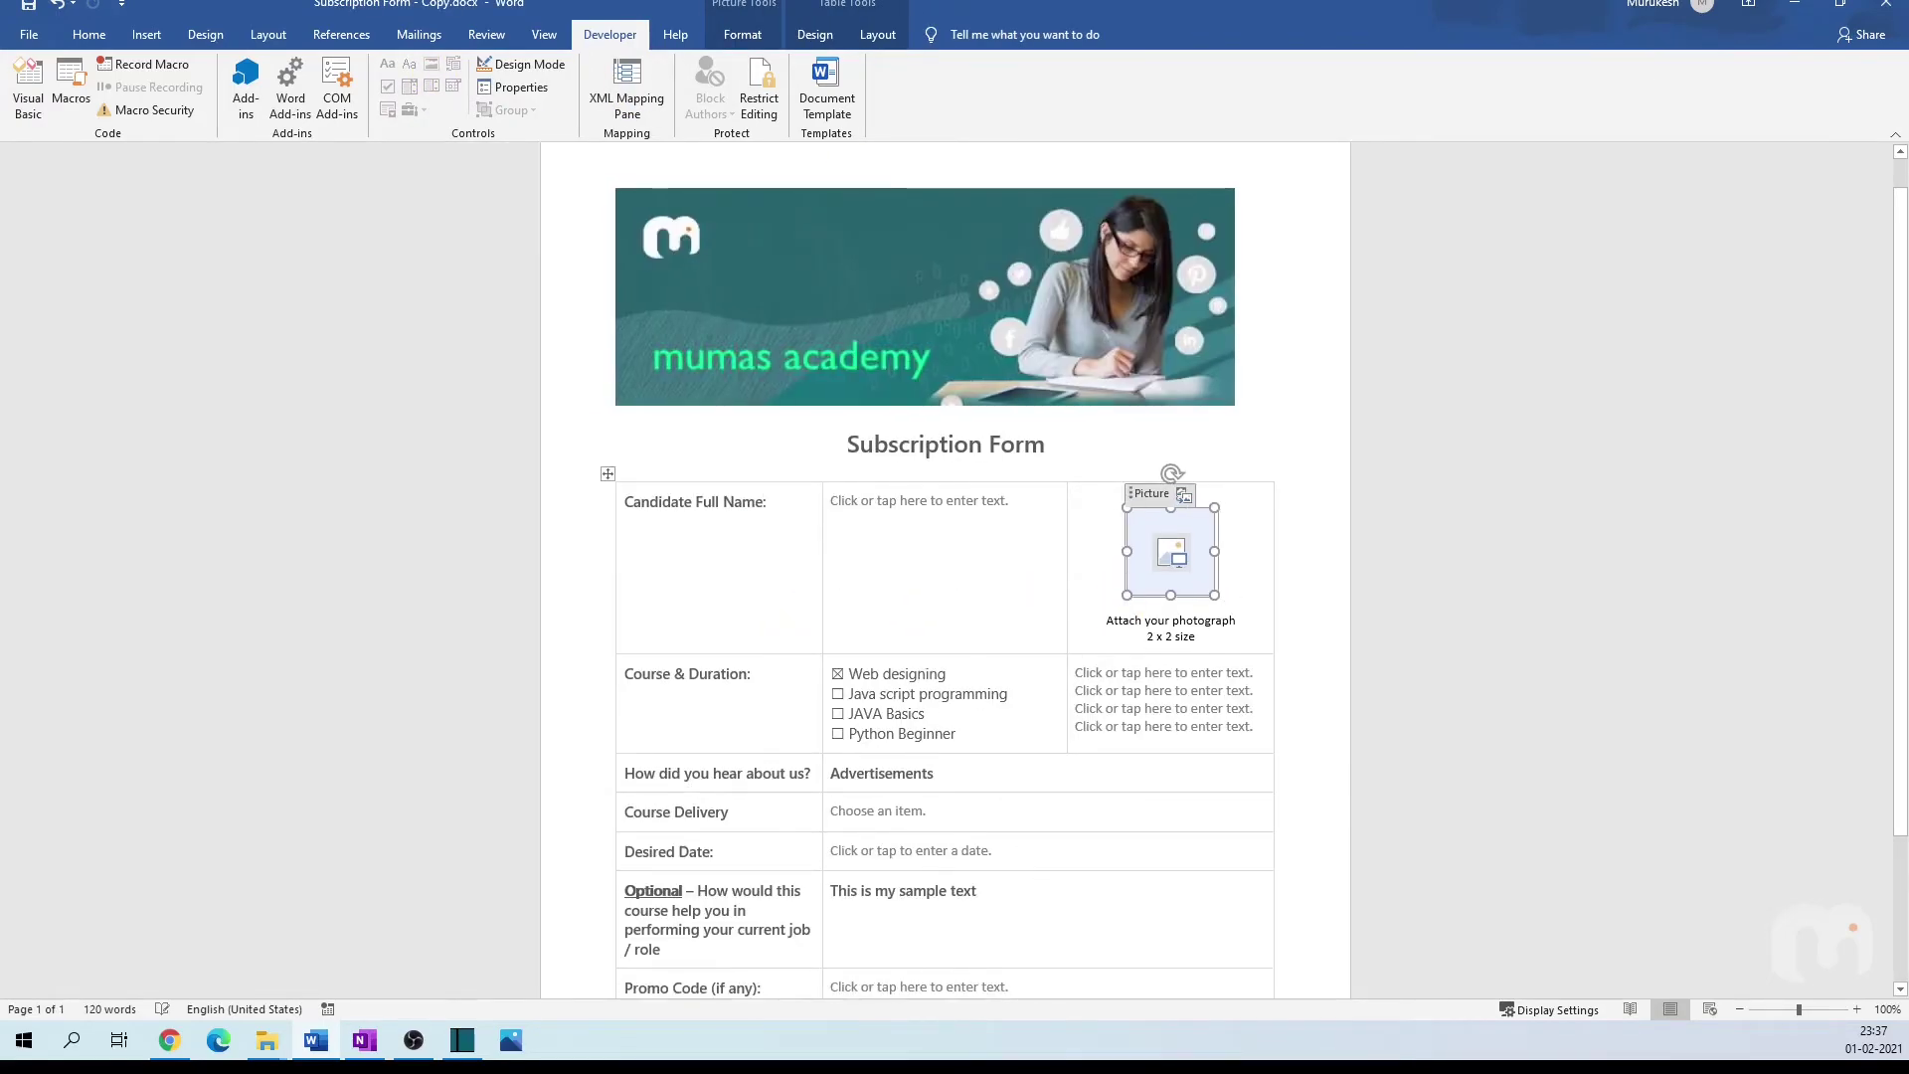
pyautogui.click(1211, 557)
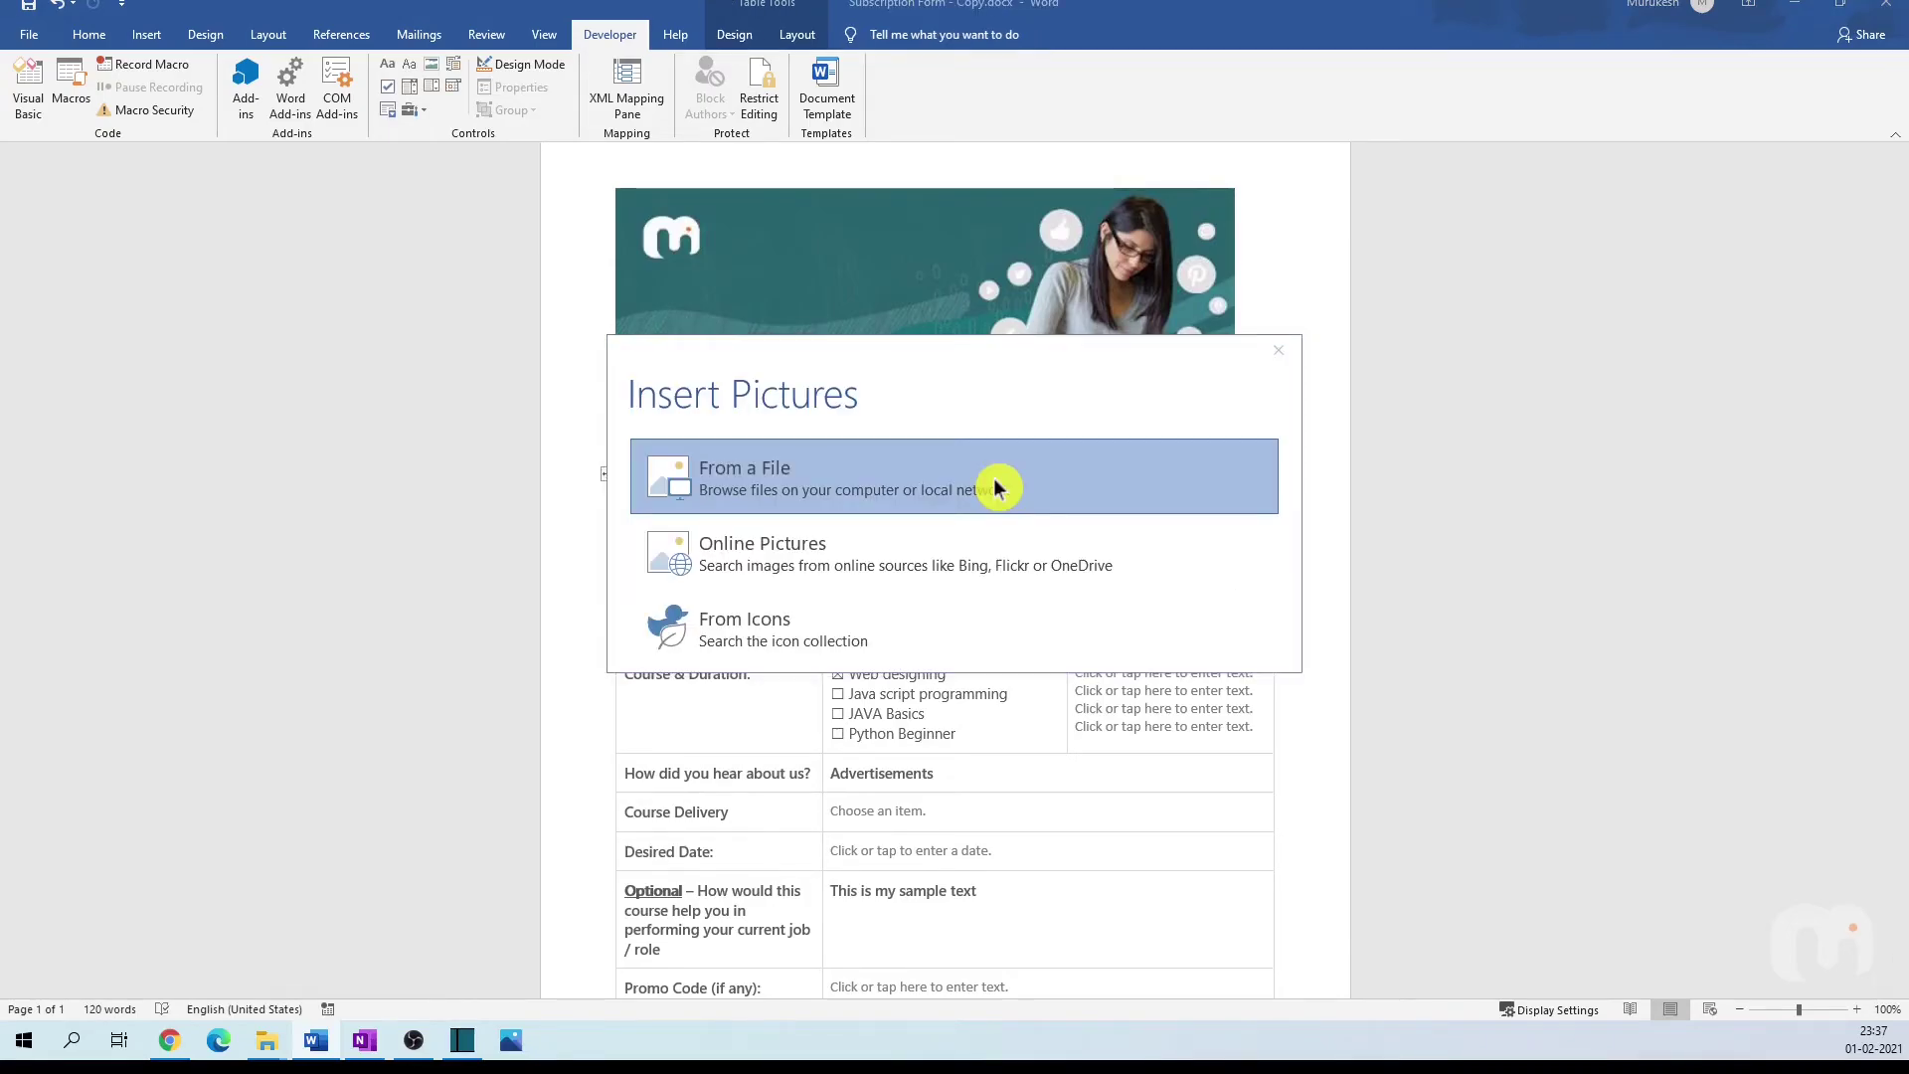
pyautogui.click(993, 478)
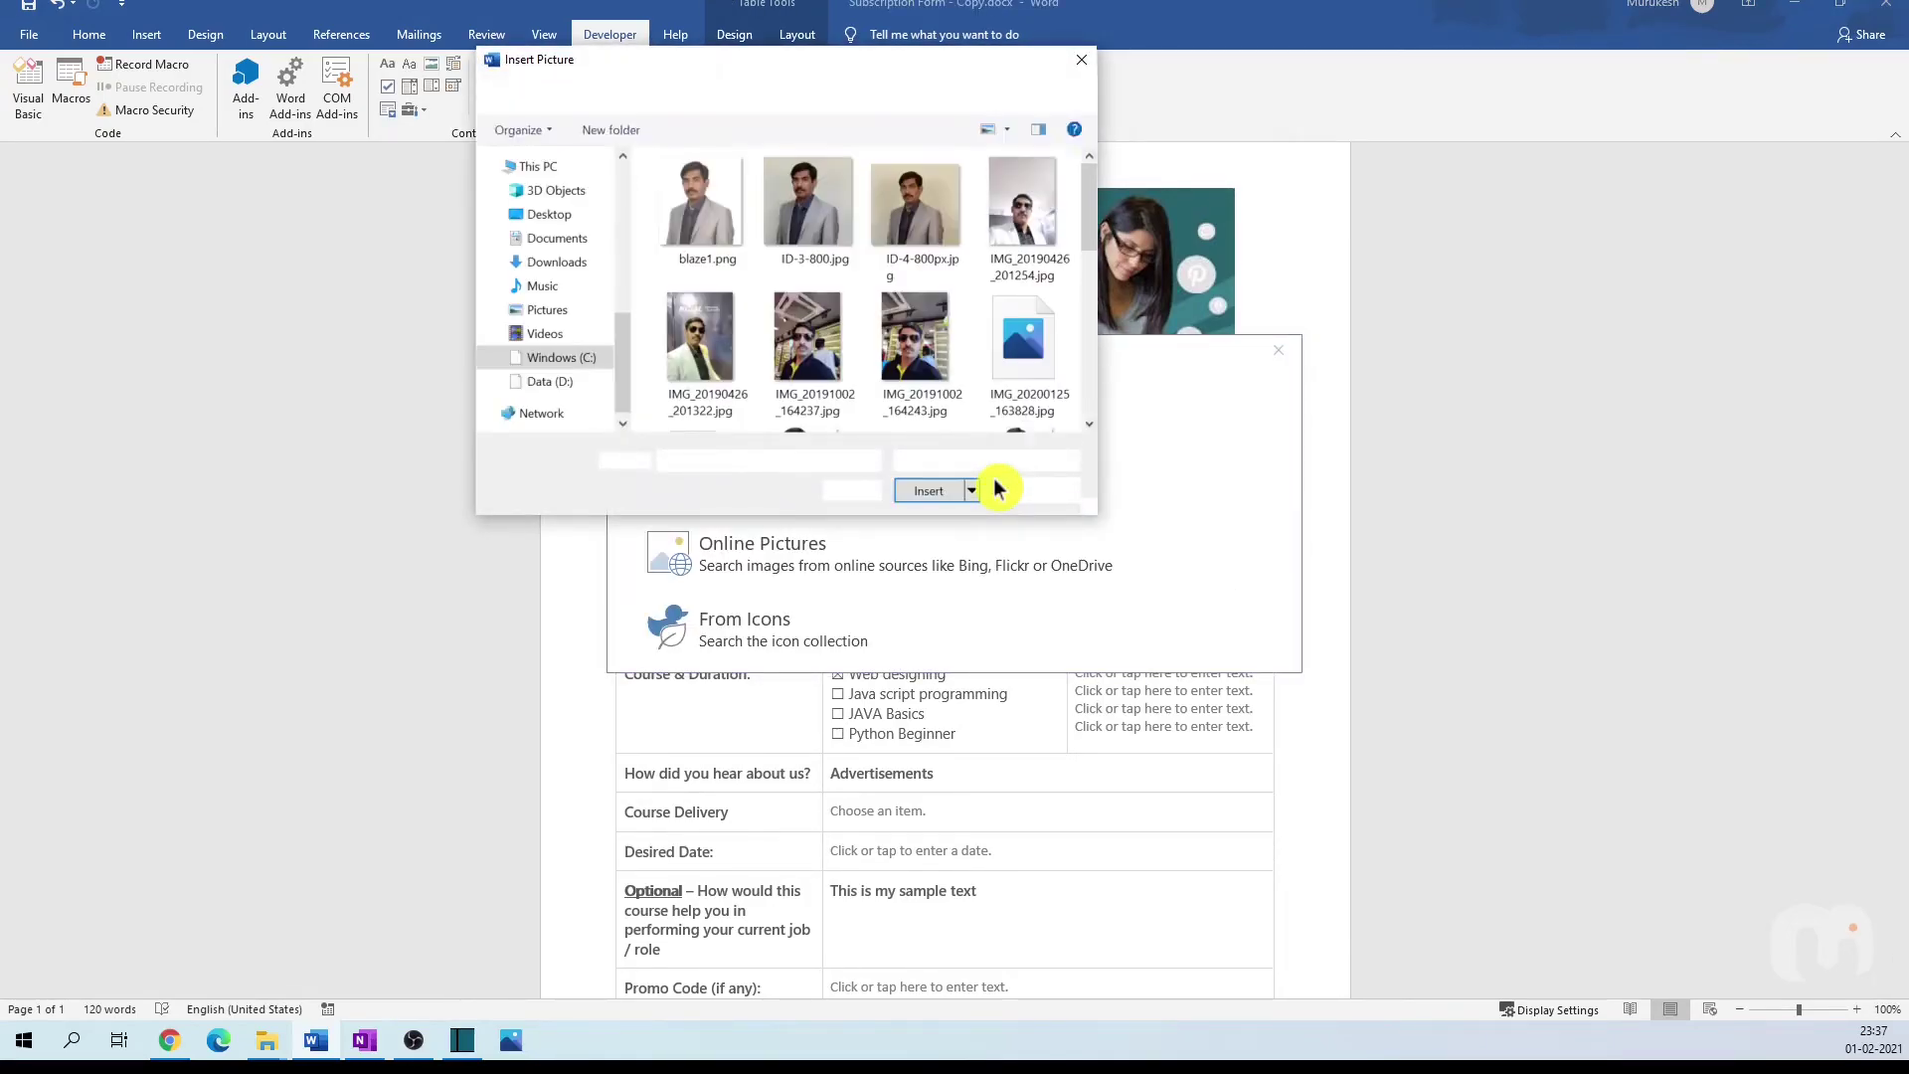
pyautogui.click(703, 208)
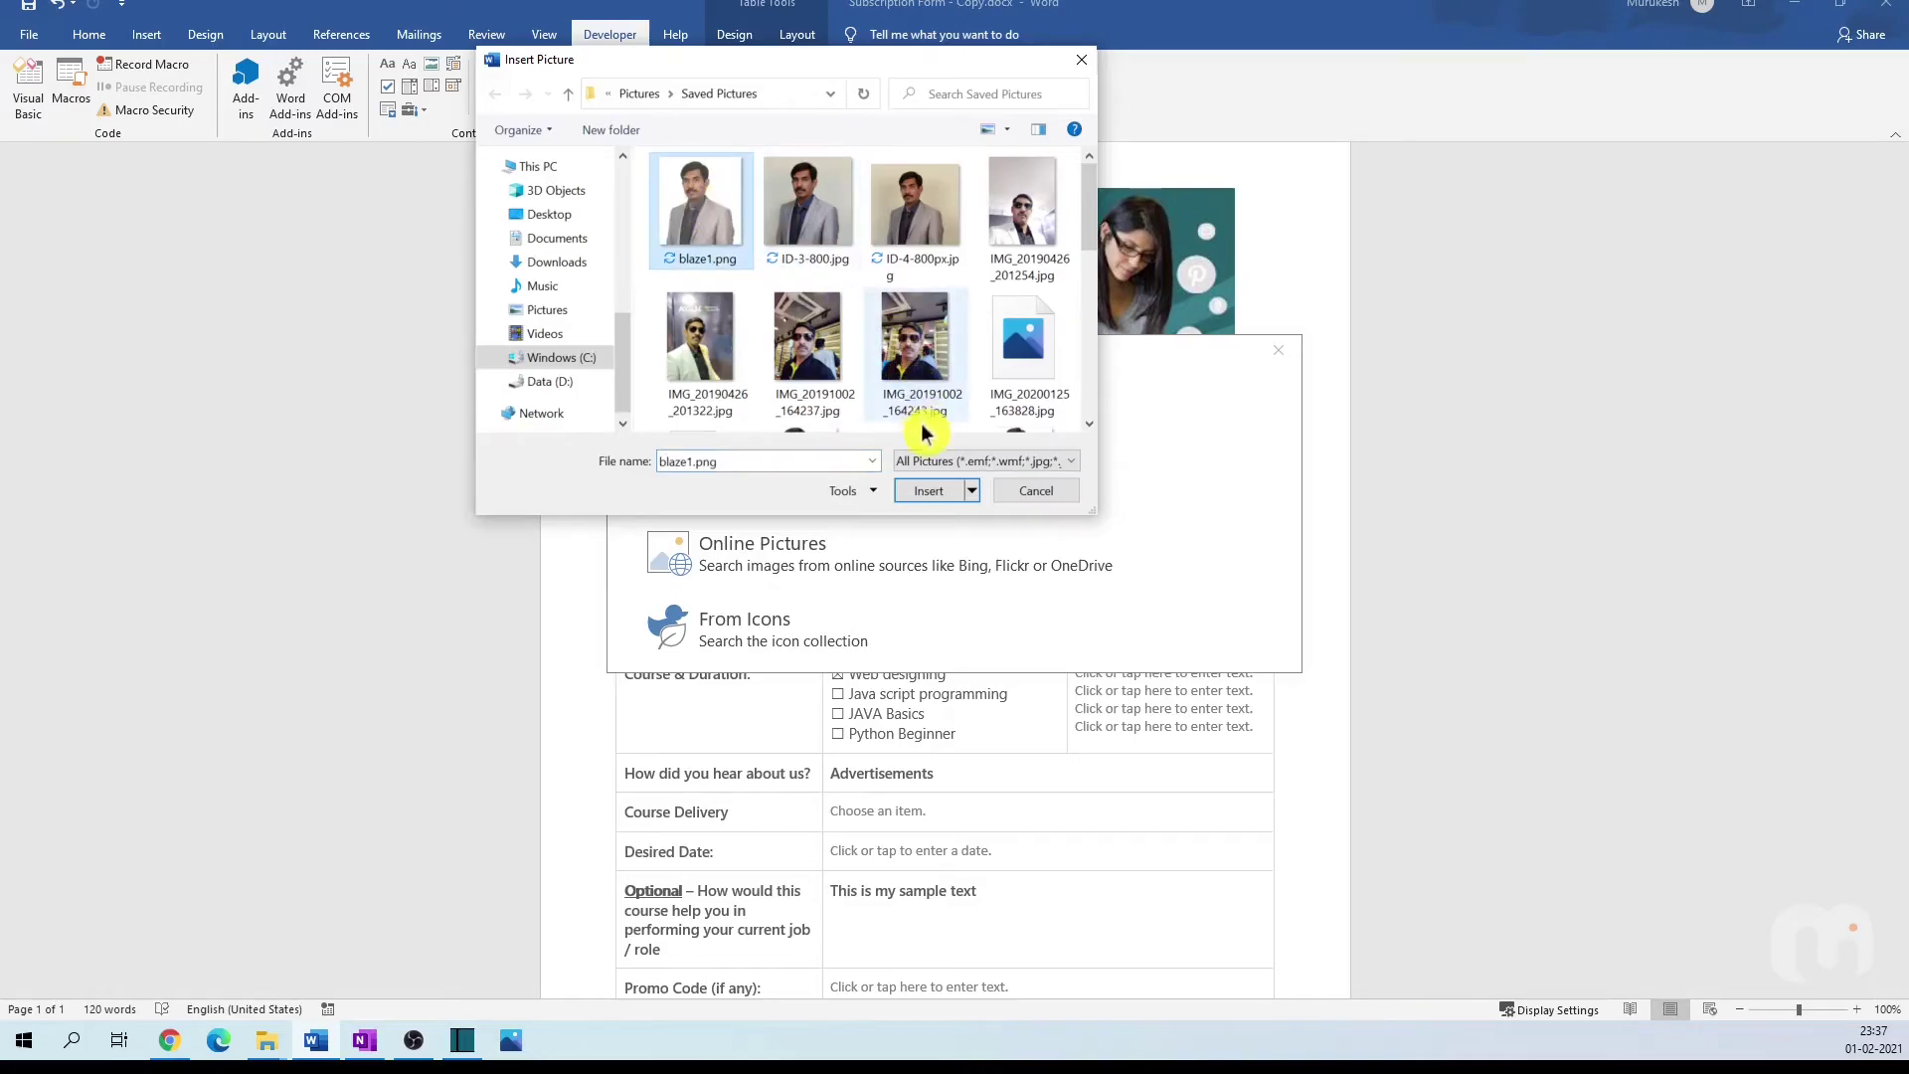
pyautogui.click(930, 489)
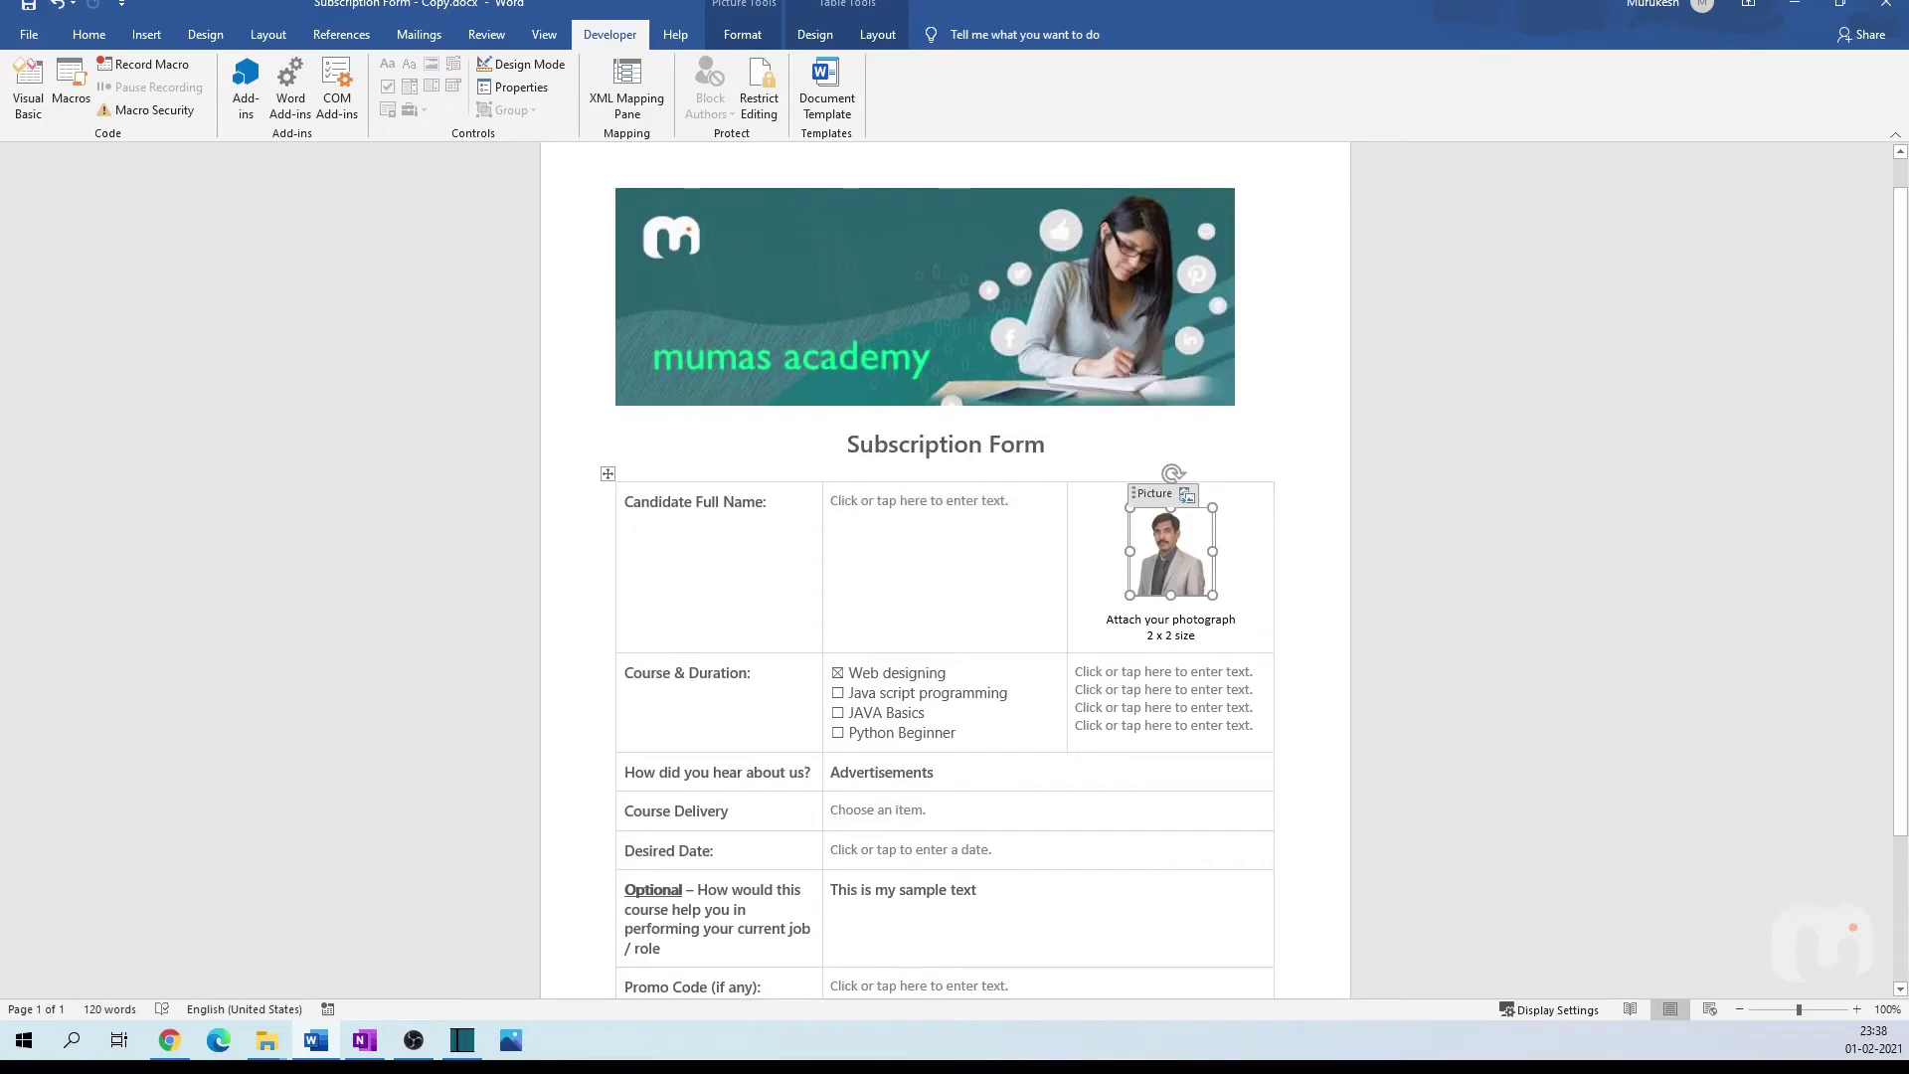
# Step: Restrict editing in the document to filling in forms only
pyautogui.scroll(-3, 944, 597)
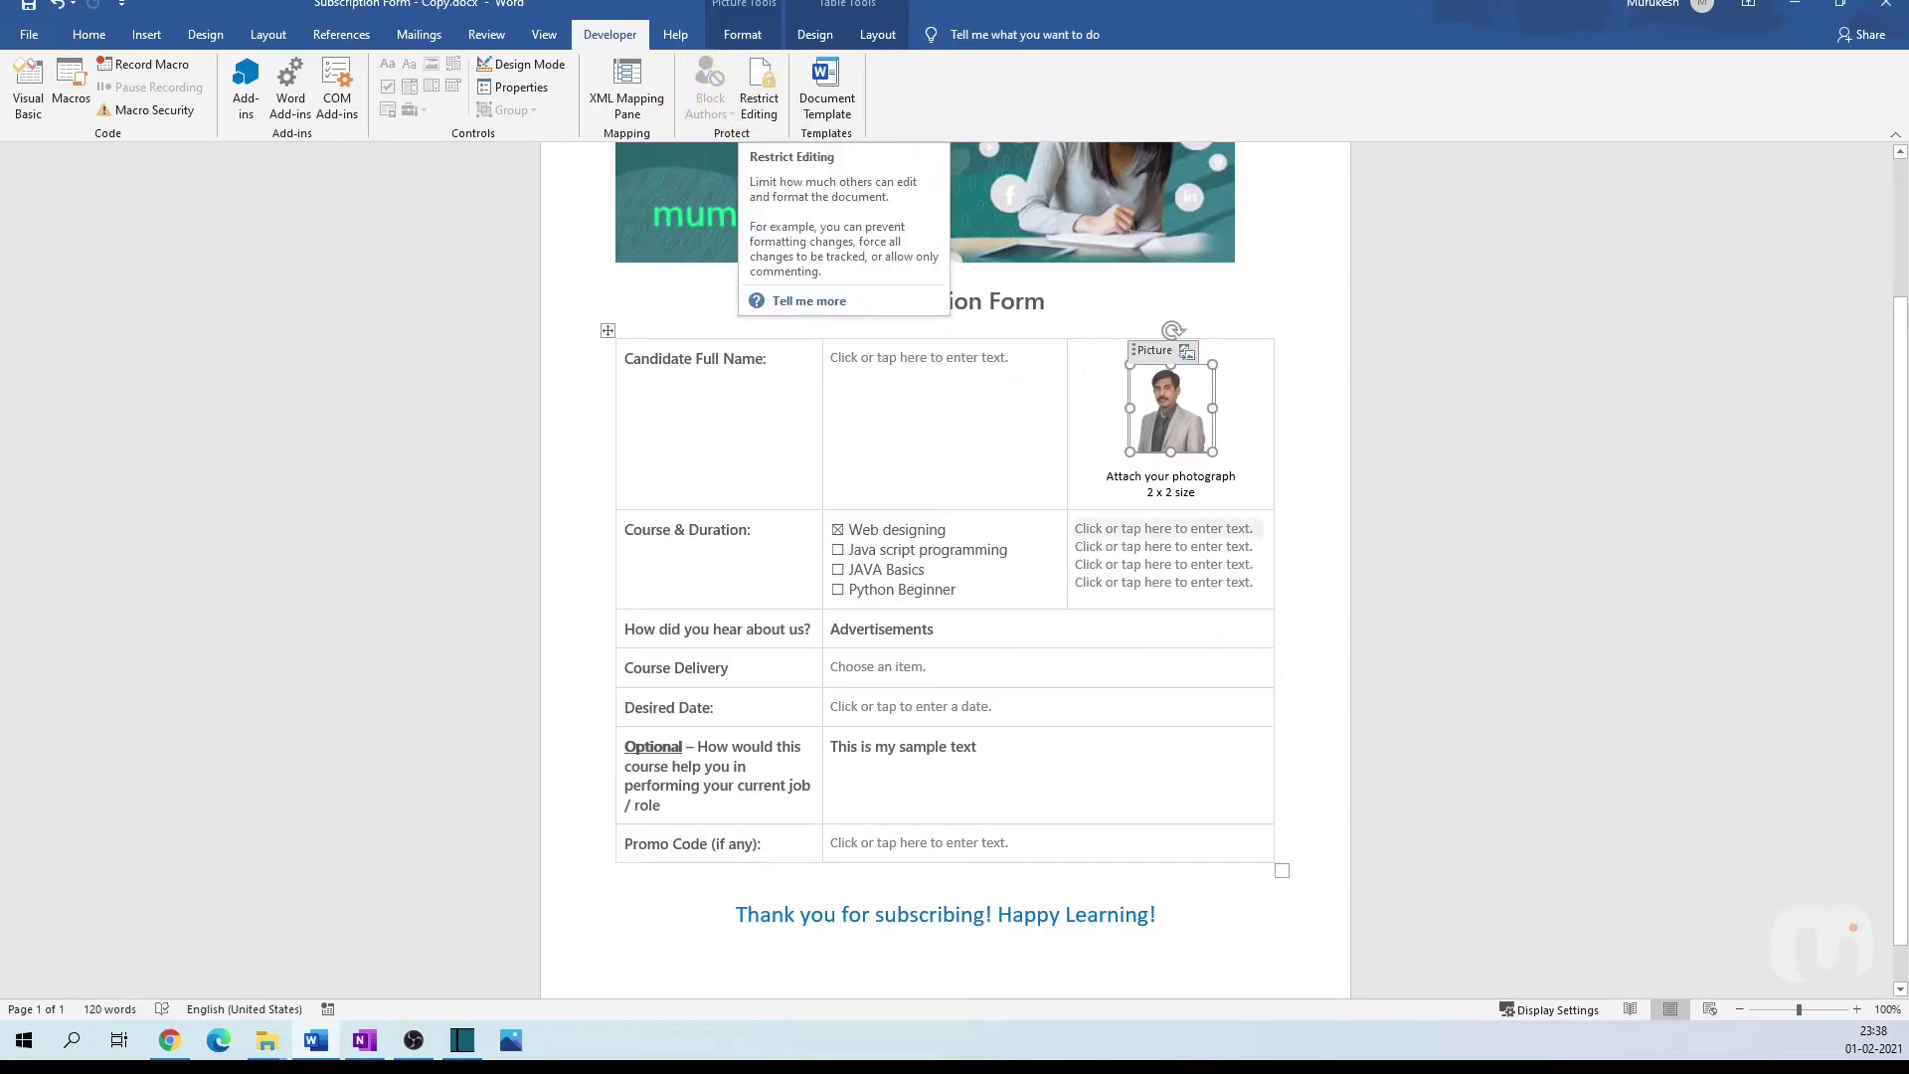
pyautogui.click(1001, 443)
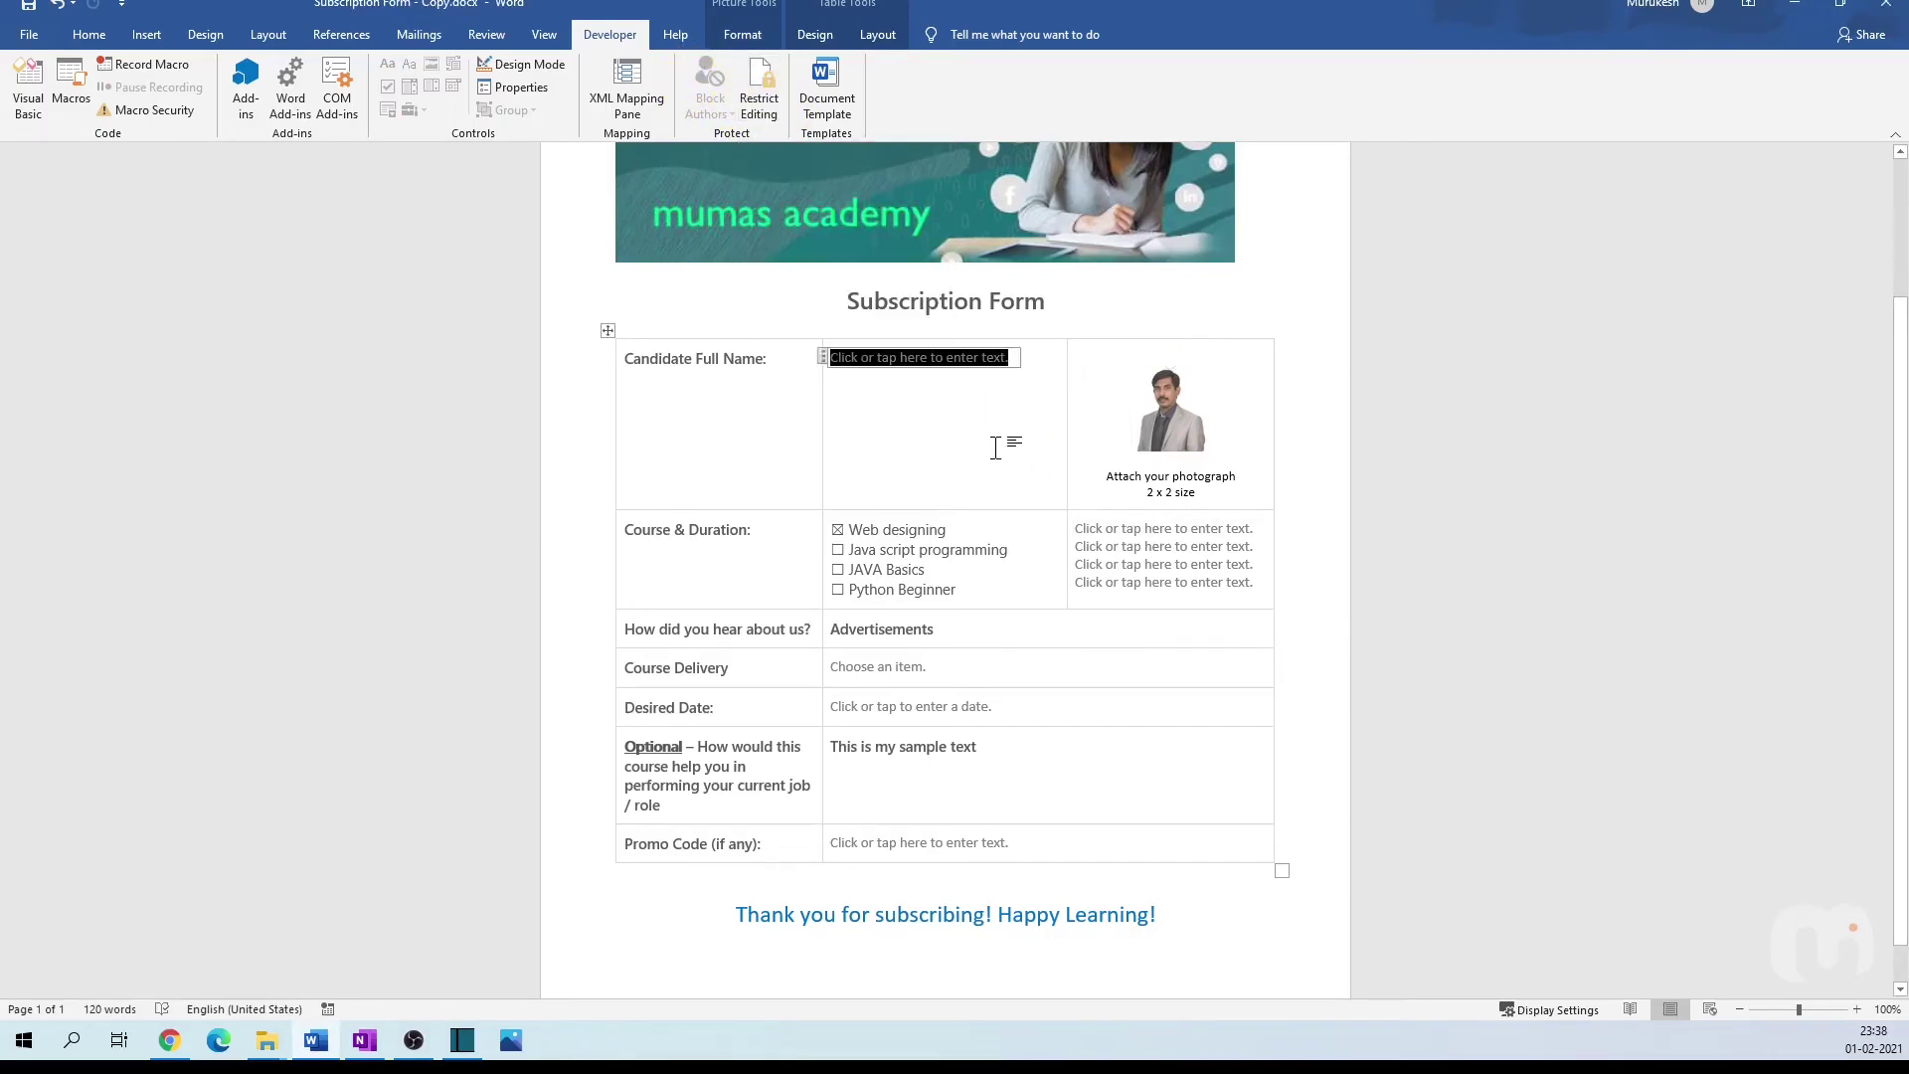
pyautogui.click(758, 88)
pyautogui.moveTo(1692, 425); pyautogui.dragTo(1539, 407)
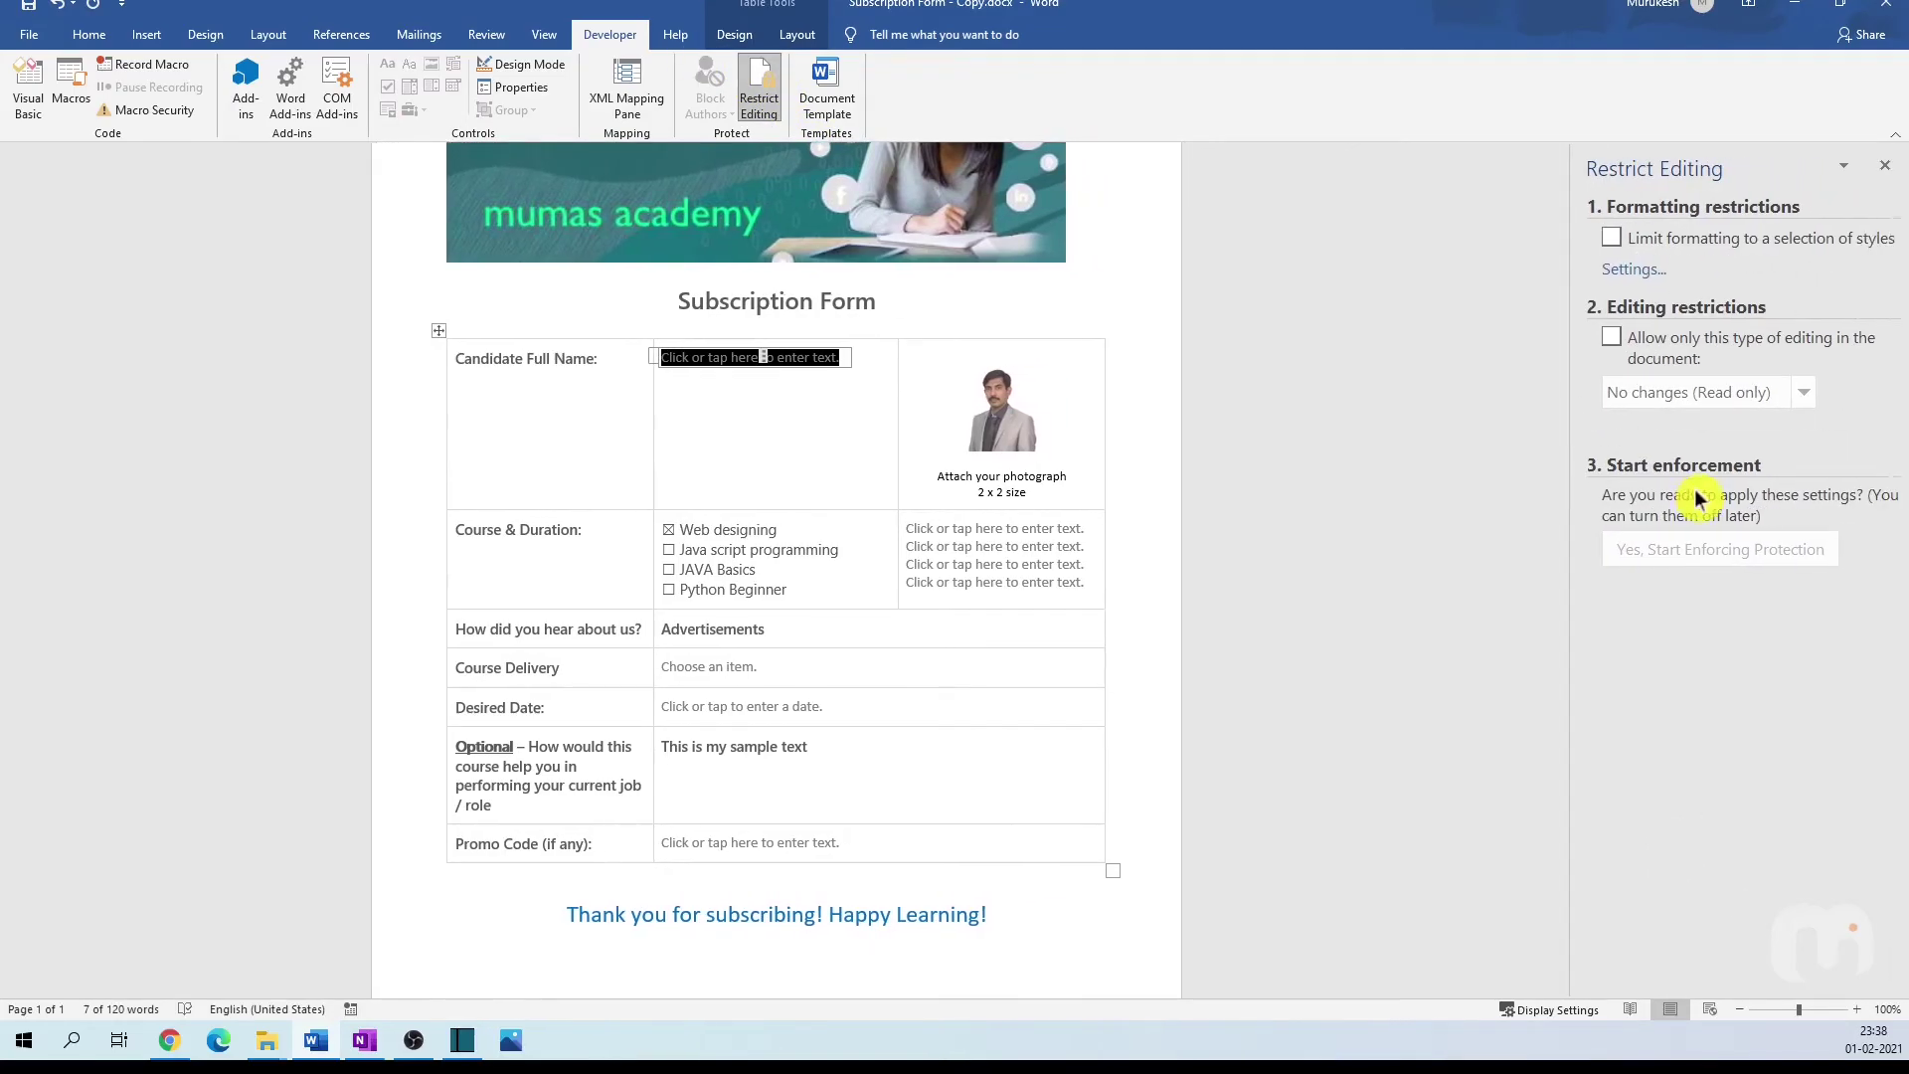
pyautogui.click(1610, 339)
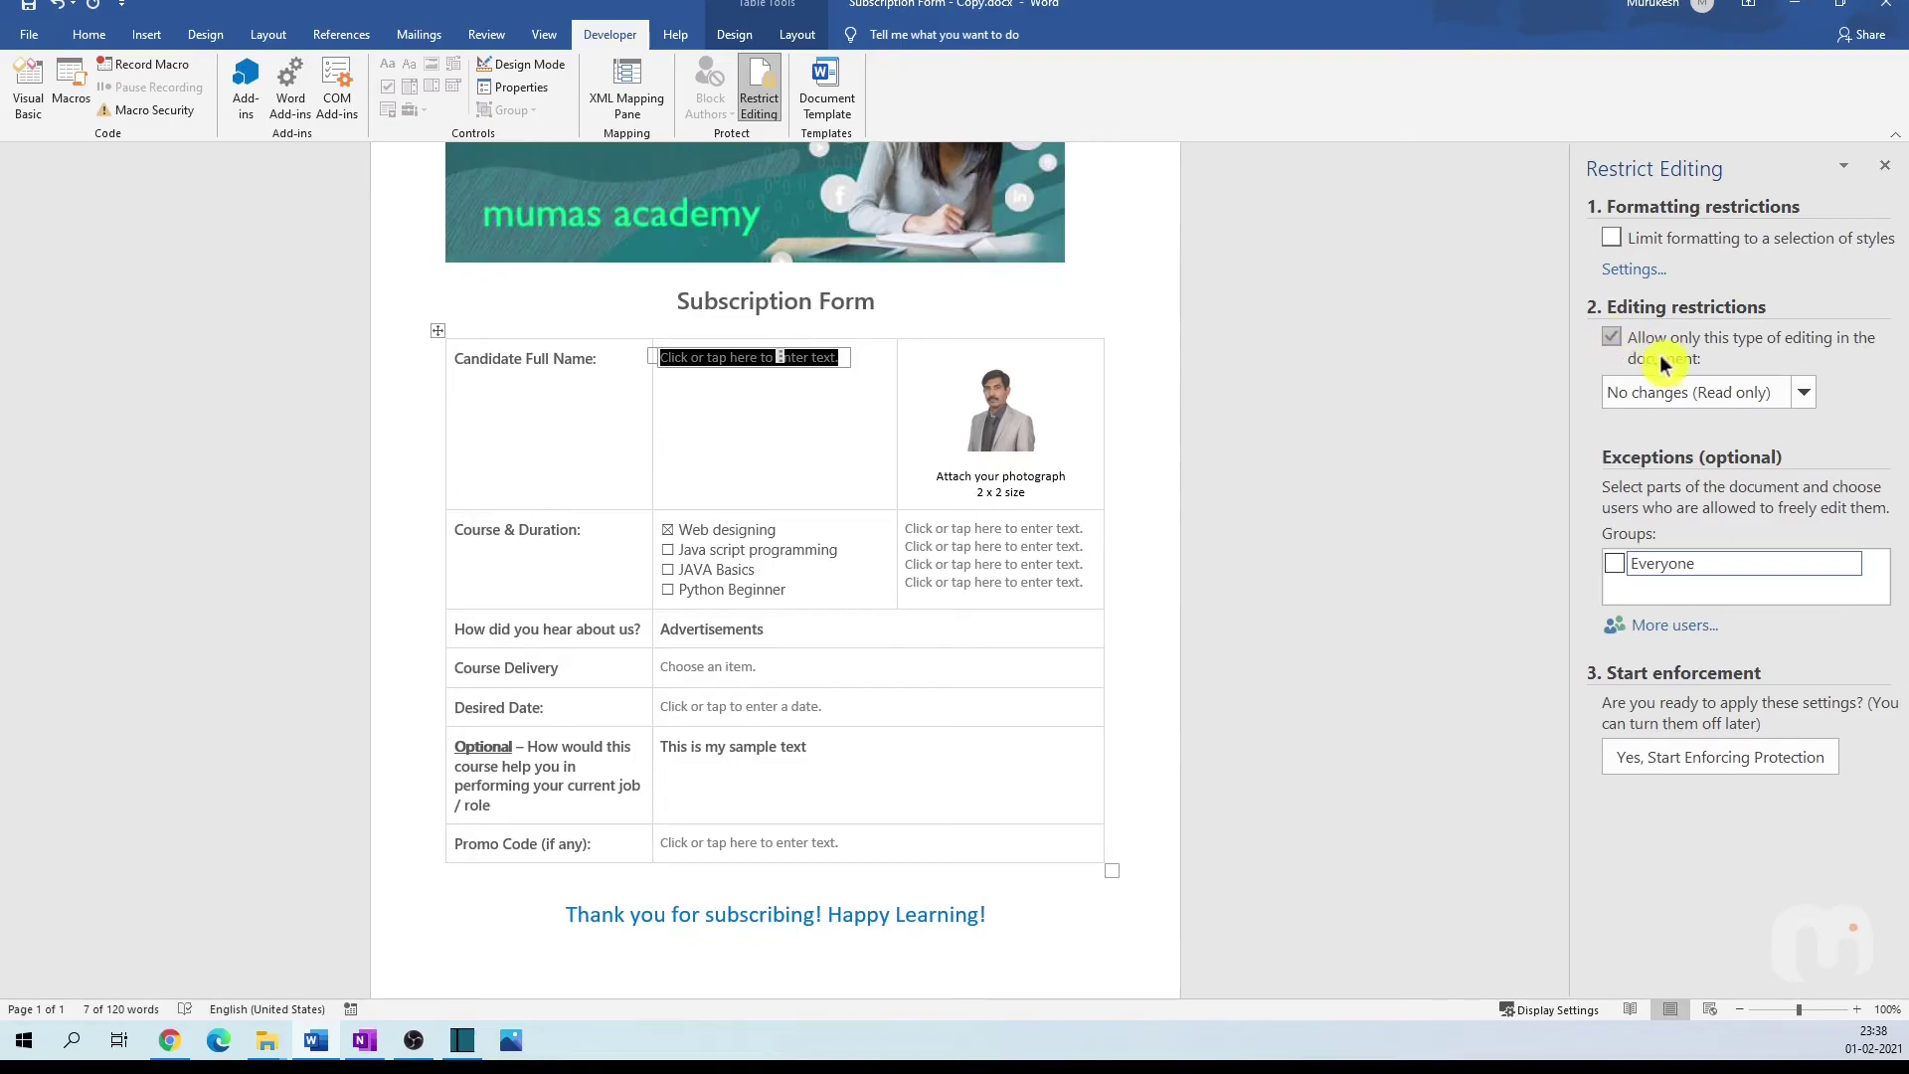
pyautogui.click(1803, 395)
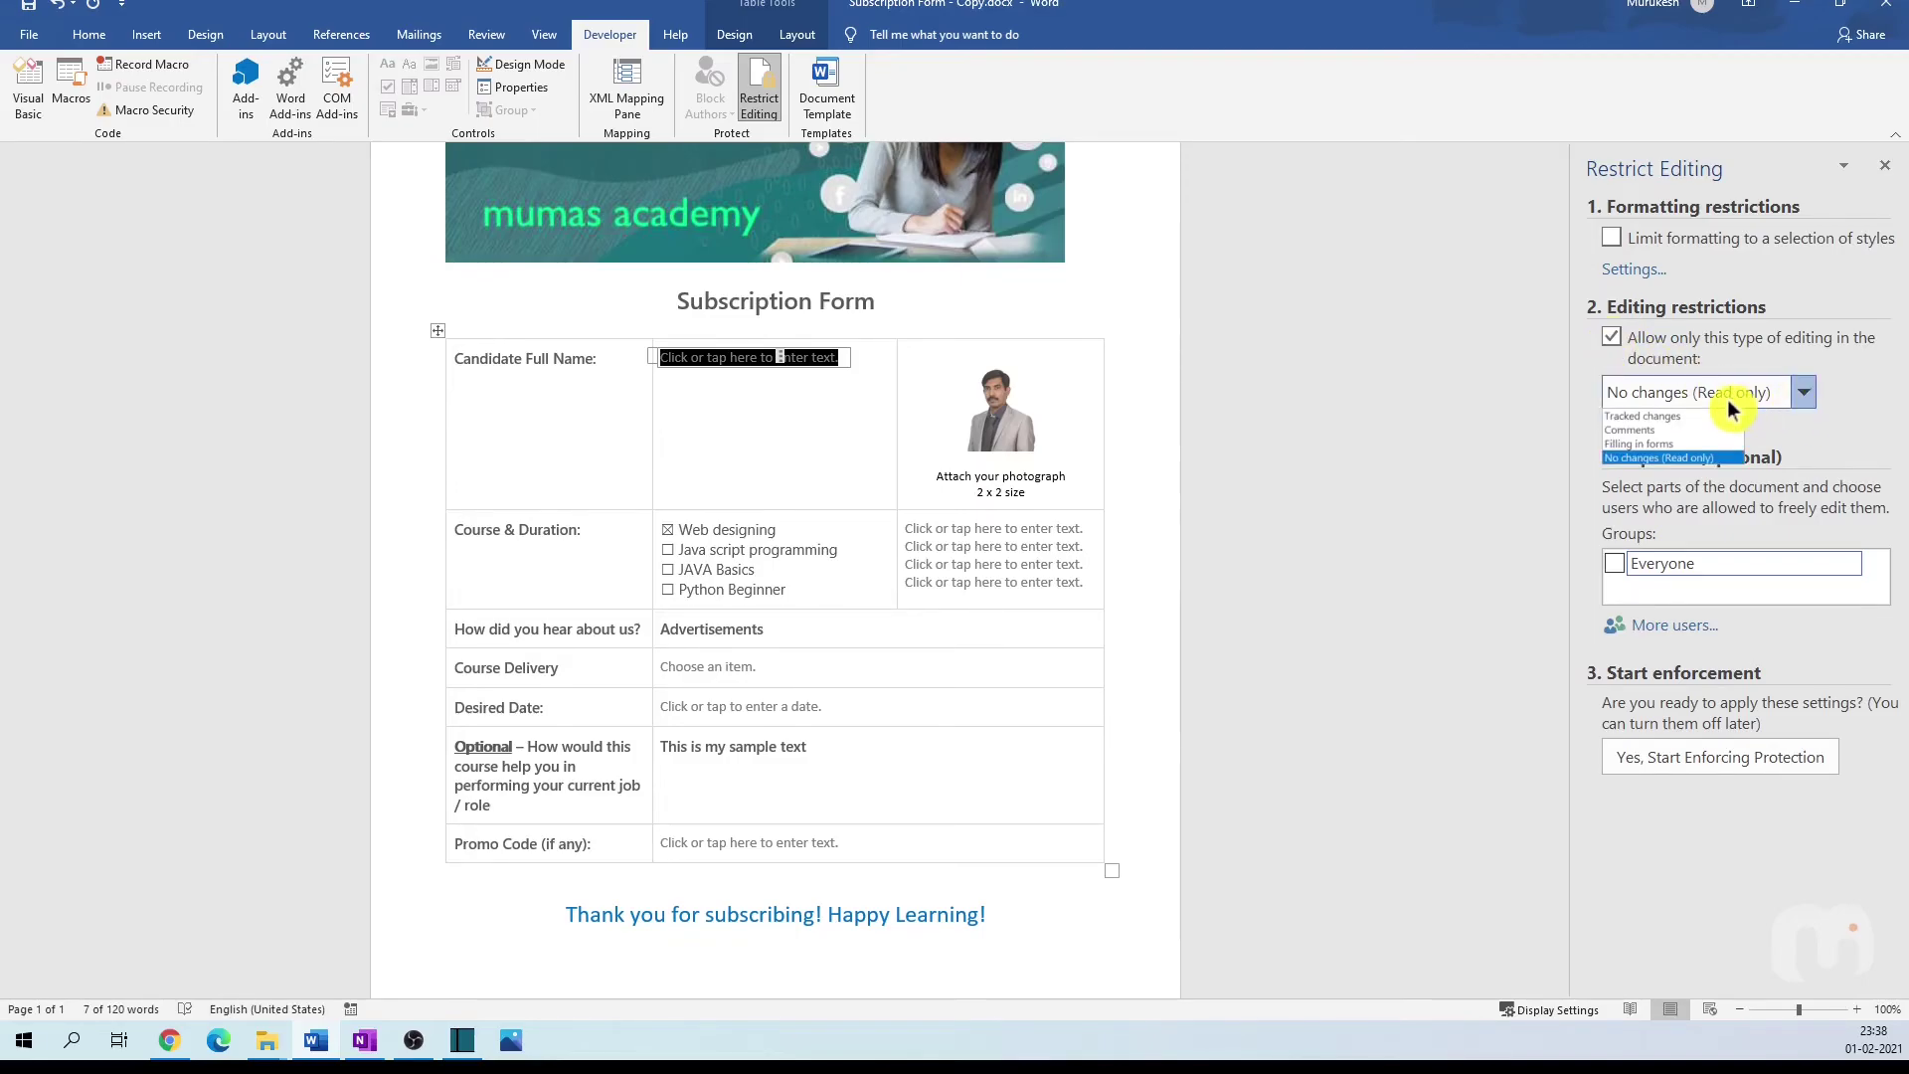
pyautogui.click(1696, 445)
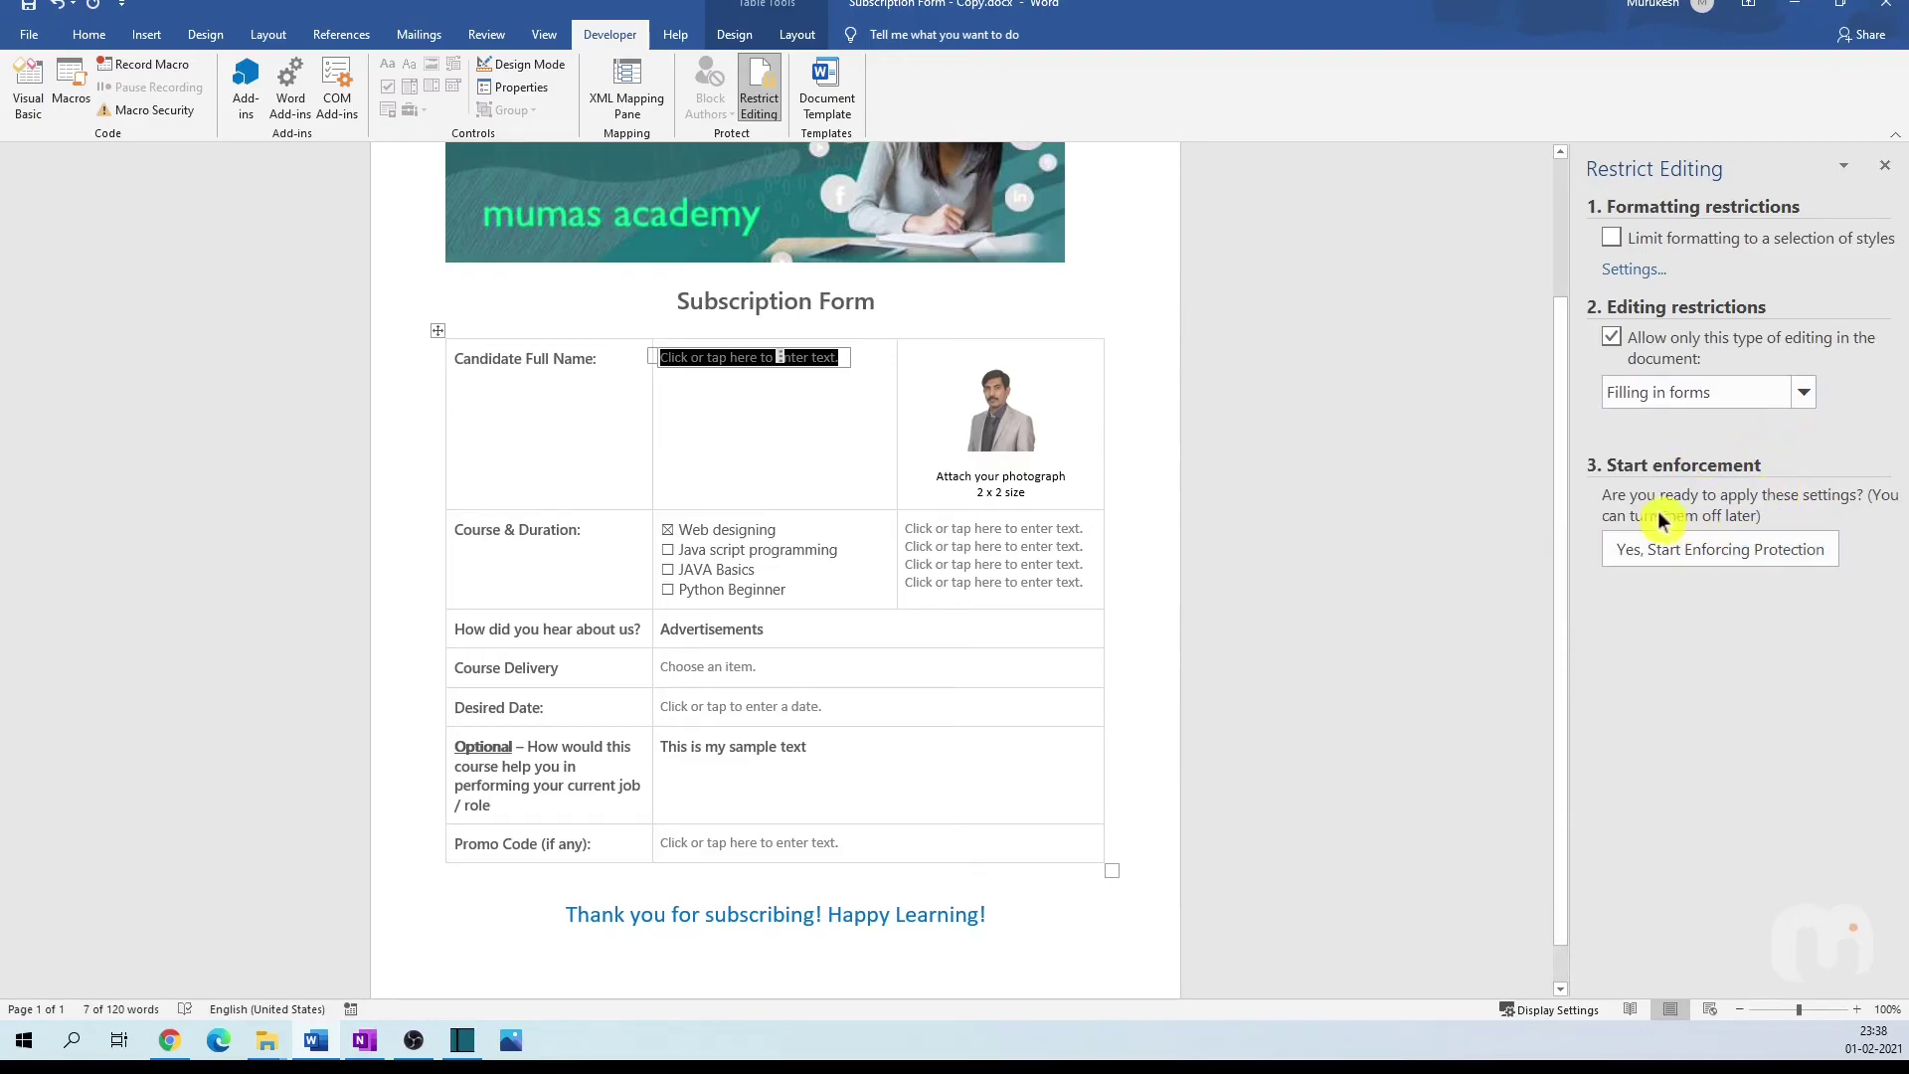
# Step: Start enforcing the protection, entering and confirming a password
pyautogui.click(1692, 553)
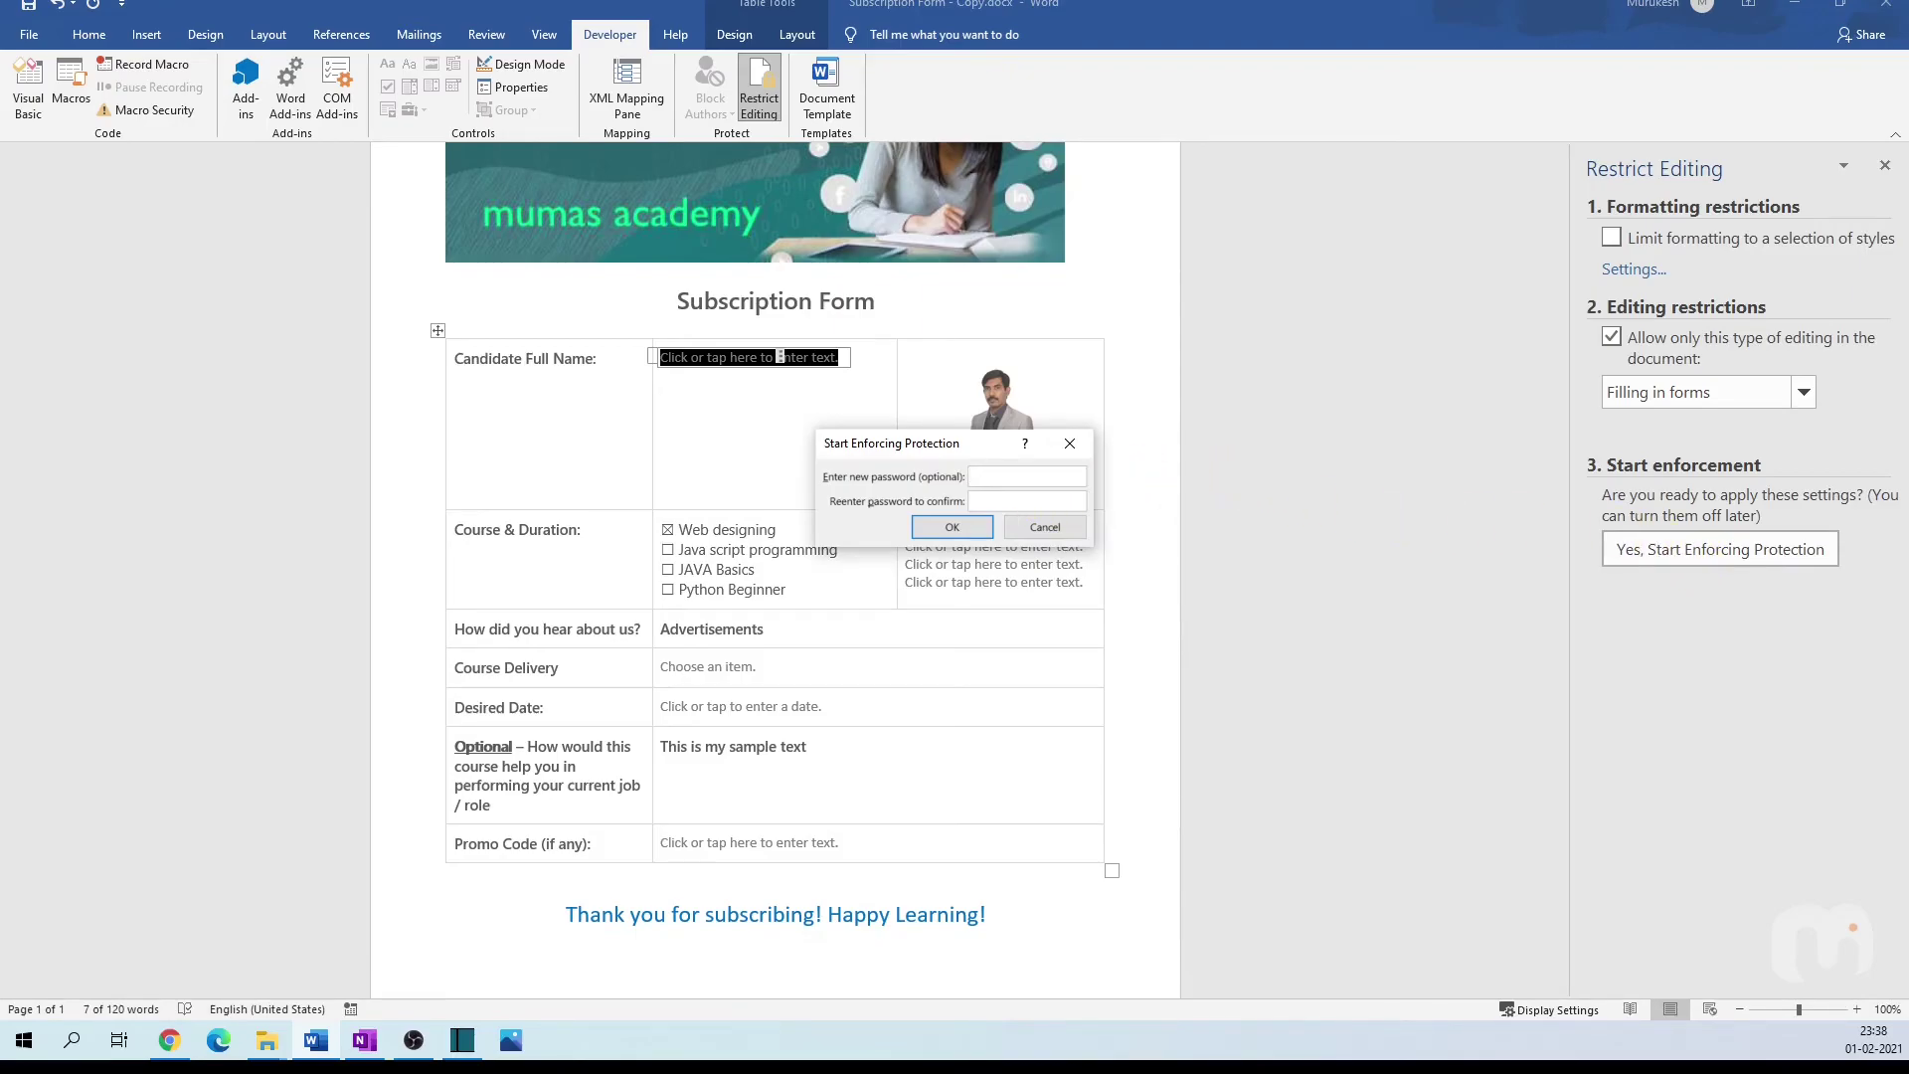
pyautogui.write('1234')
pyautogui.click(991, 500)
pyautogui.write('1234')
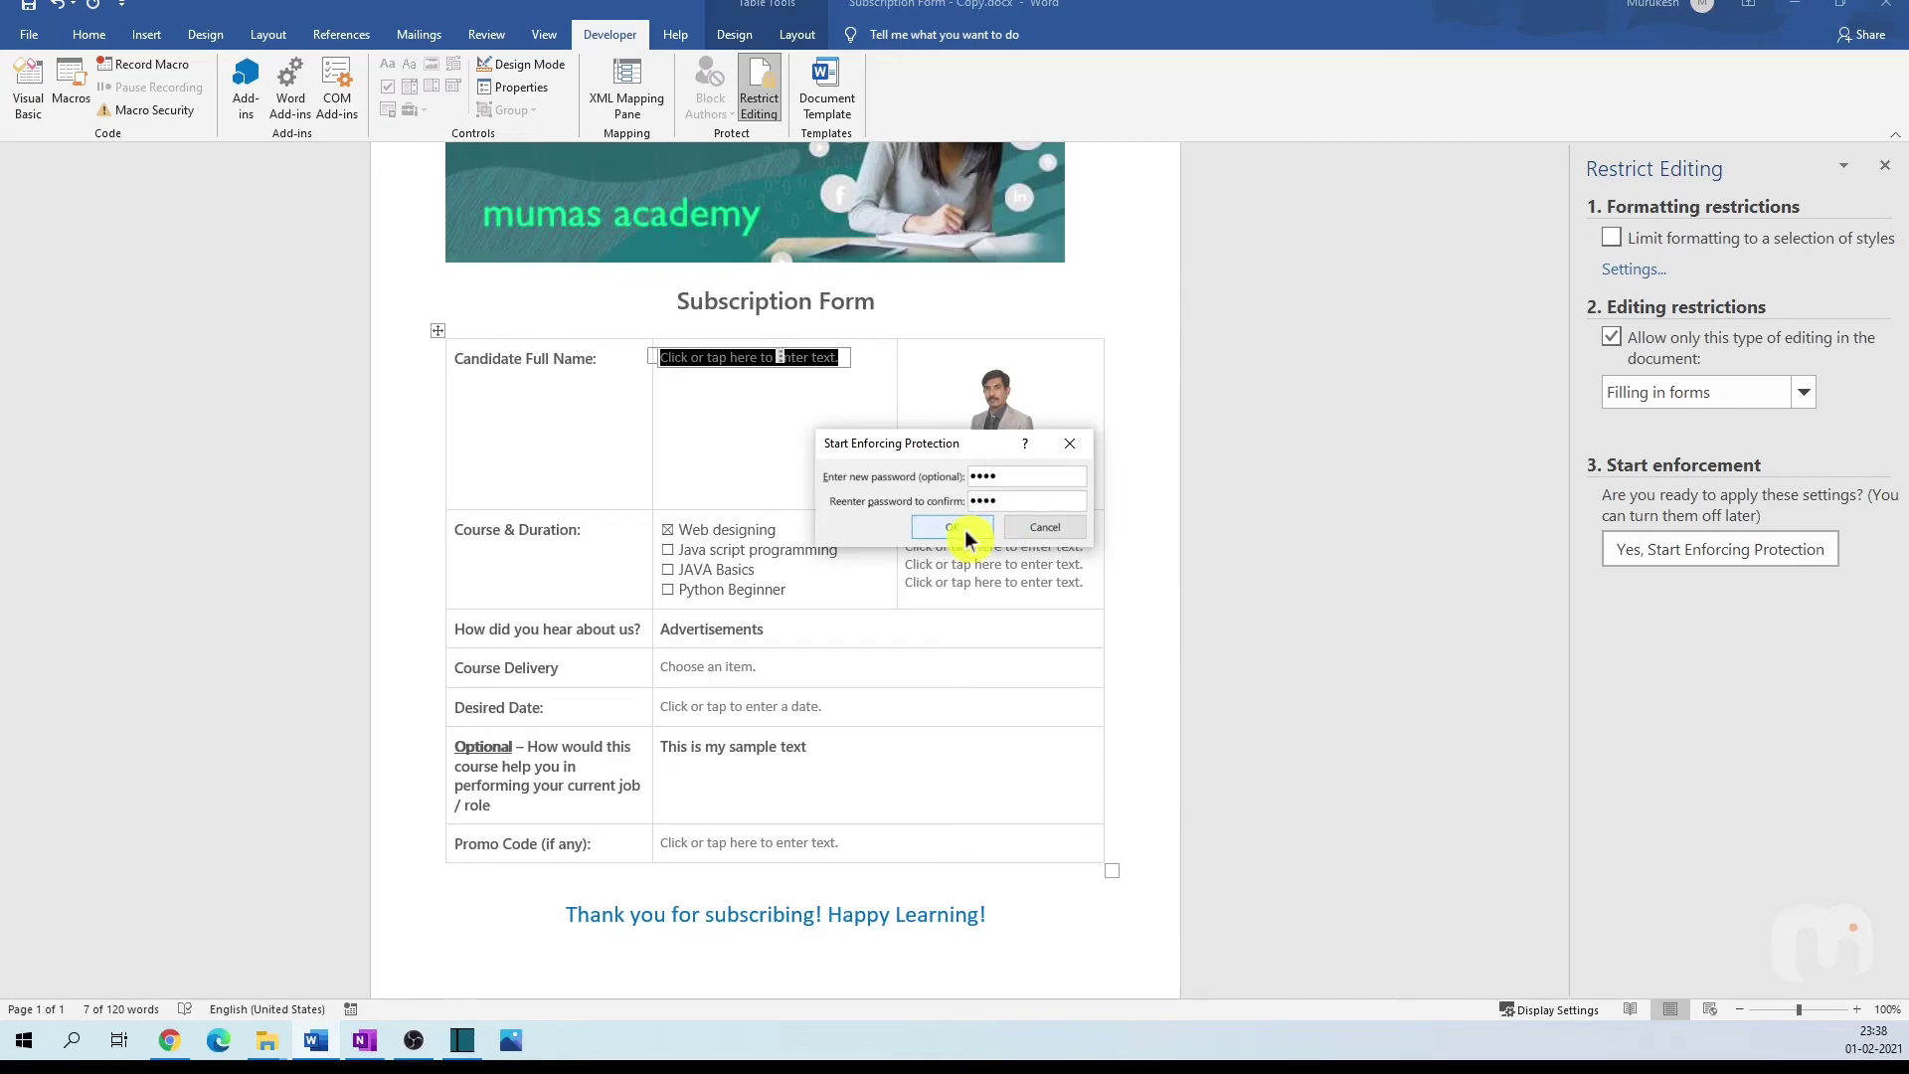
pyautogui.click(964, 531)
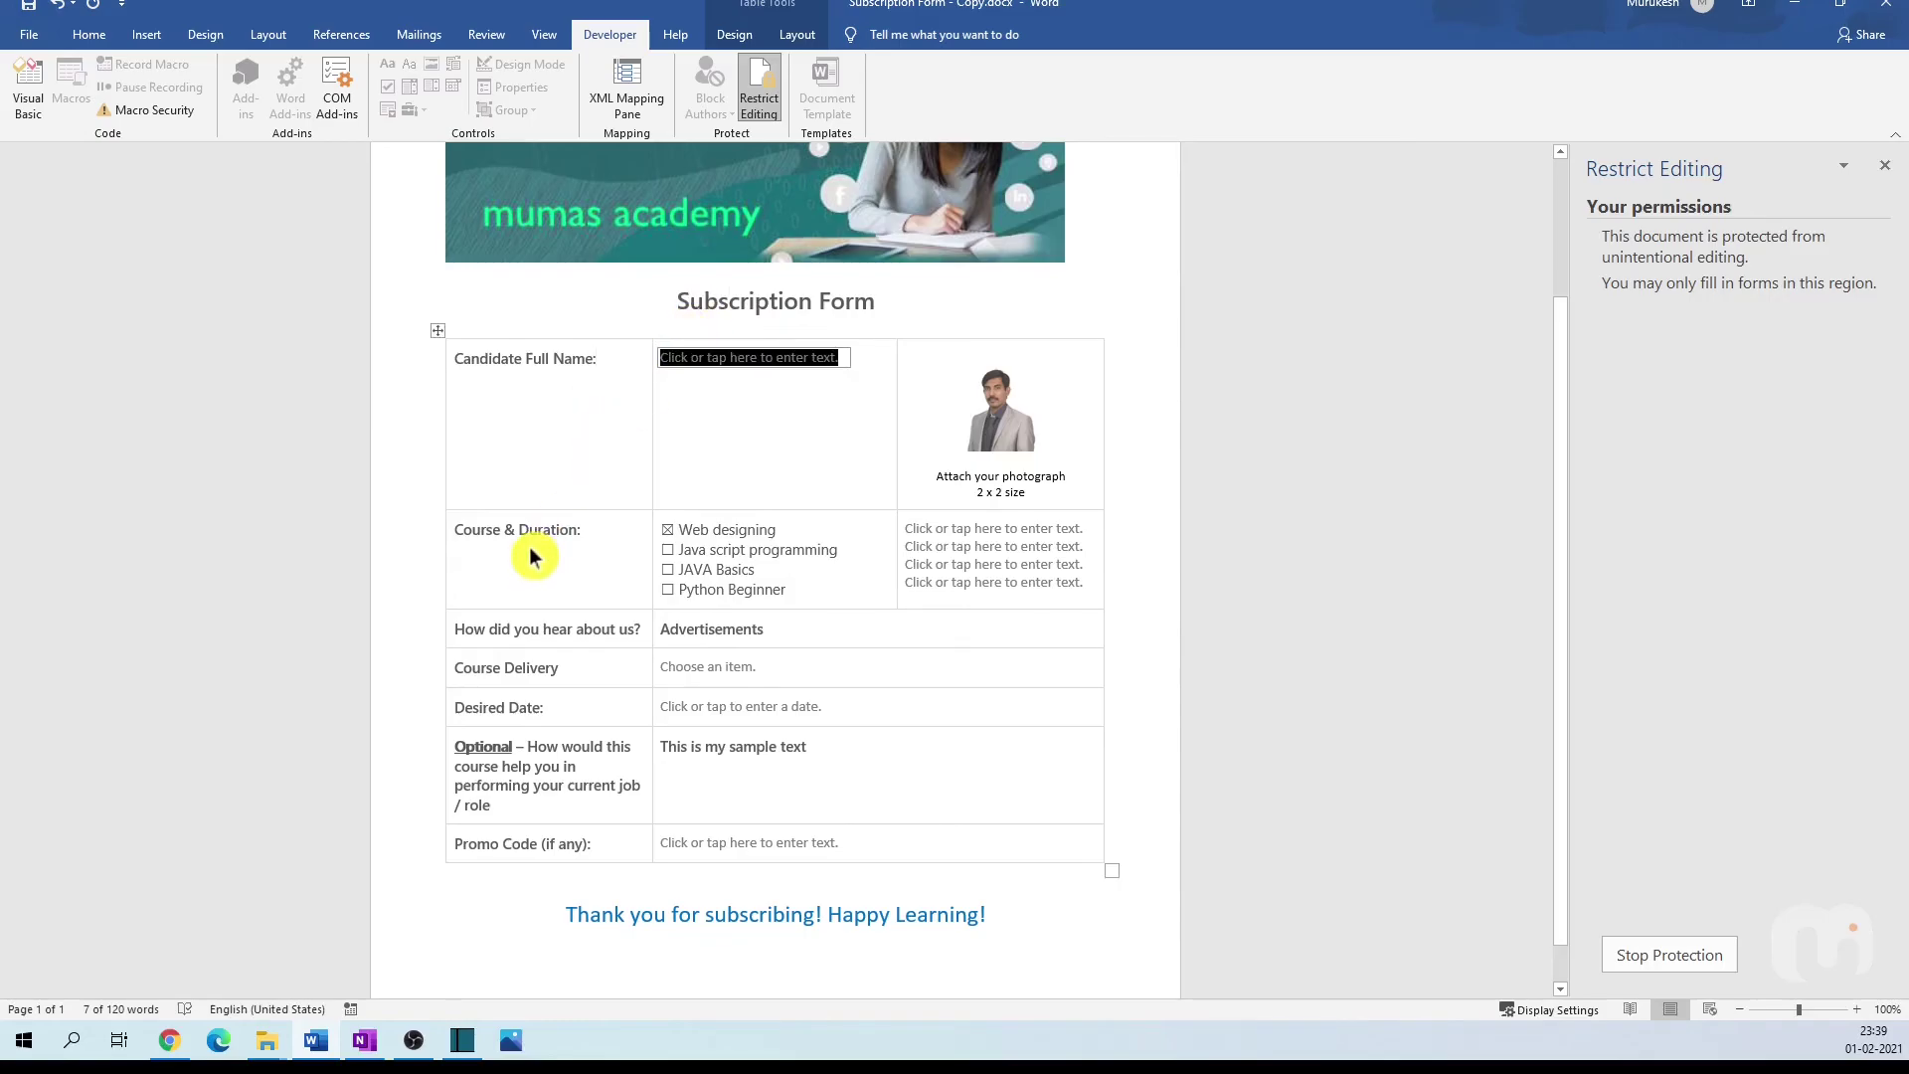
# Step: Enter the candidate's full name and tick Java script programming and JAVA Basics
pyautogui.press('Tab')
pyautogui.press('Tab')
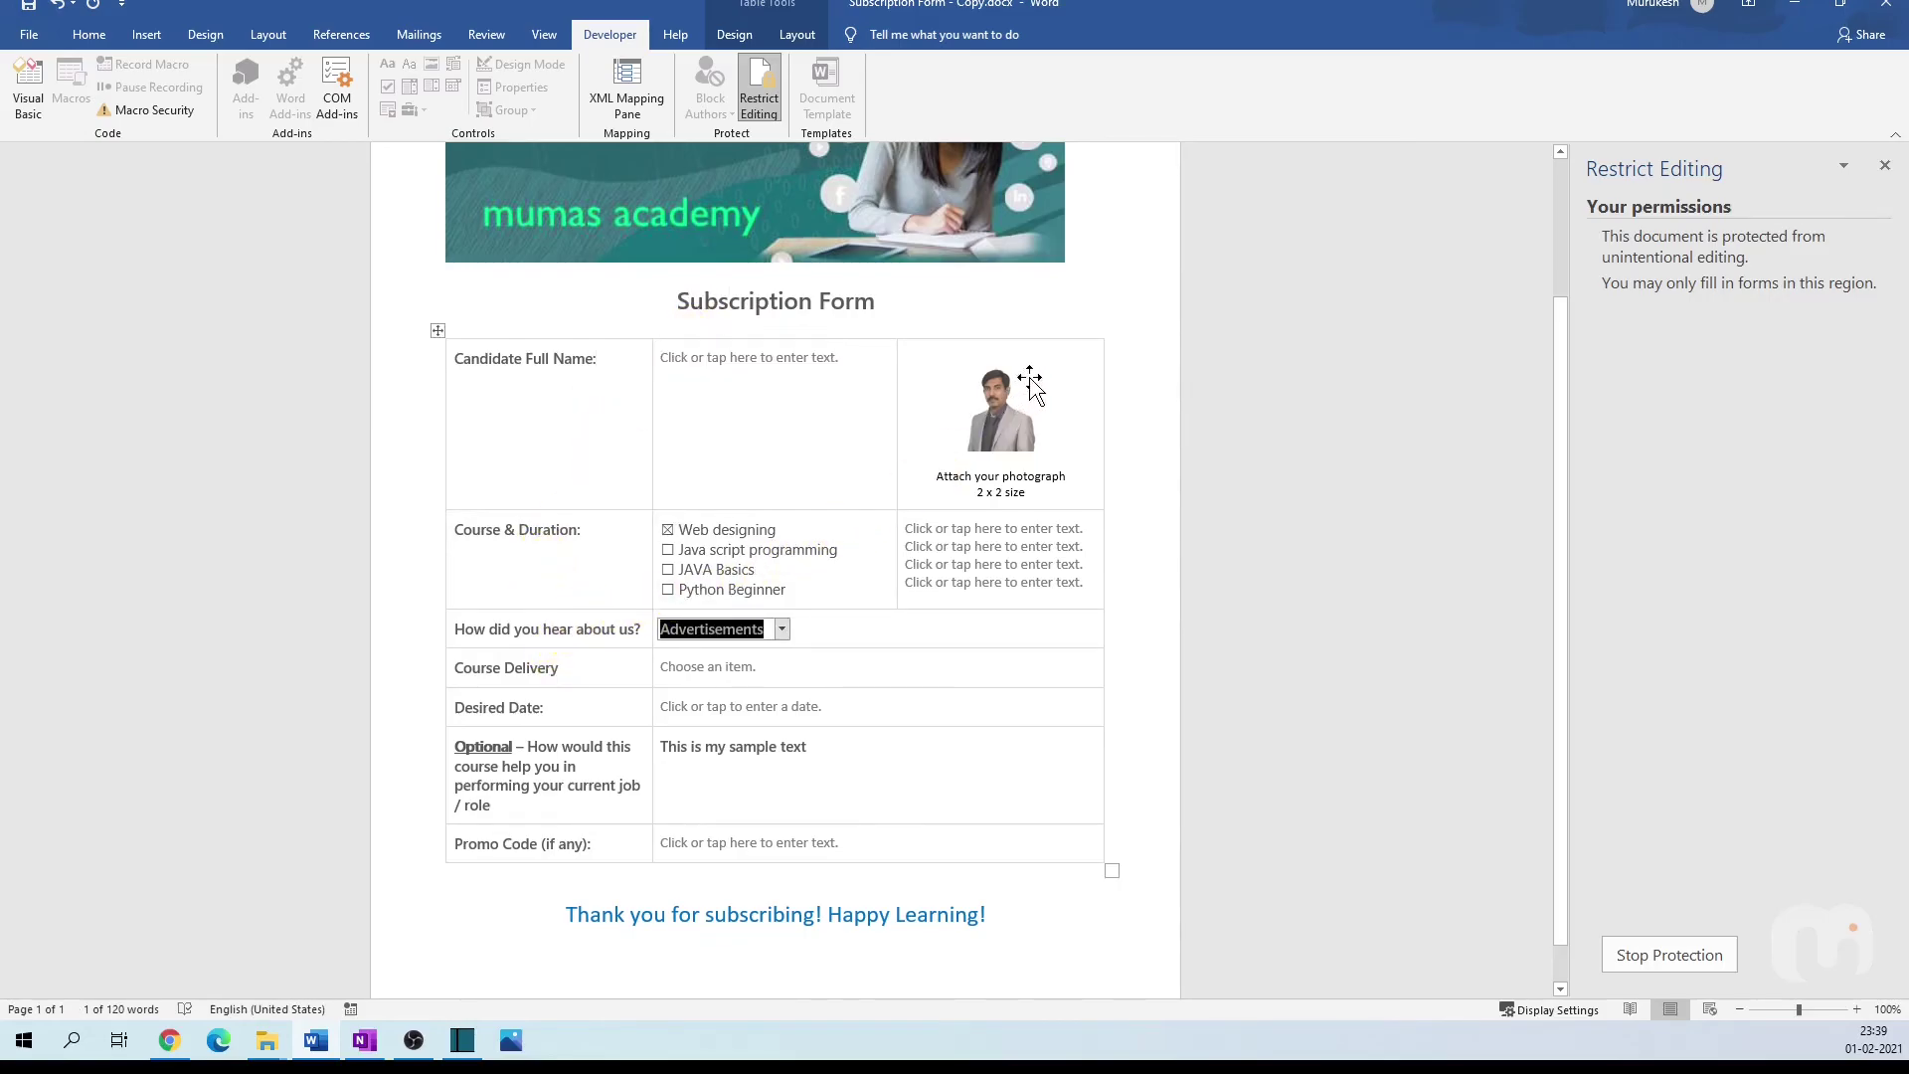
pyautogui.click(808, 364)
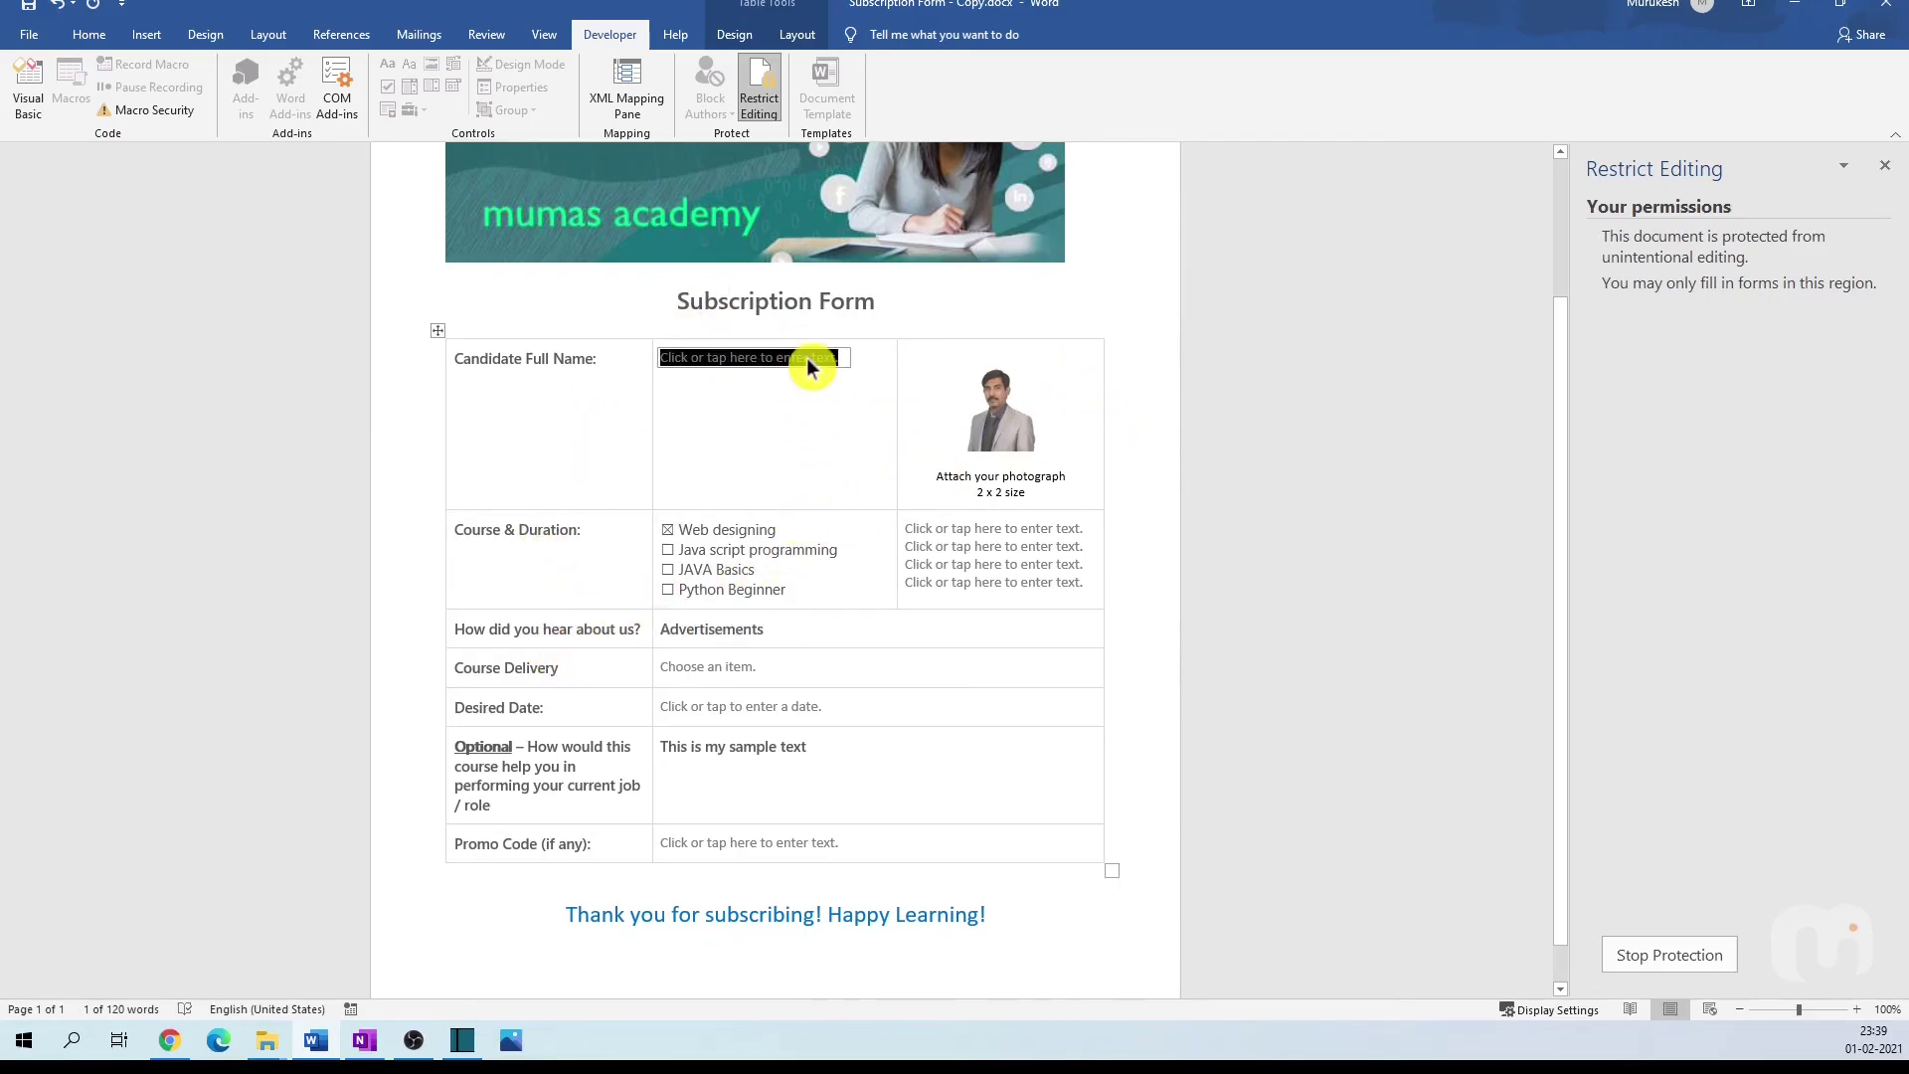
pyautogui.write('Murukesh')
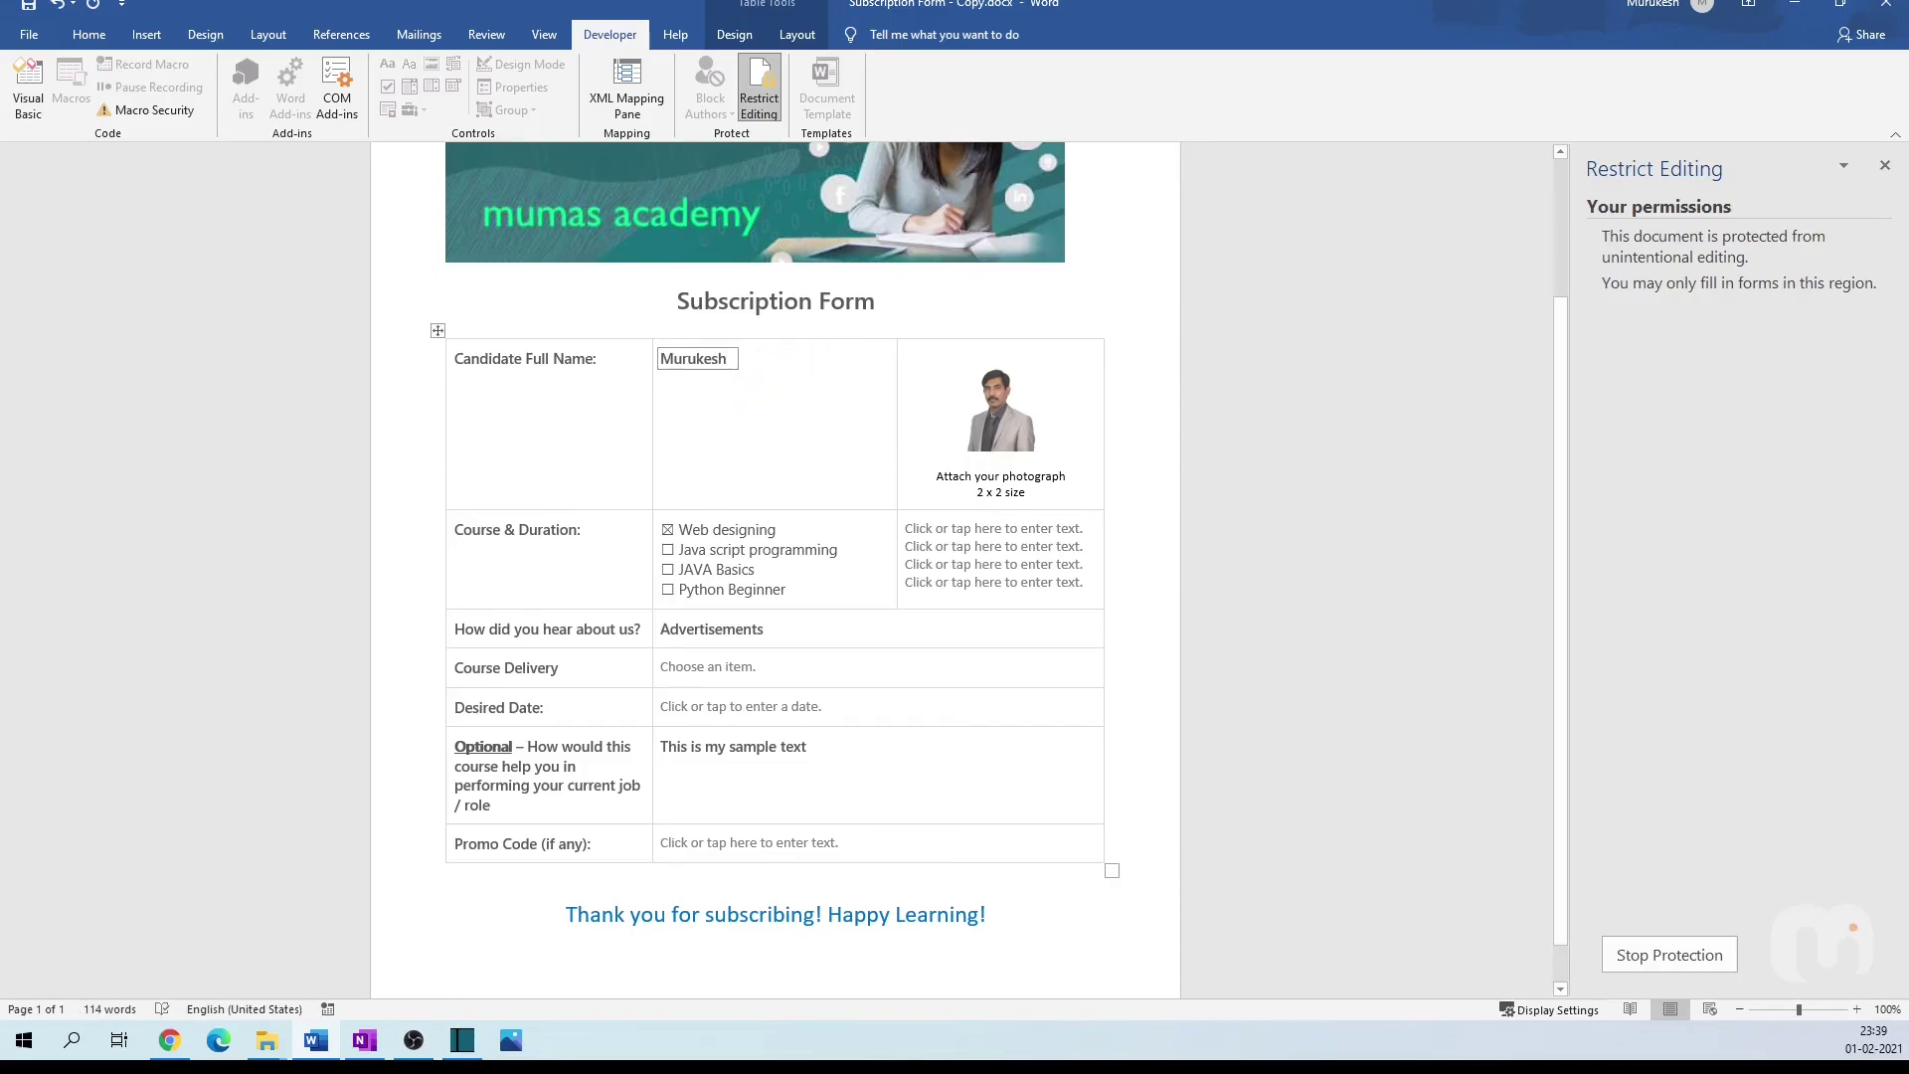
pyautogui.click(668, 550)
pyautogui.click(666, 571)
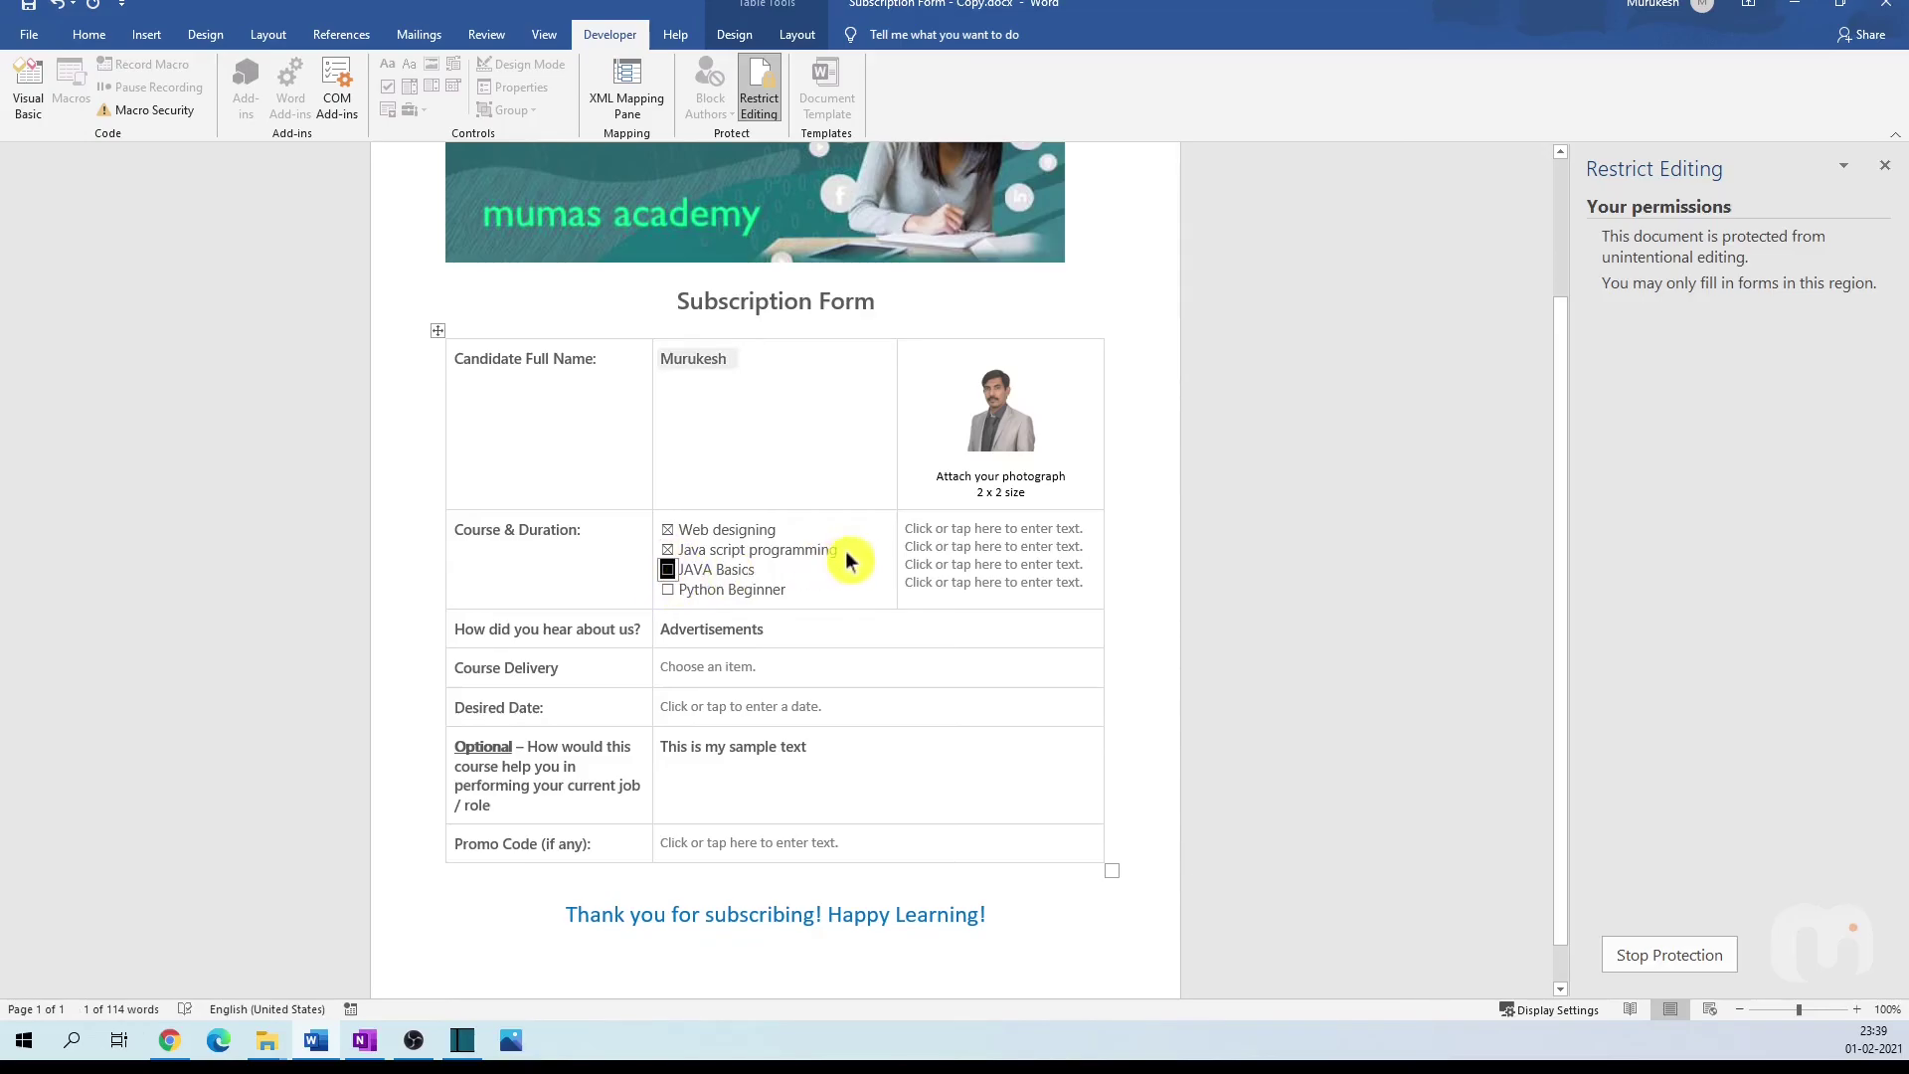
pyautogui.click(668, 590)
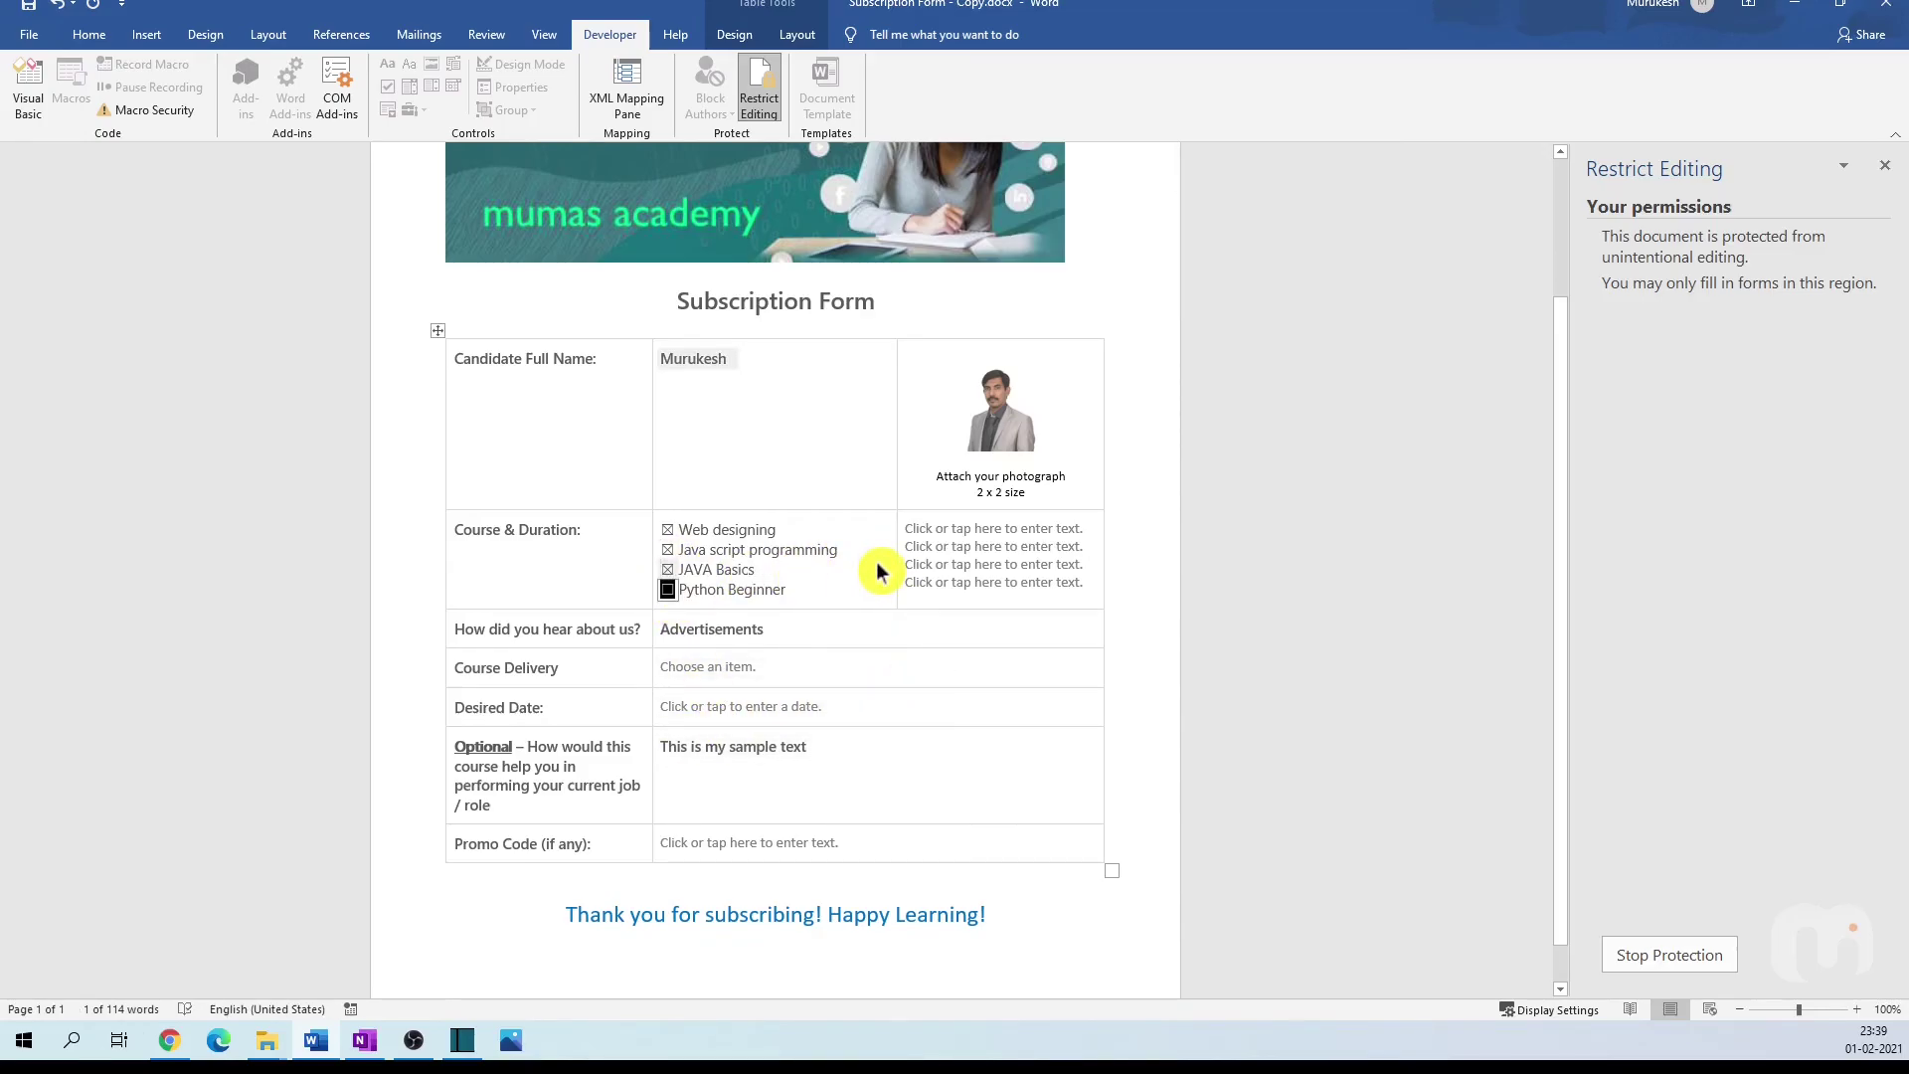